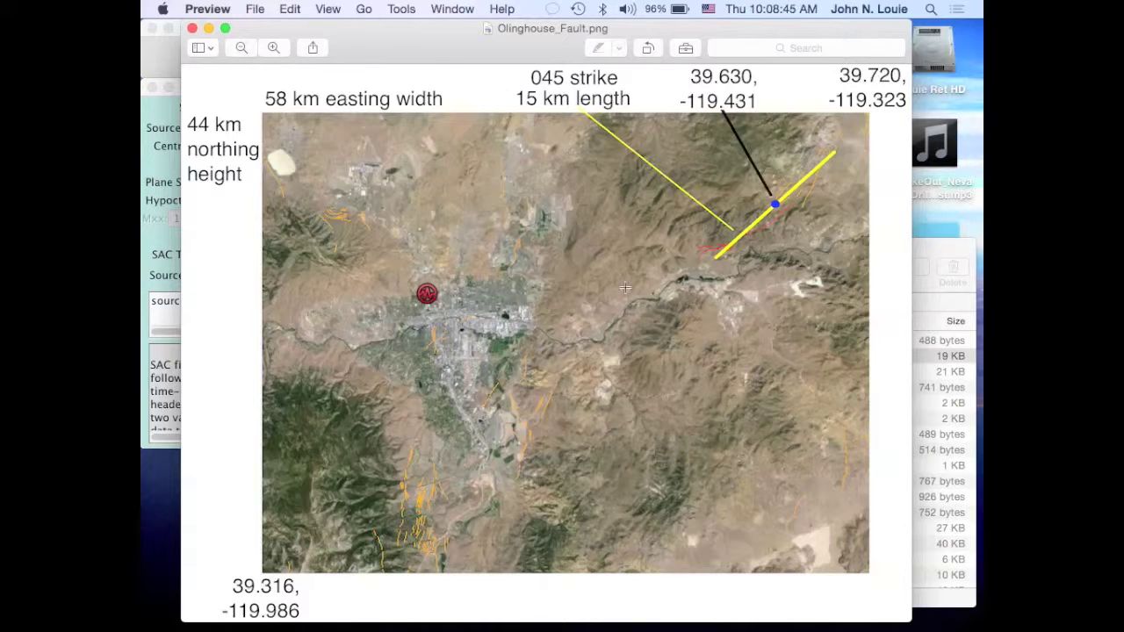
Switch from the Olinghouse fault map to the run's source options
click(152, 246)
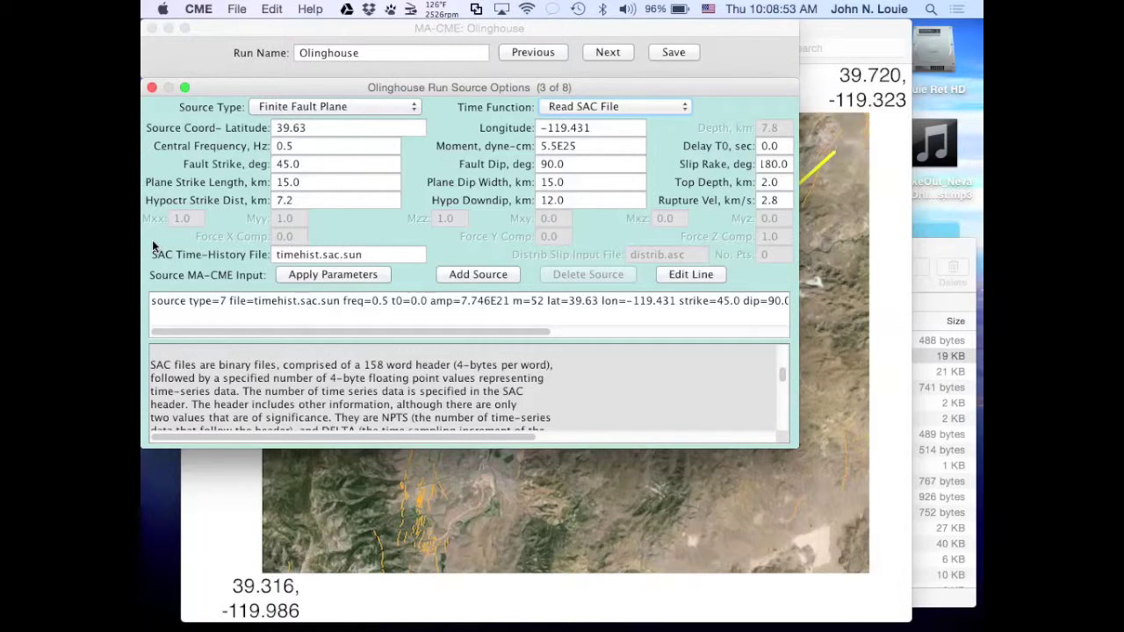
click(251, 35)
click(238, 10)
mouse_move(272, 10)
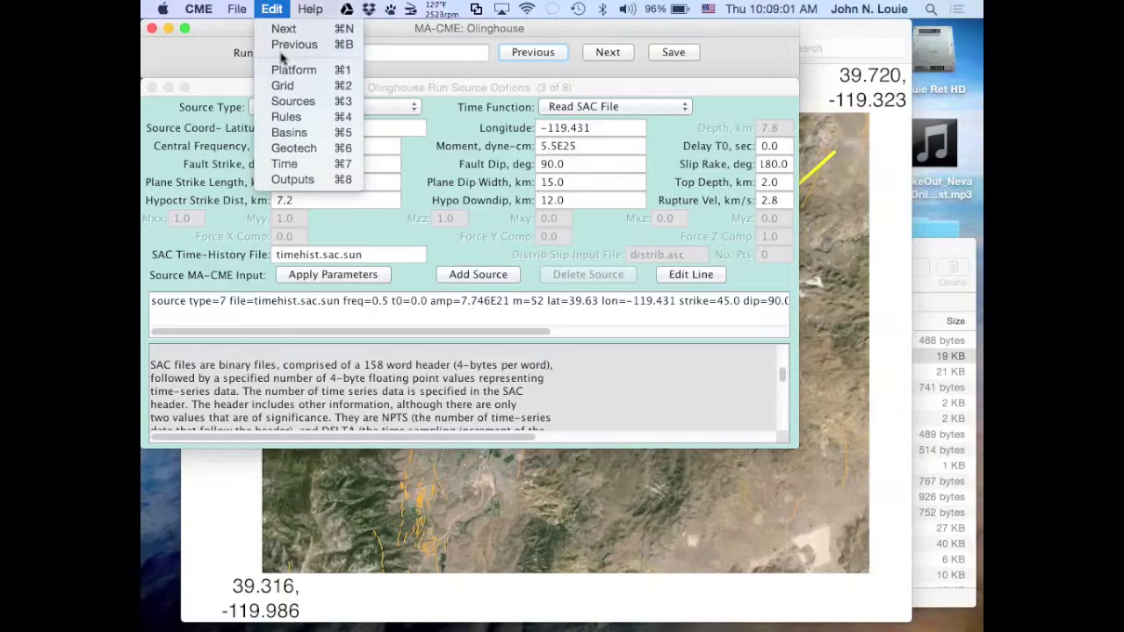
click(154, 249)
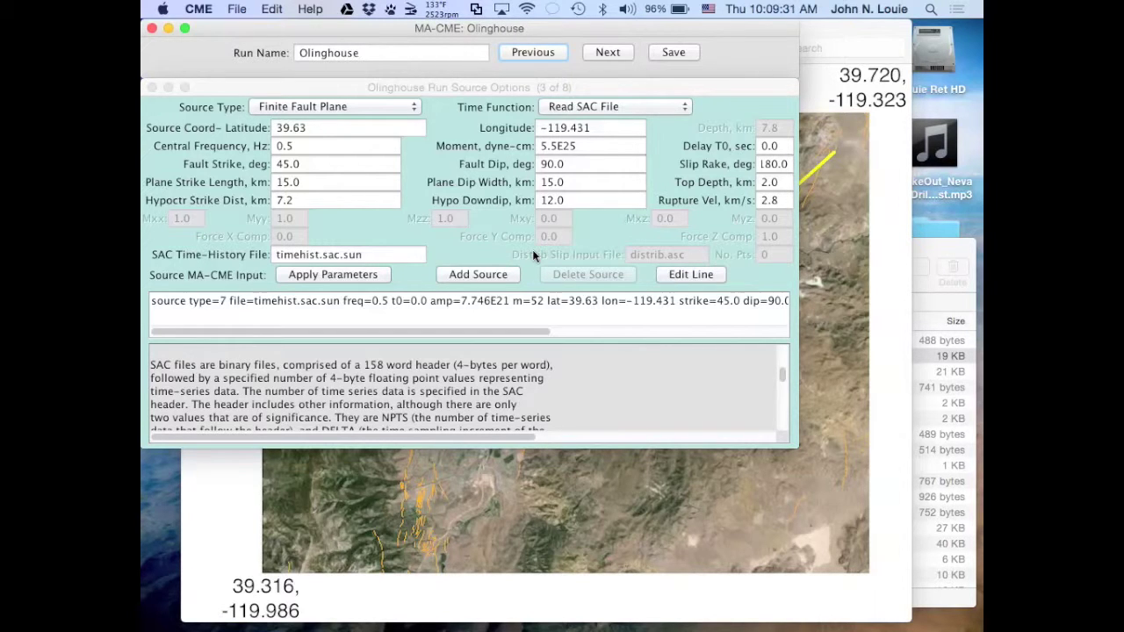
Set the finite fault plane's hypocenter strike distance to -7.2 km, checking the hypocenter's location against the fault map
triple_click(462, 302)
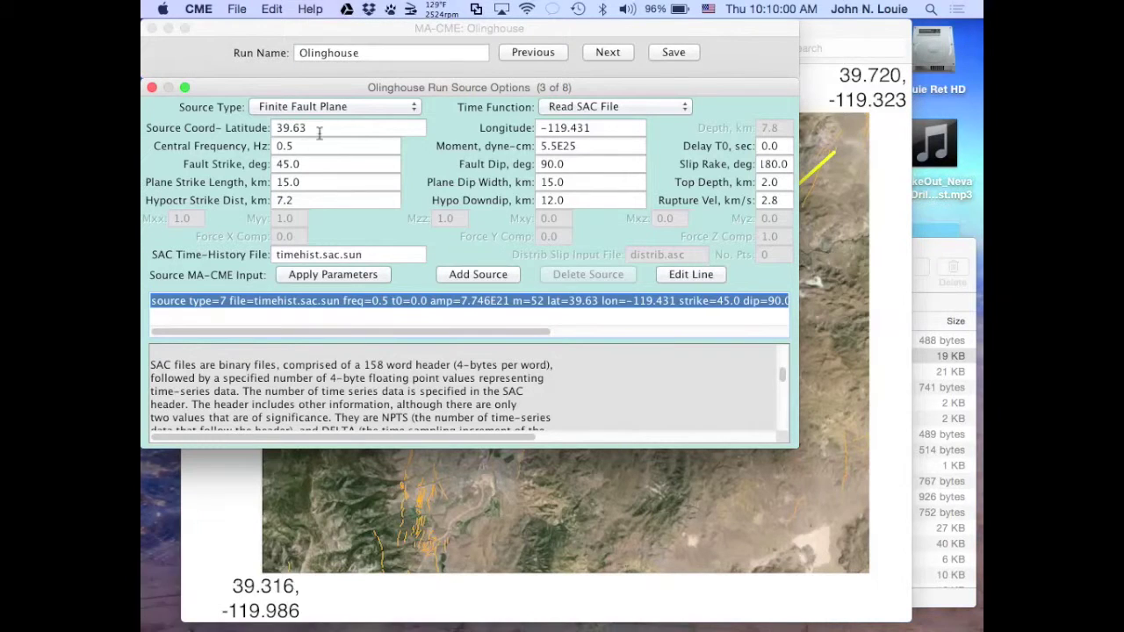
click(283, 200)
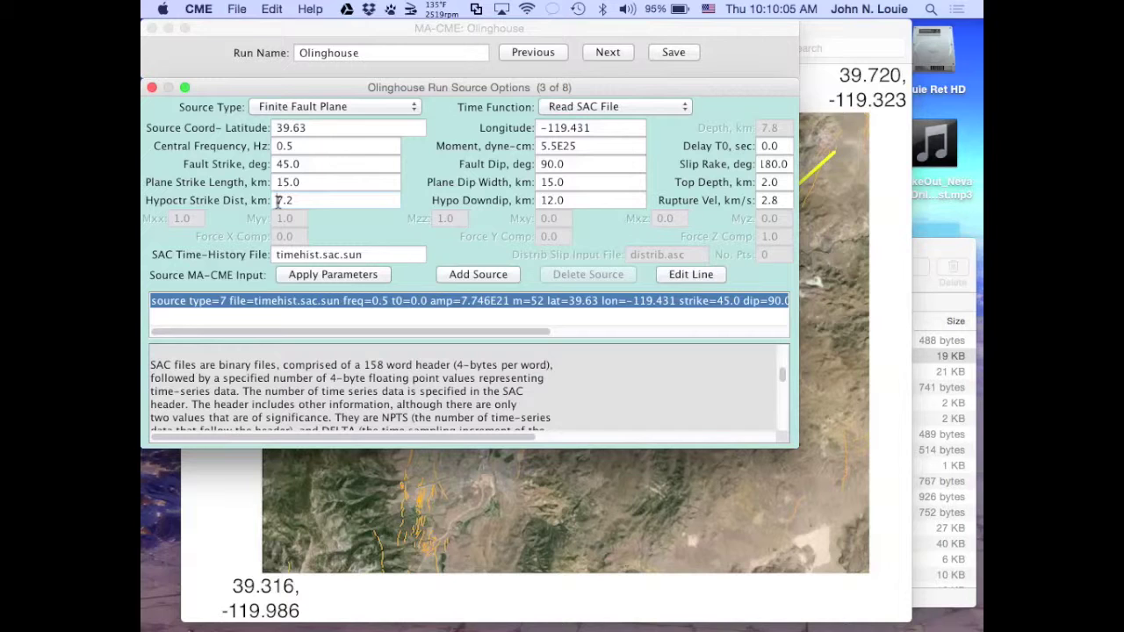
click(277, 201)
text(1)
click(210, 500)
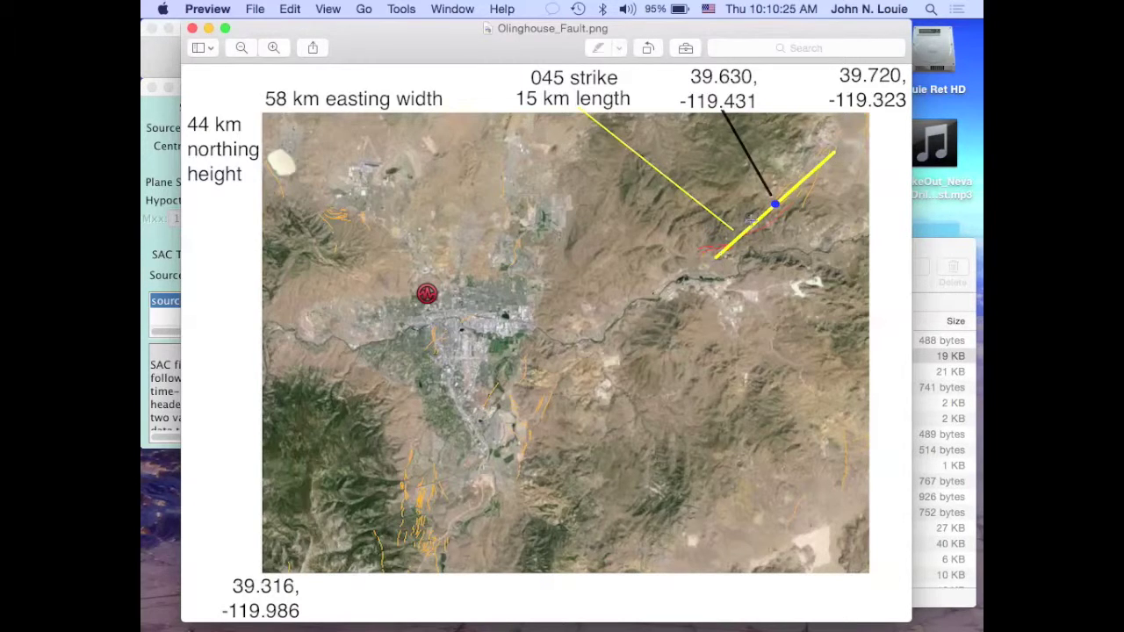
click(144, 397)
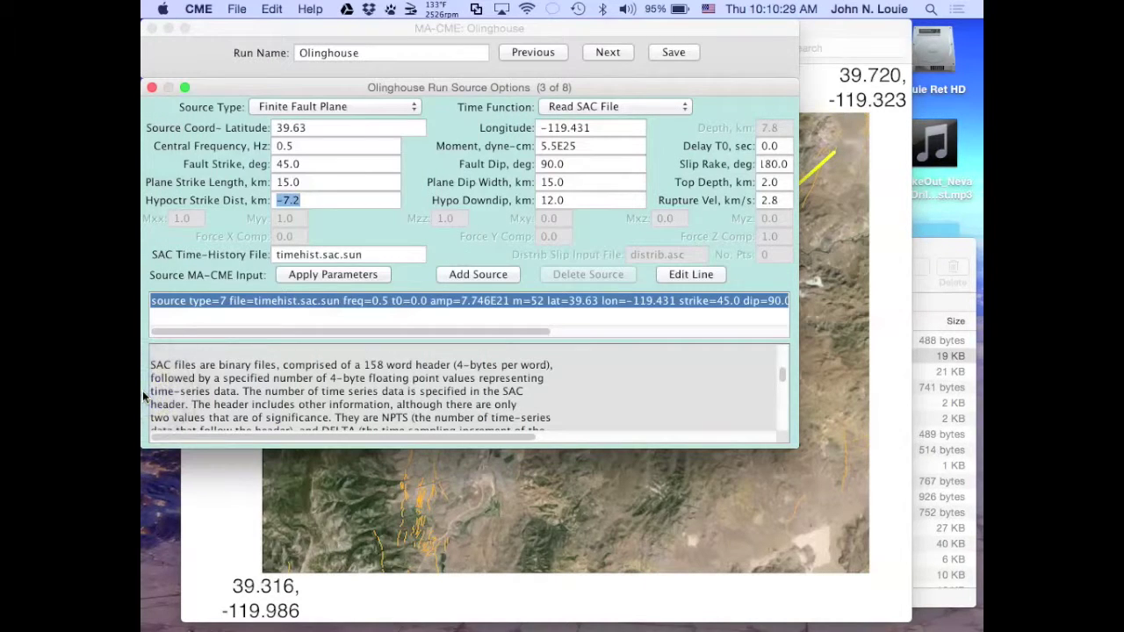
Add the current fault settings as a second source, then delete that second source line
click(480, 275)
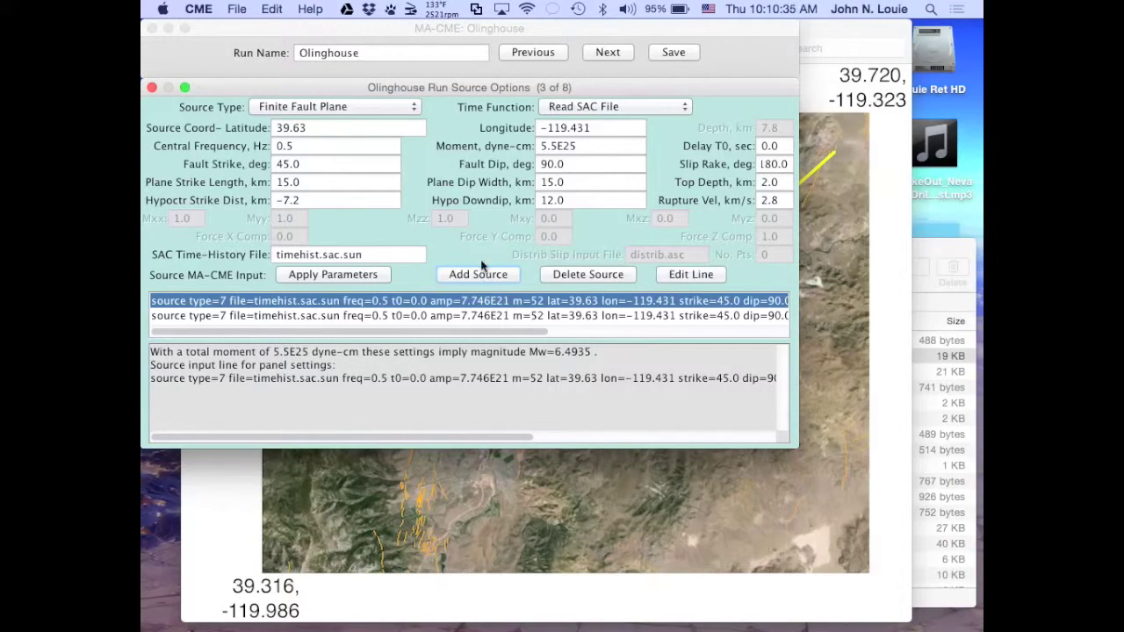
click(468, 316)
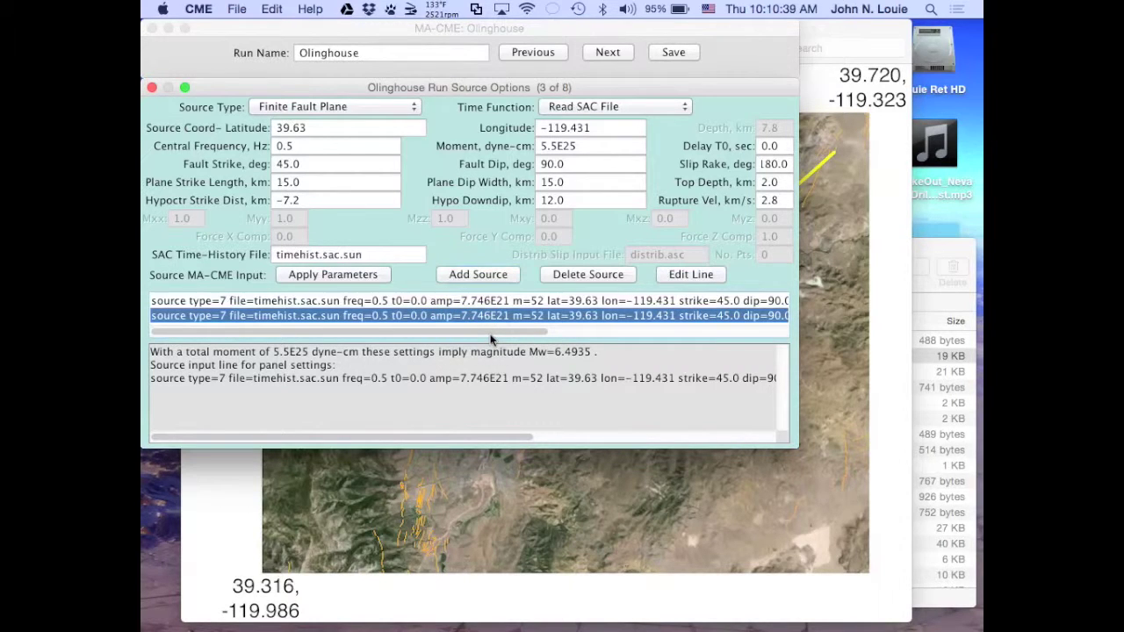
drag(492, 329, 420, 359)
click(591, 276)
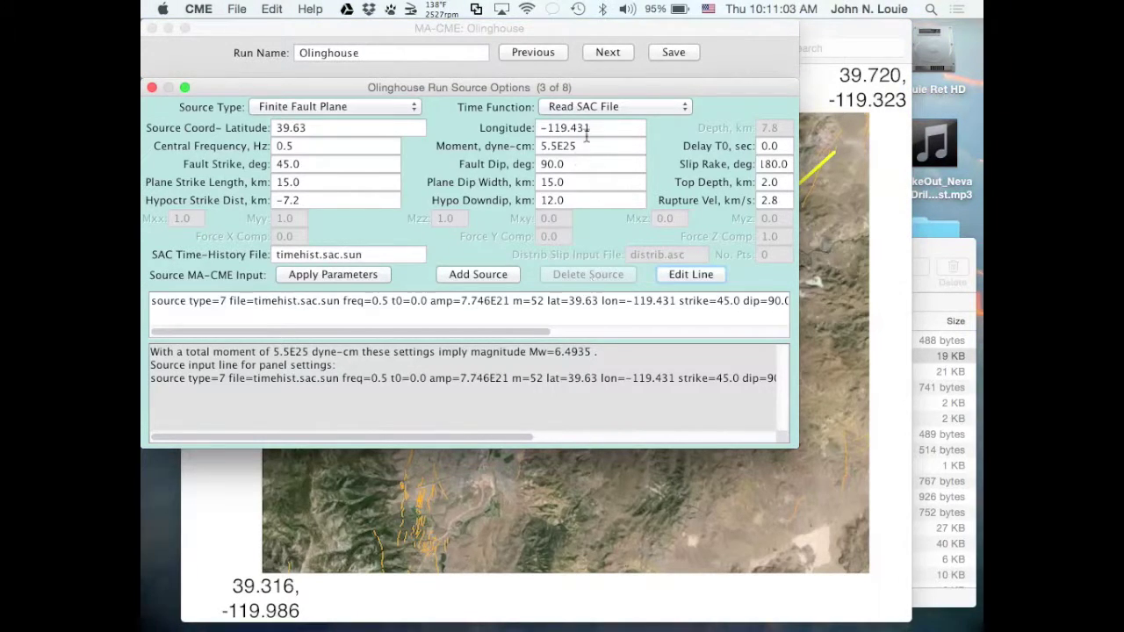
Highlight the moment magnitude implied by the source settings in the message text
click(271, 9)
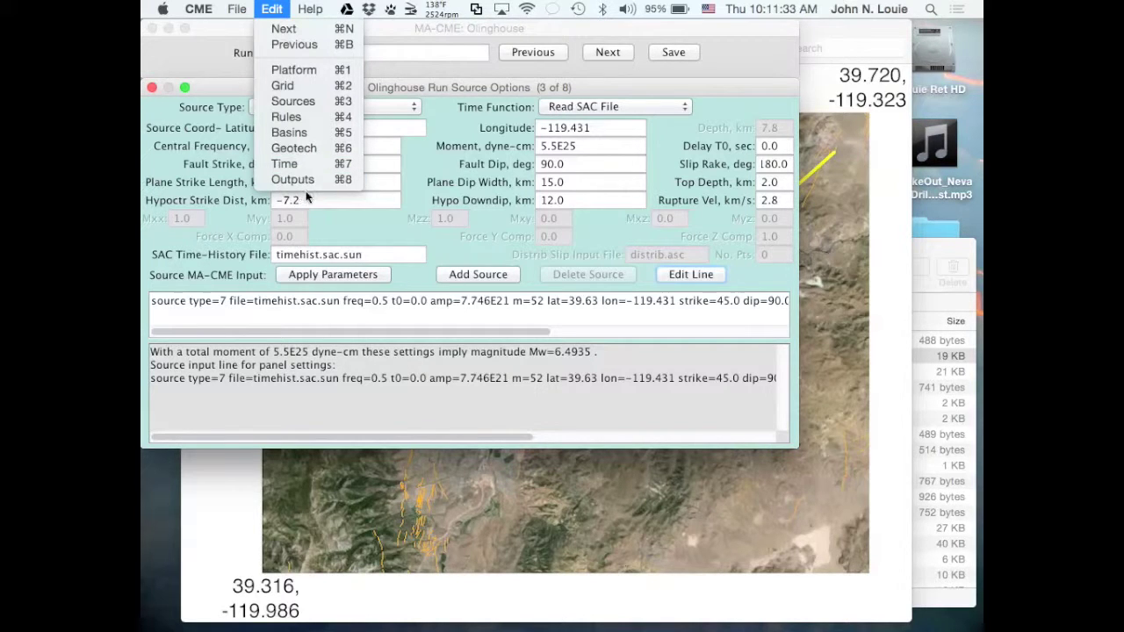
click(339, 232)
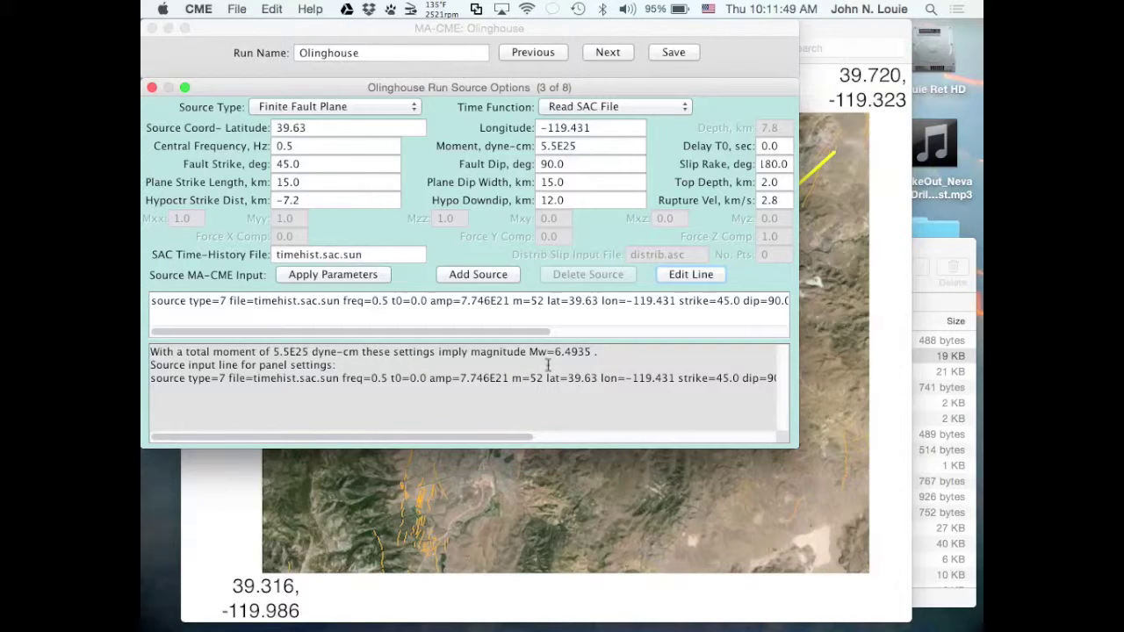
drag(530, 354, 600, 354)
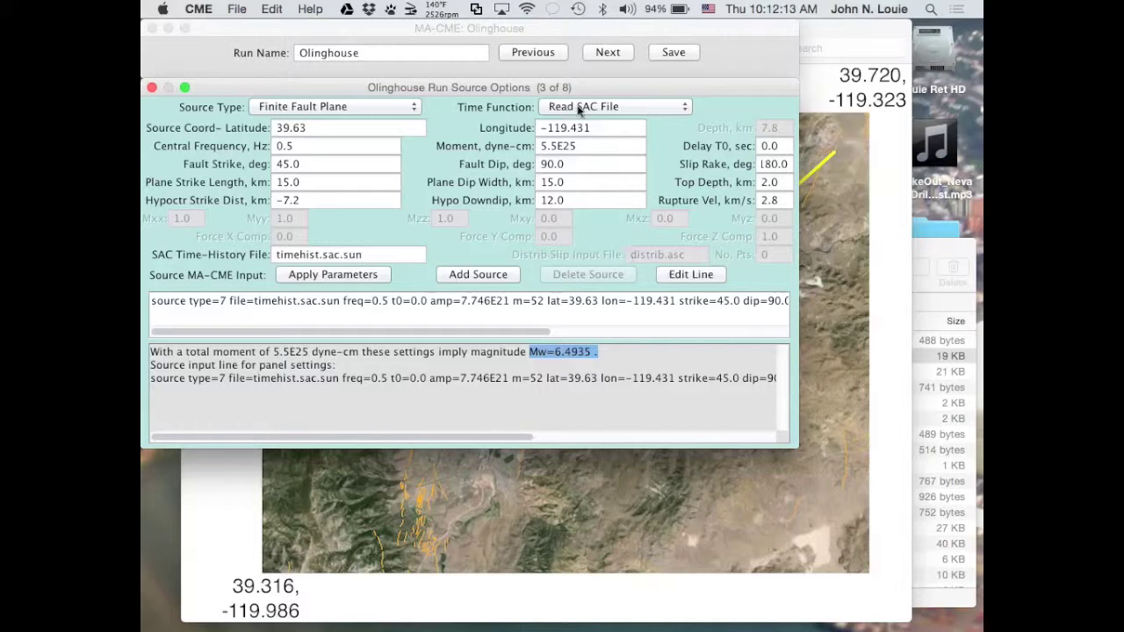
Advance from the source options to the Olinghouse rules base options
click(608, 53)
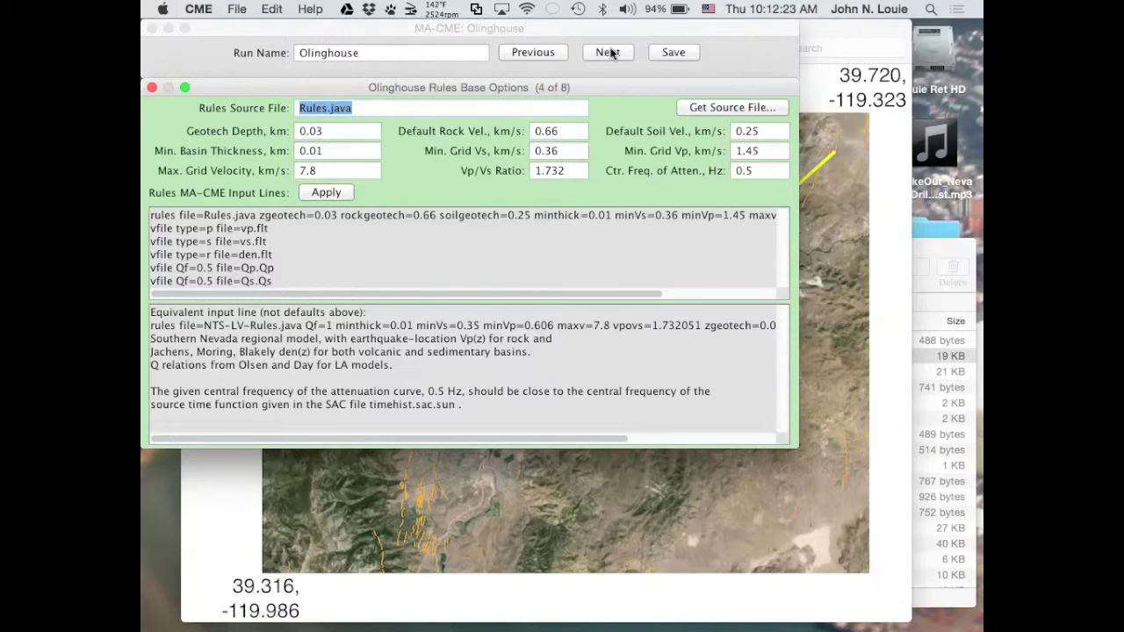
click(332, 26)
click(239, 9)
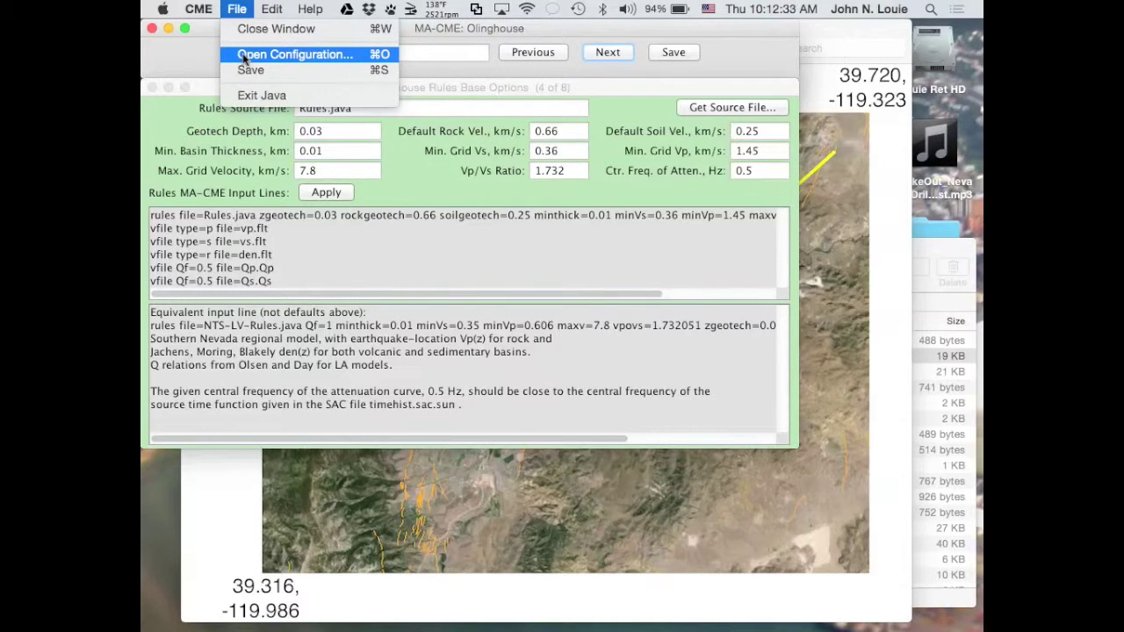
click(240, 12)
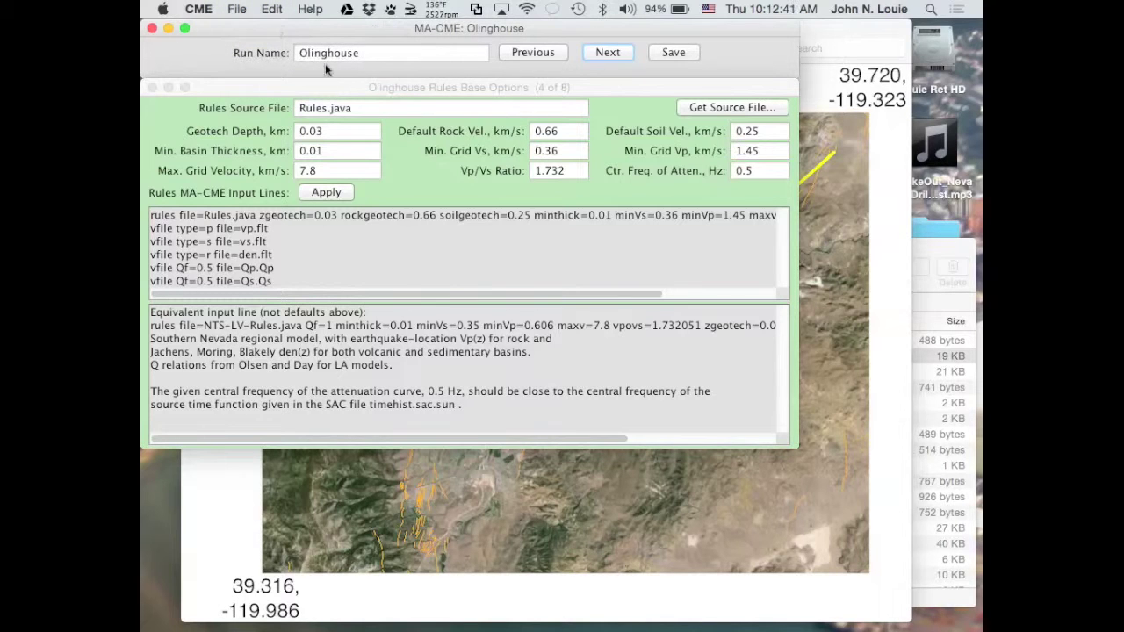
click(325, 88)
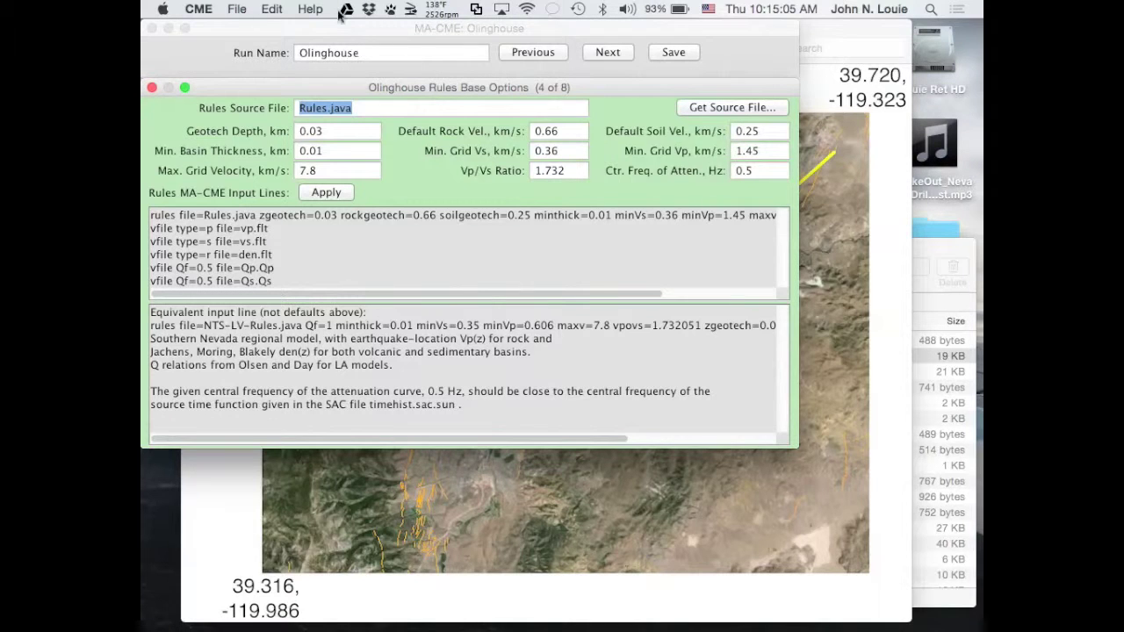
Review the model grid options and return to the rules base options
click(254, 31)
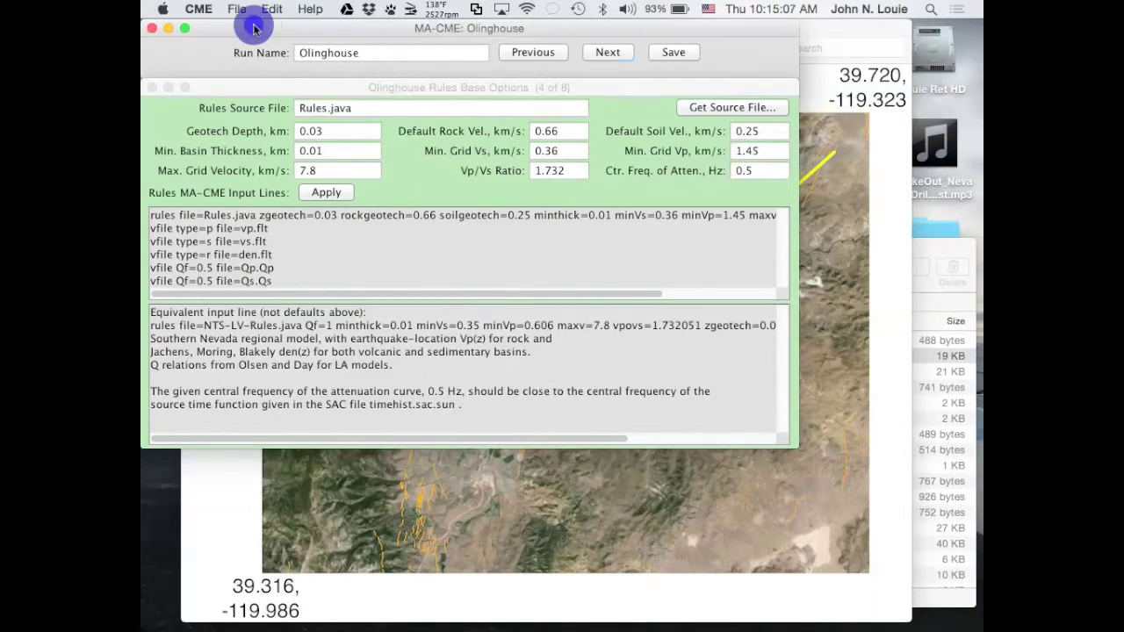
click(271, 9)
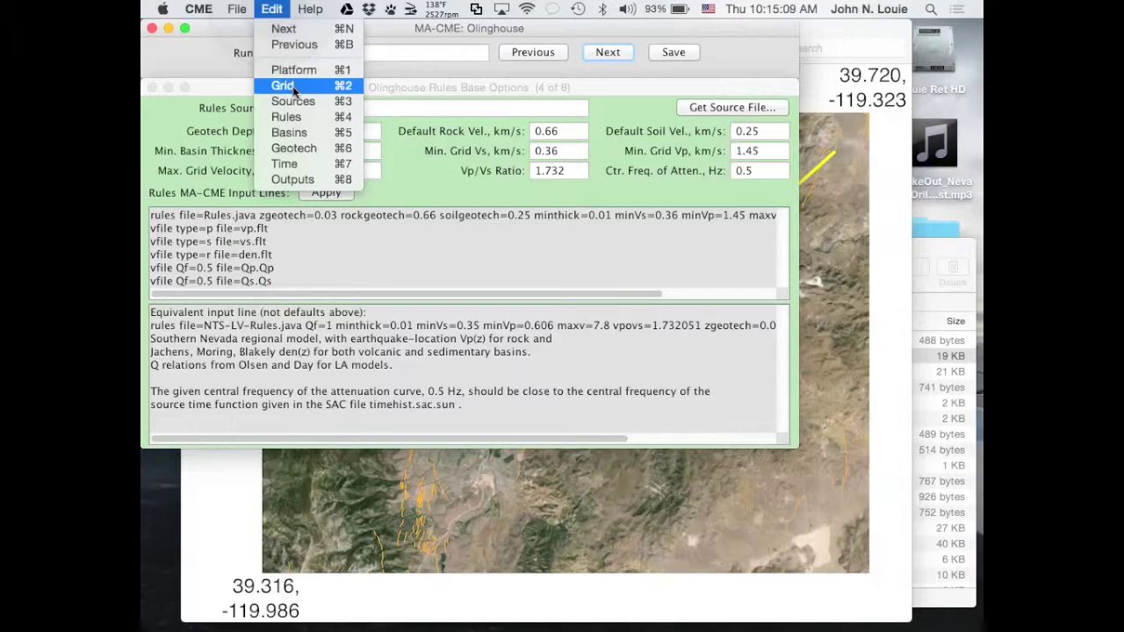
click(288, 85)
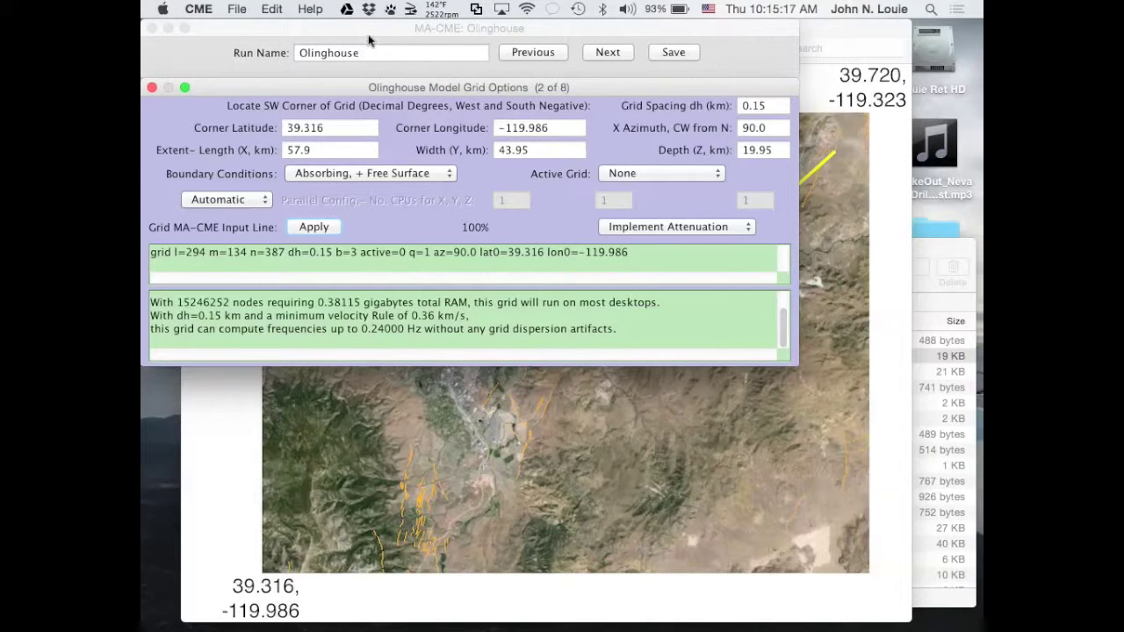
click(277, 10)
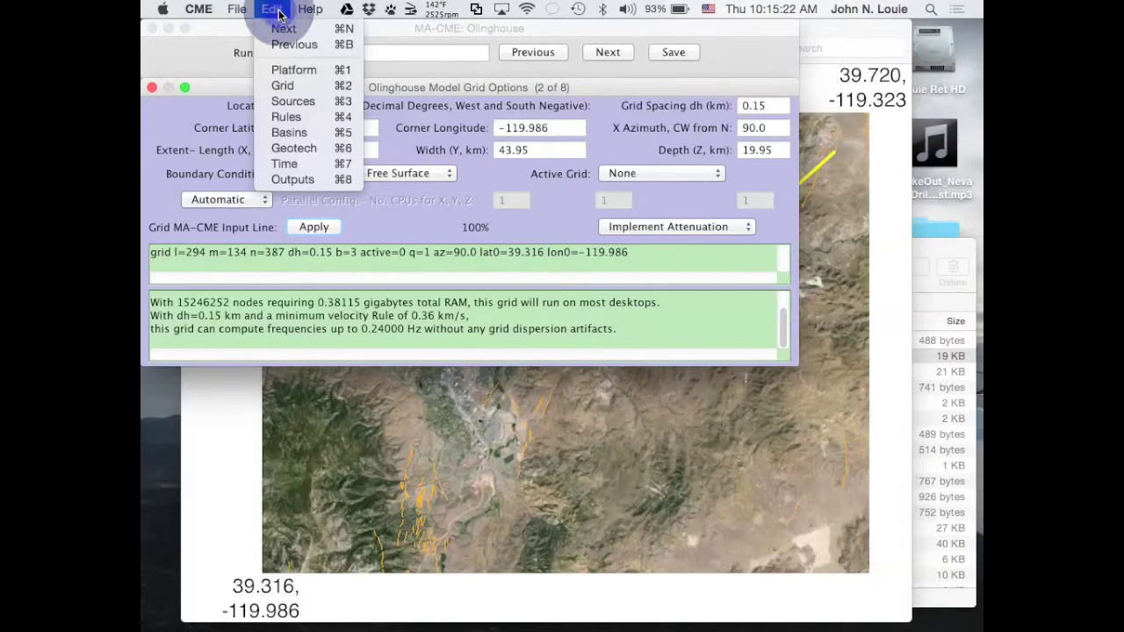
click(292, 123)
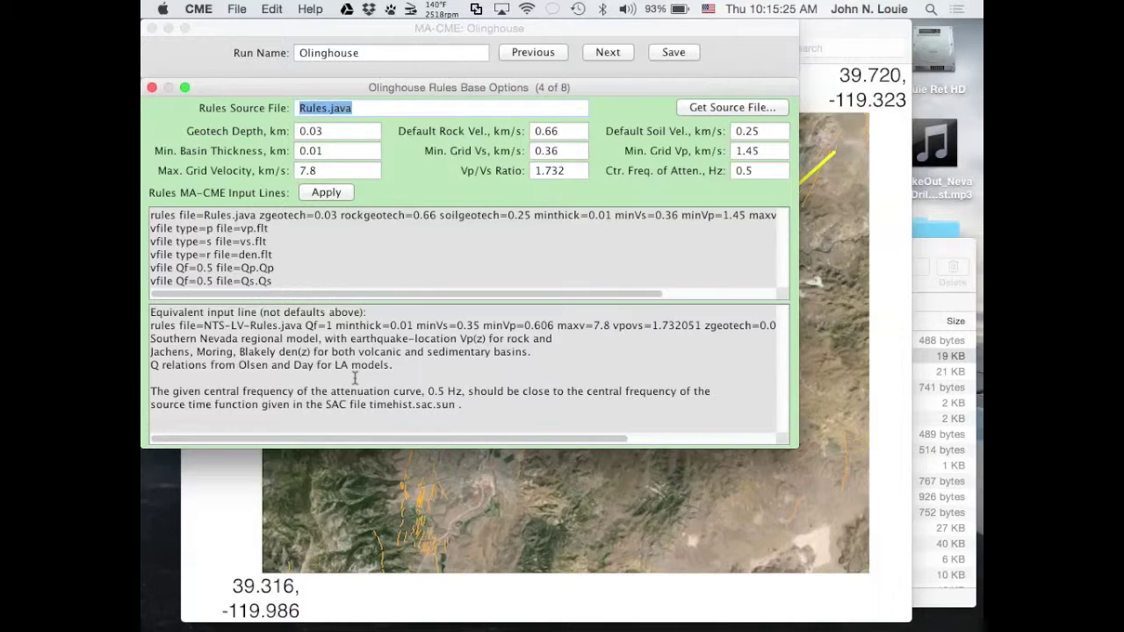
Check the central frequency of attenuation in the rules base options
click(338, 251)
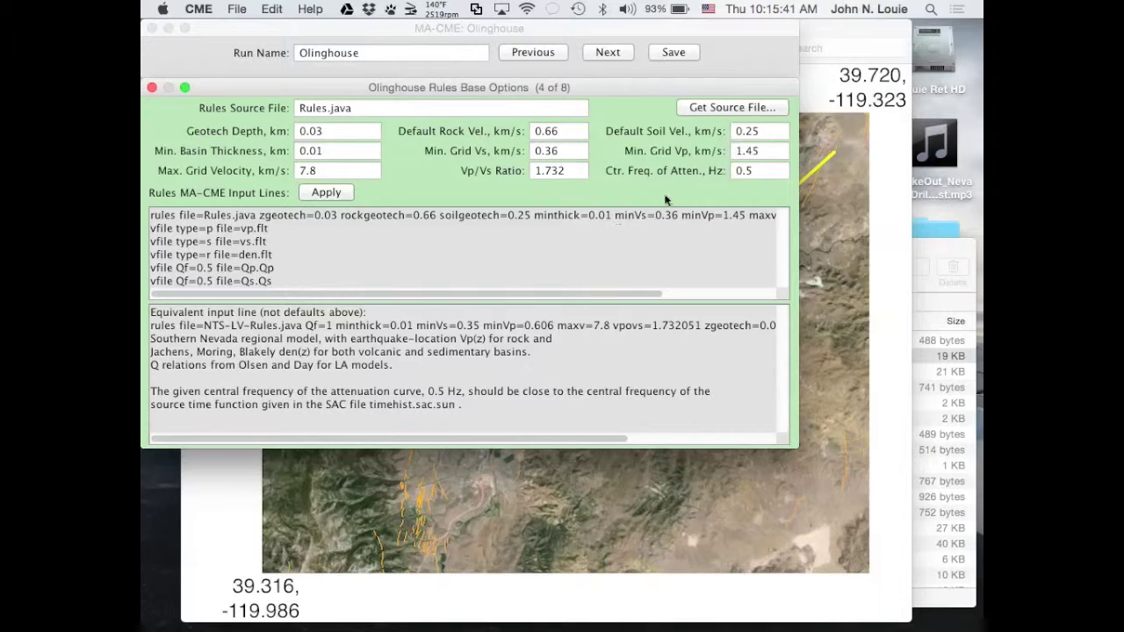
double_click(745, 171)
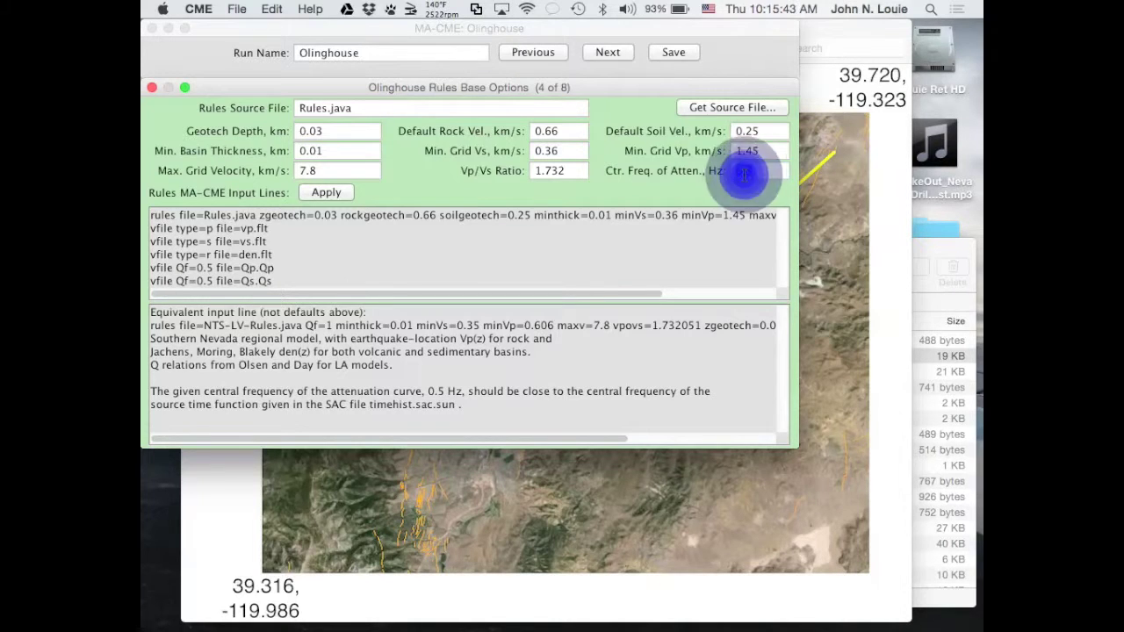
click(671, 183)
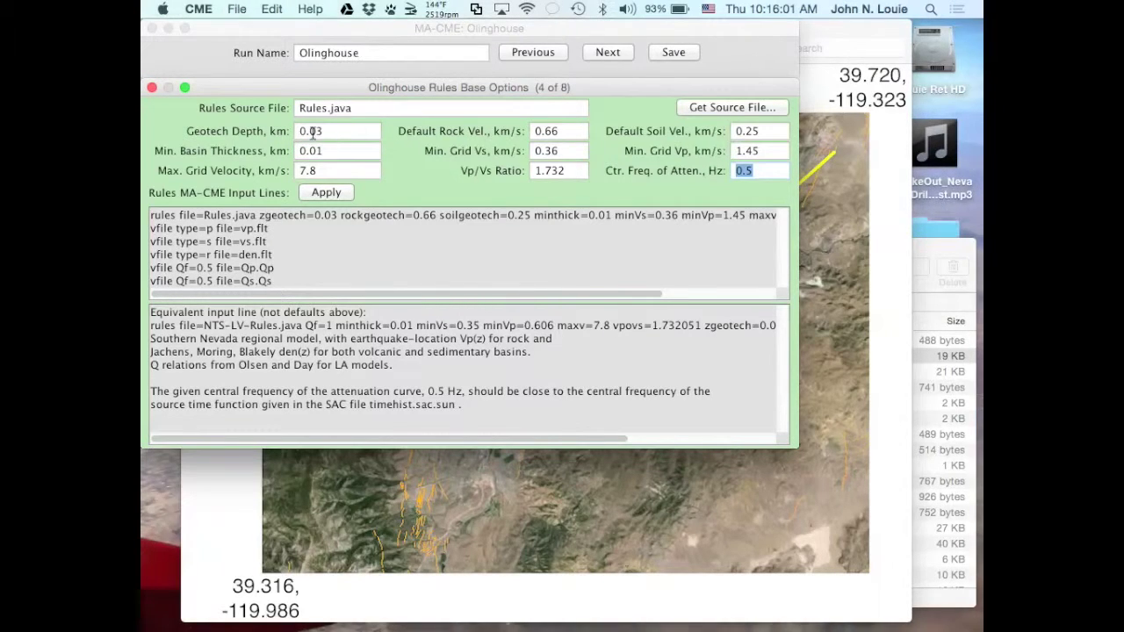
Set the default rock velocity to 0.76 km/s and the default soil velocity to 0.5 km/s
double_click(552, 131)
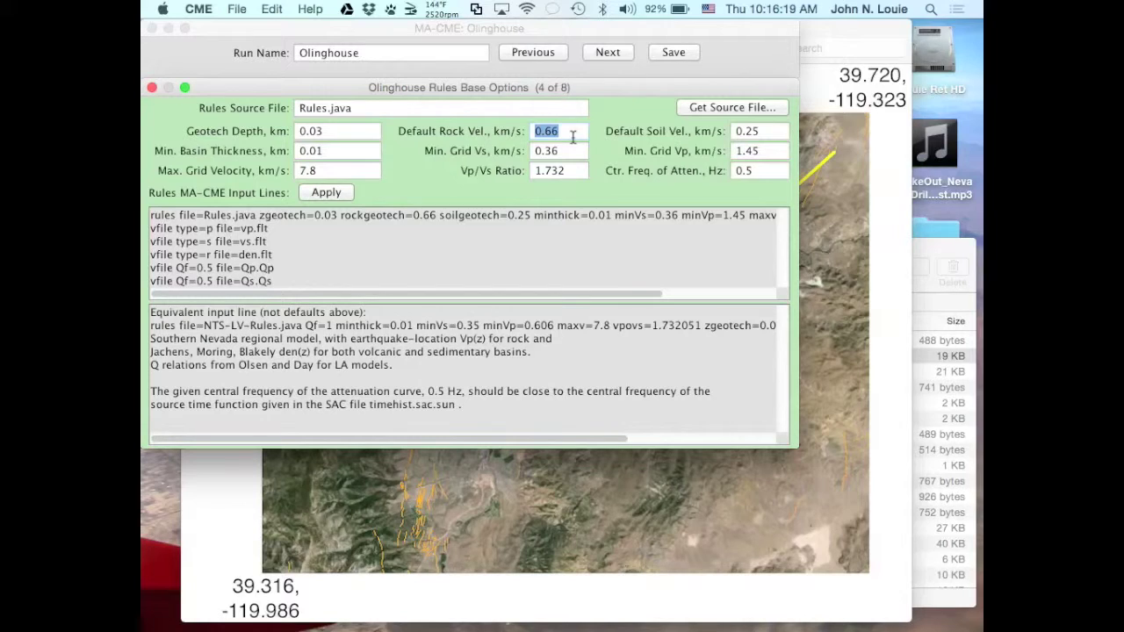
text(0.76)
click(748, 131)
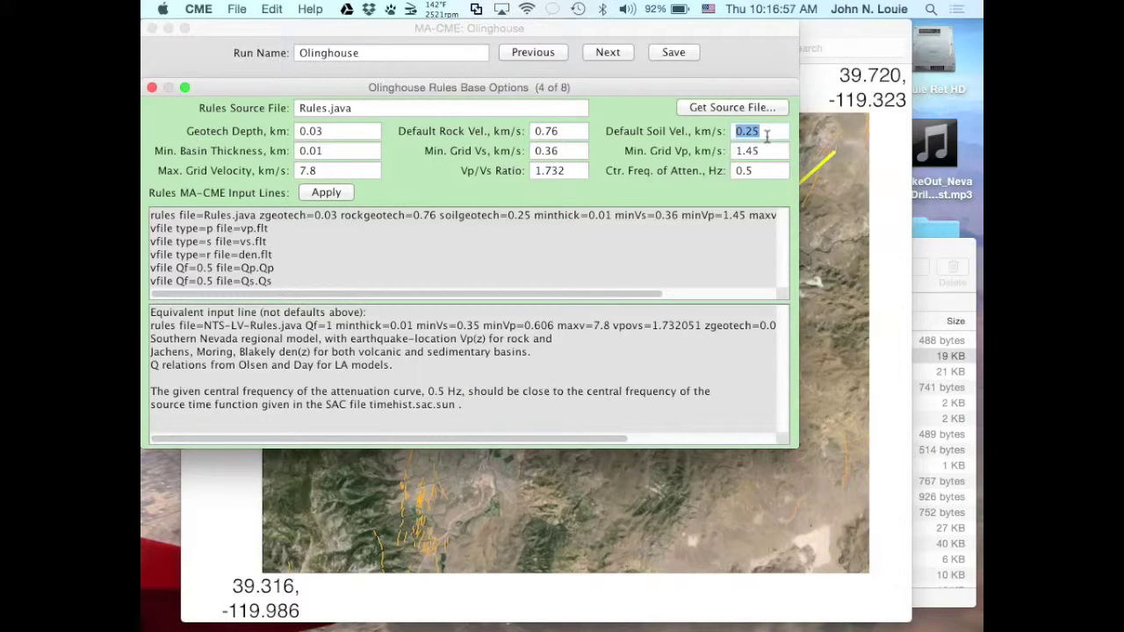
text(0.5)
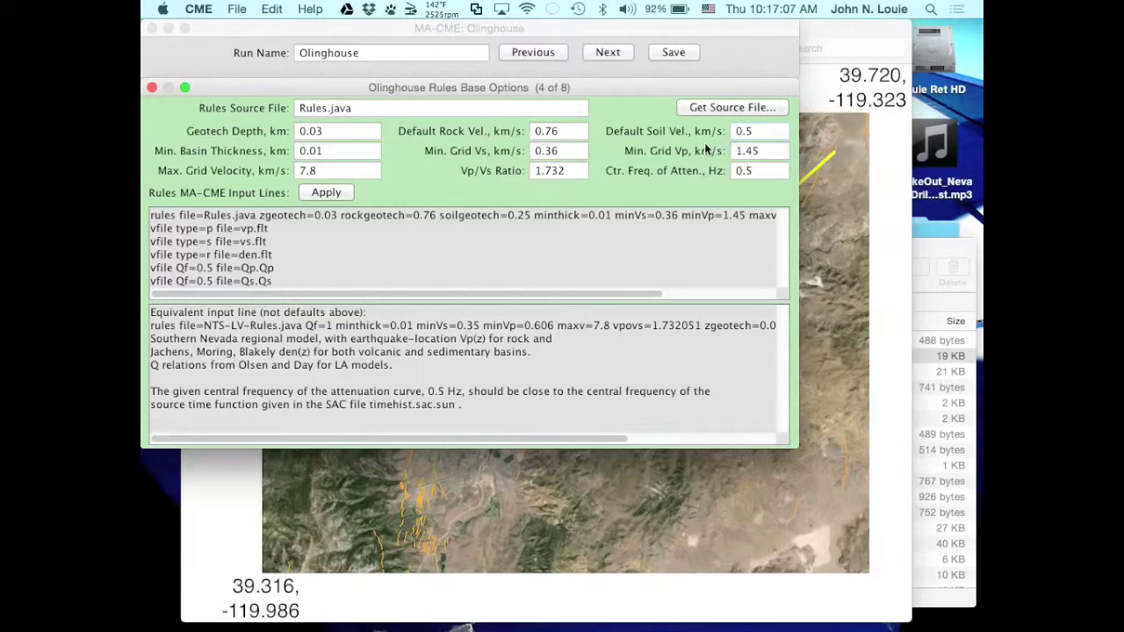
key(Tab)
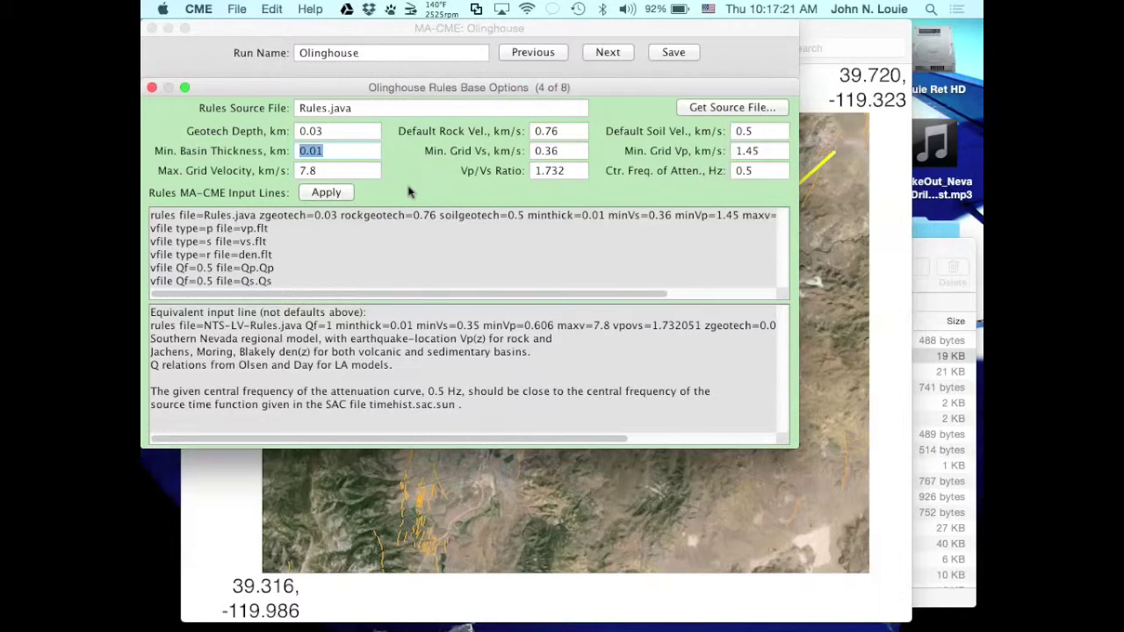
Set the minimum grid Vs to 0.5 km/s
key(Tab)
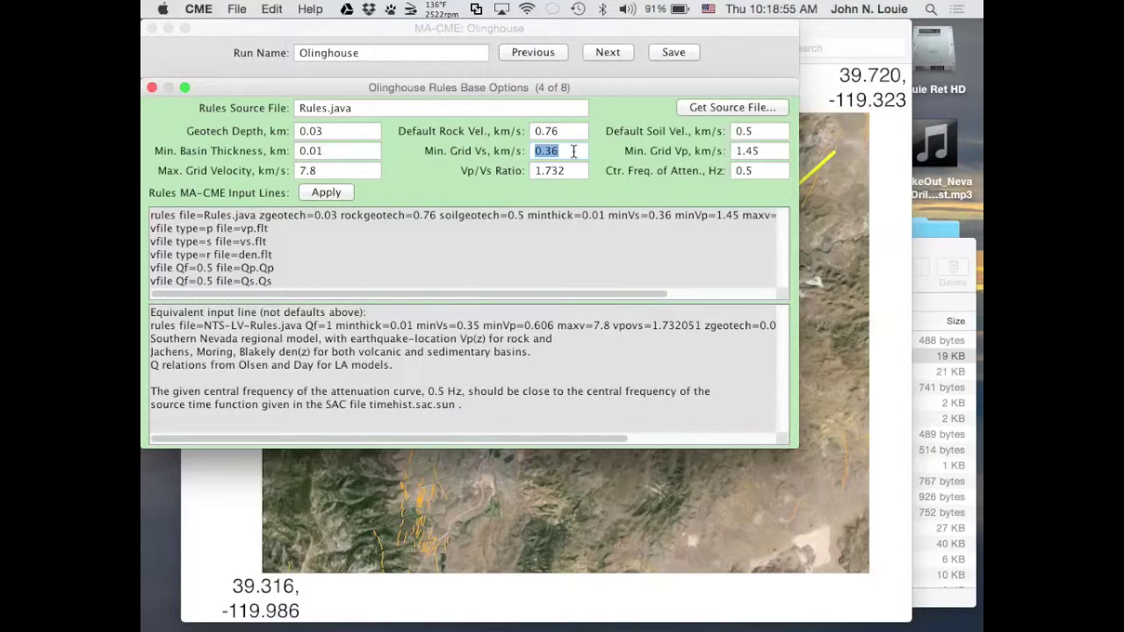
text(0.5)
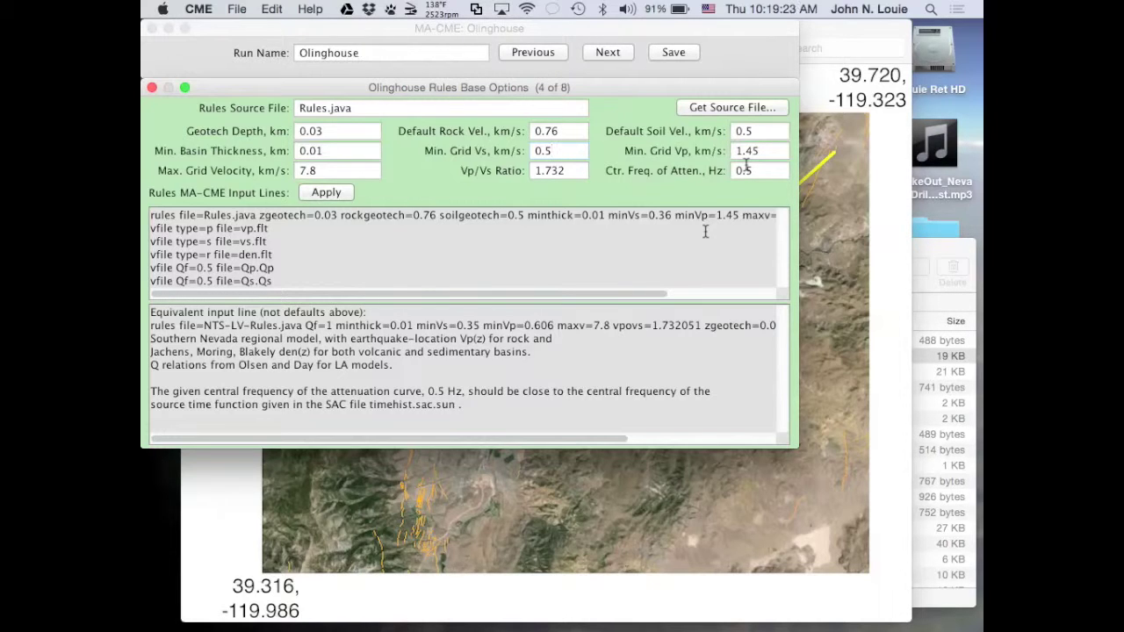
key(Tab)
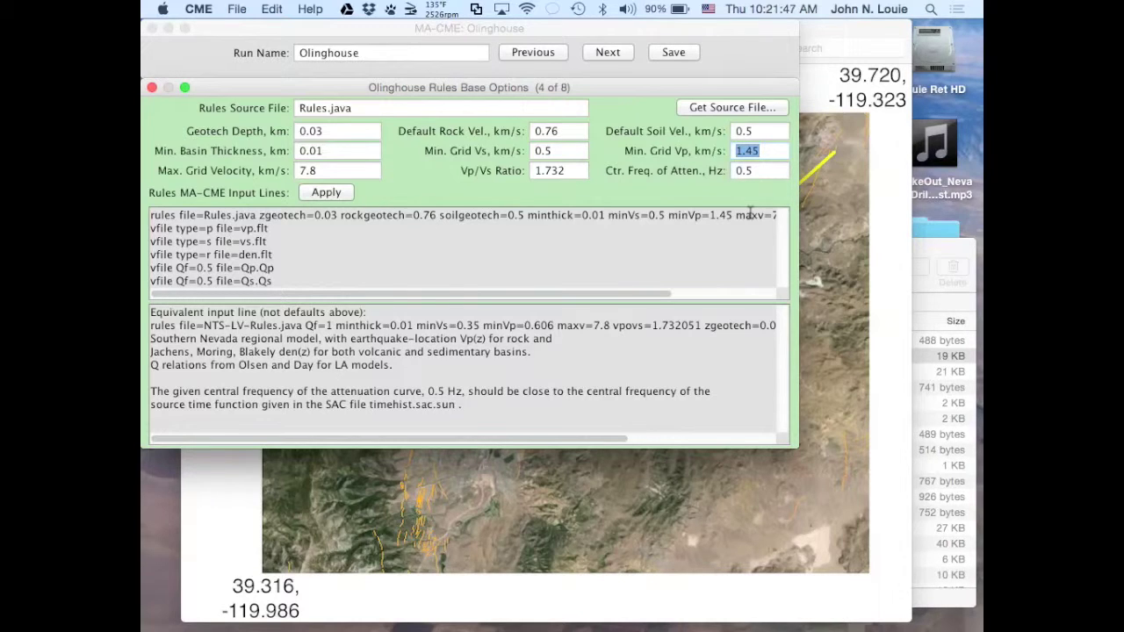
Set the maximum grid velocity to 6.5 km/s and apply the rules parameters
click(308, 172)
double_click(307, 172)
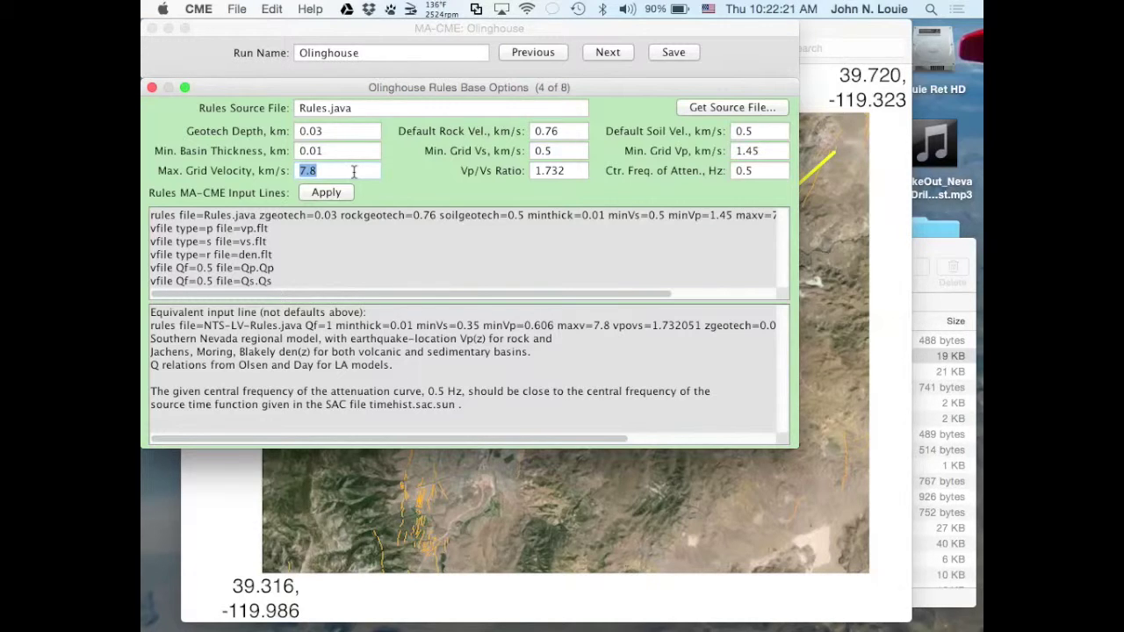
text(6.5)
key(Tab)
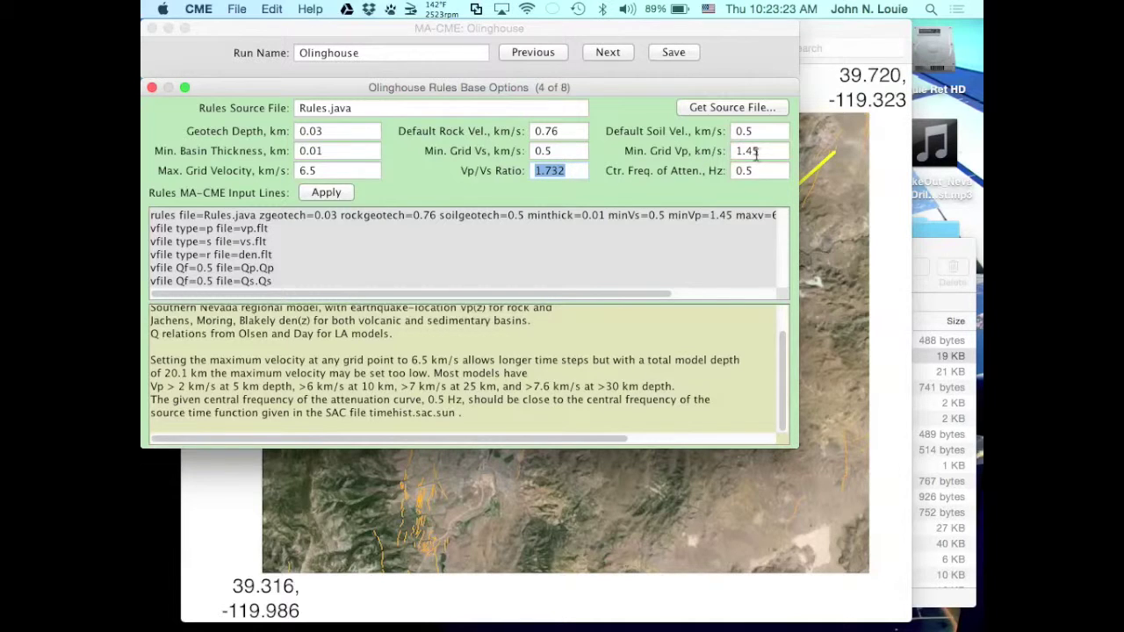
click(563, 172)
click(327, 193)
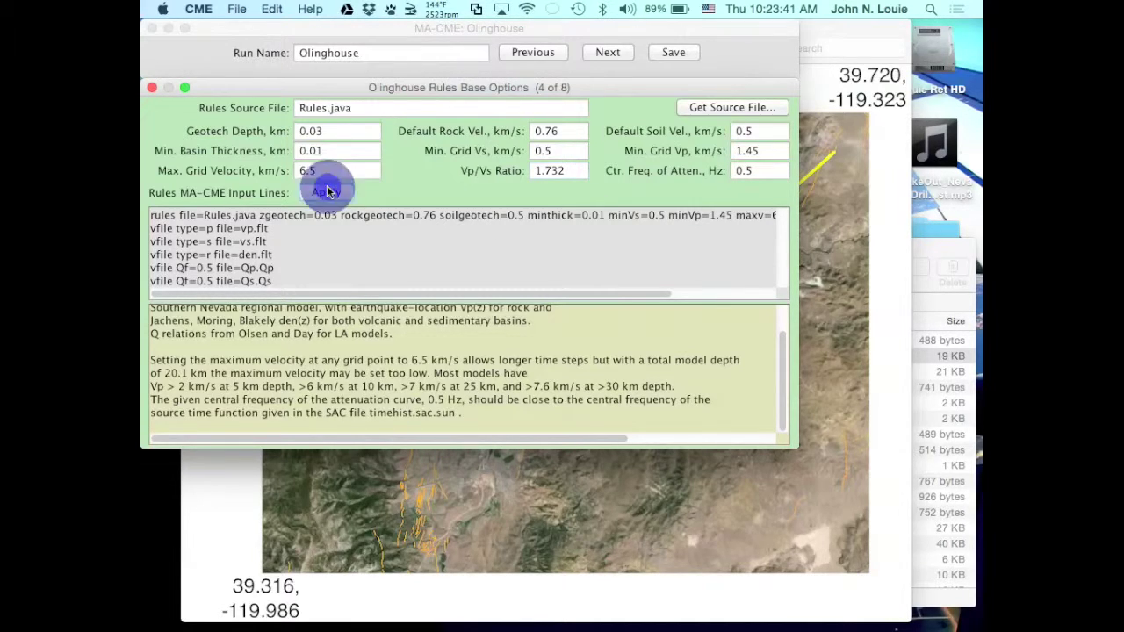
Apply the rules parameters and set the basin data file type to Basin Thickness and Geology in the basin data inputs options
click(329, 194)
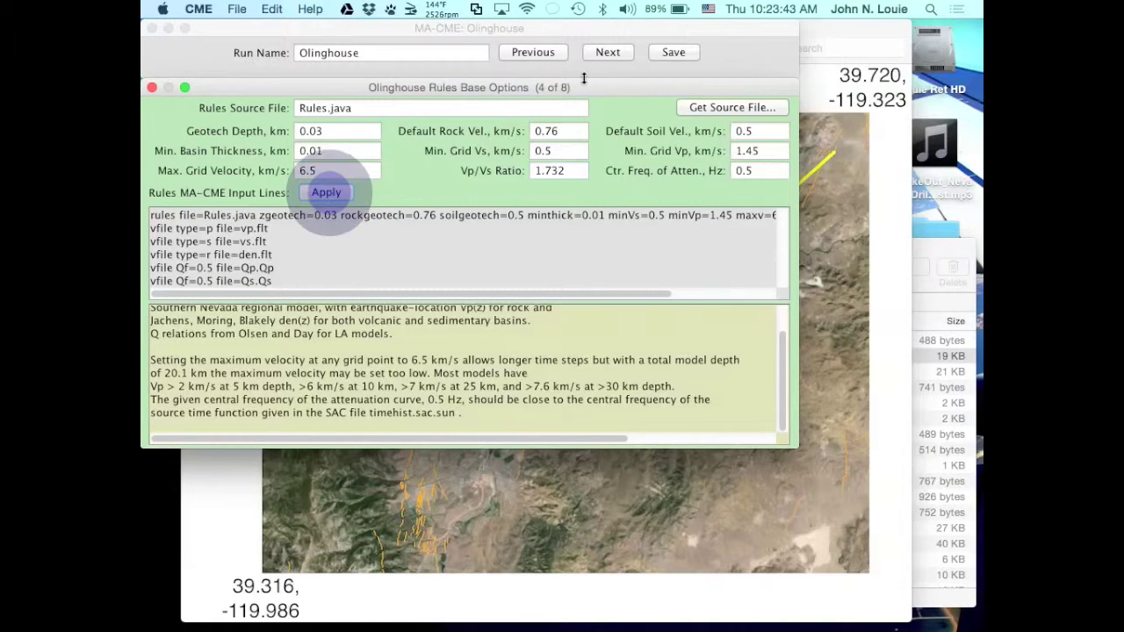
click(610, 54)
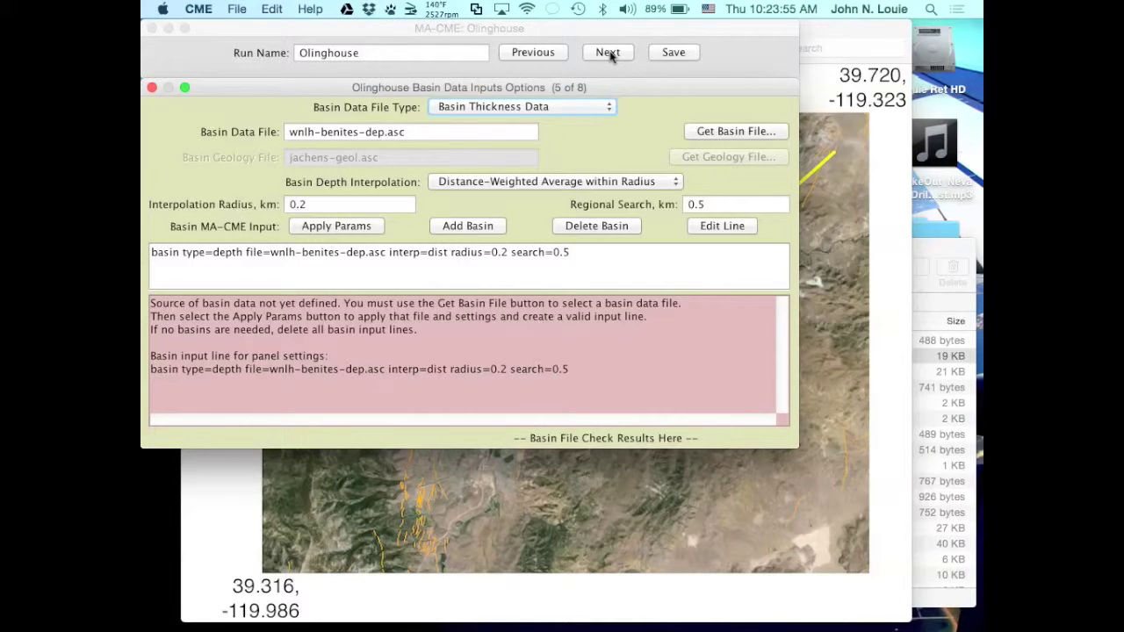
click(580, 108)
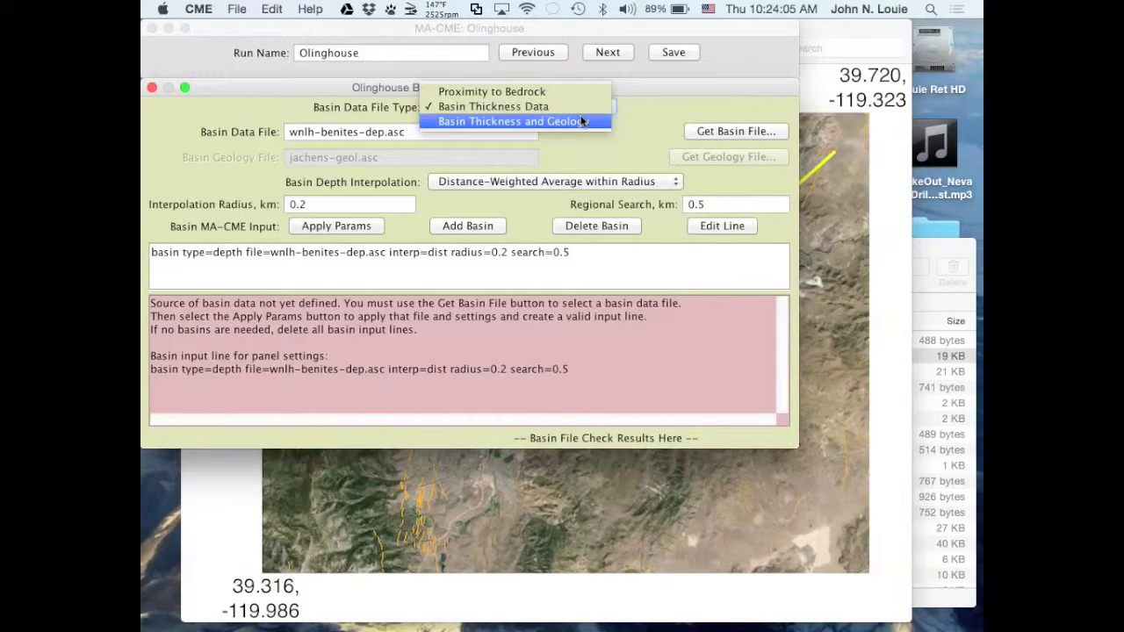
click(582, 121)
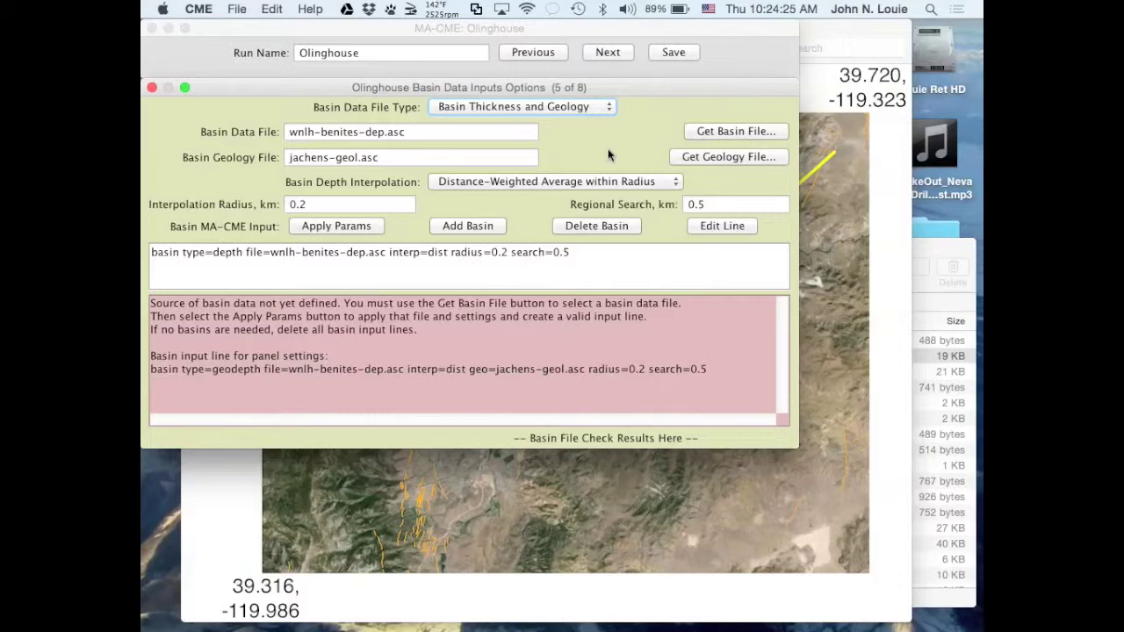
Check the model area on the Olinghouse_Fault.png map in Preview, and return to the basin data inputs options in MA-CME
click(895, 235)
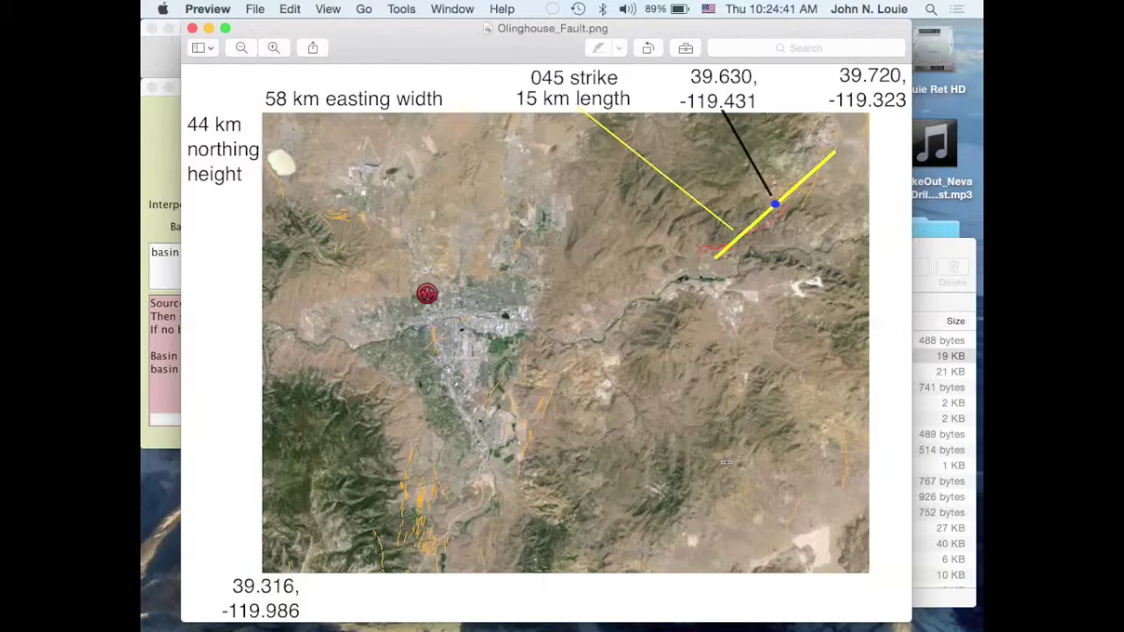
click(159, 149)
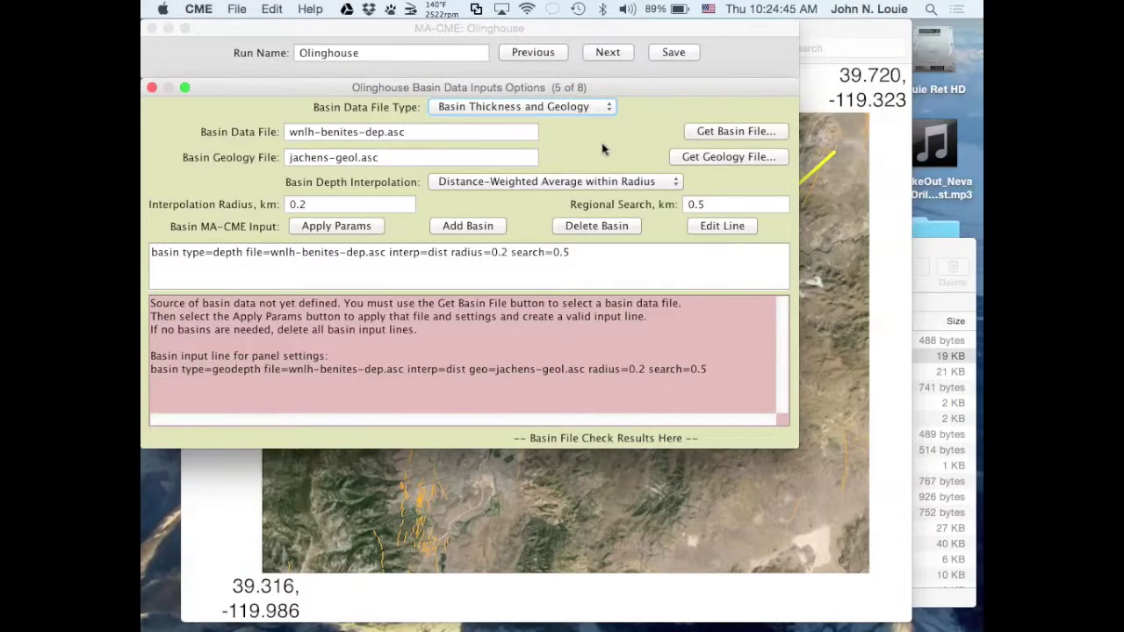
click(495, 85)
click(849, 290)
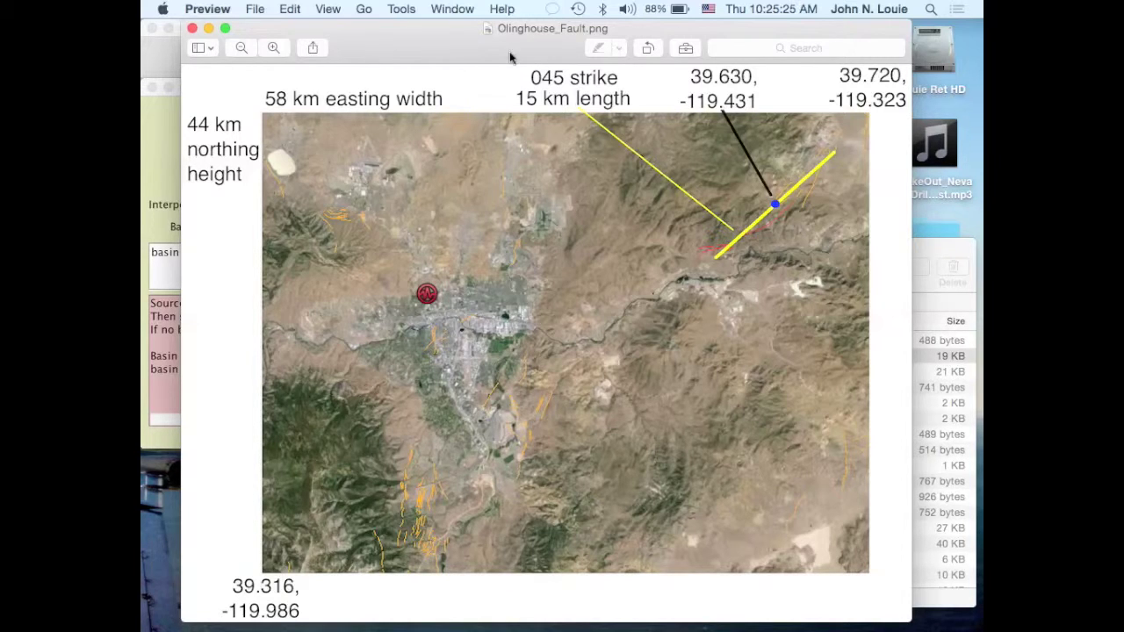
click(155, 151)
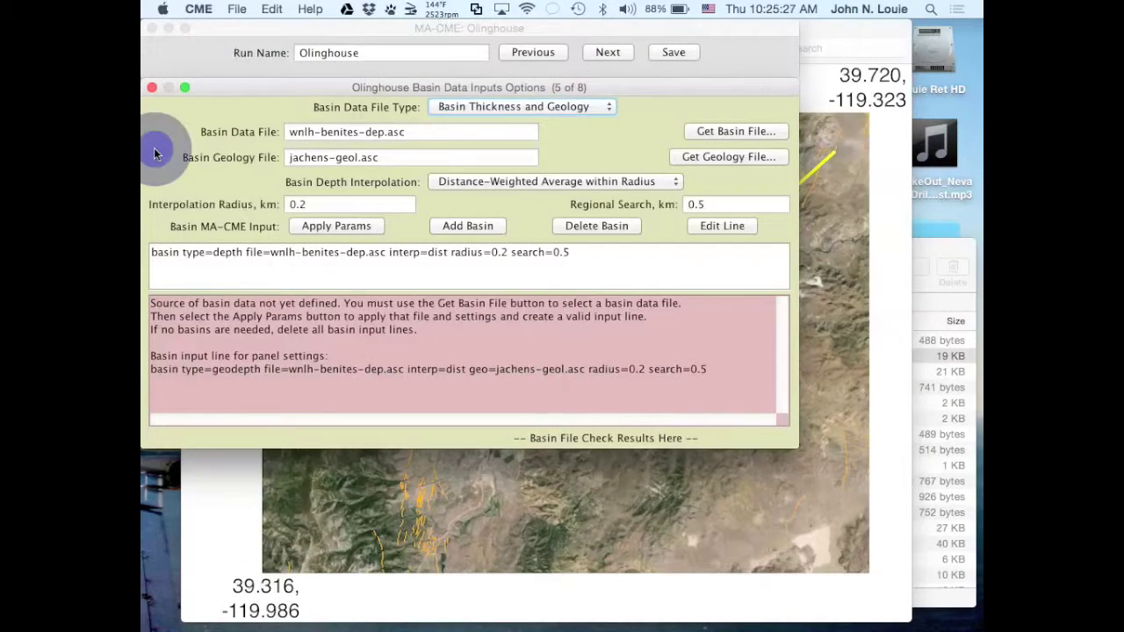
Load jachens-basindepth.asc from the Olinghouse folder as the basin data file
click(726, 131)
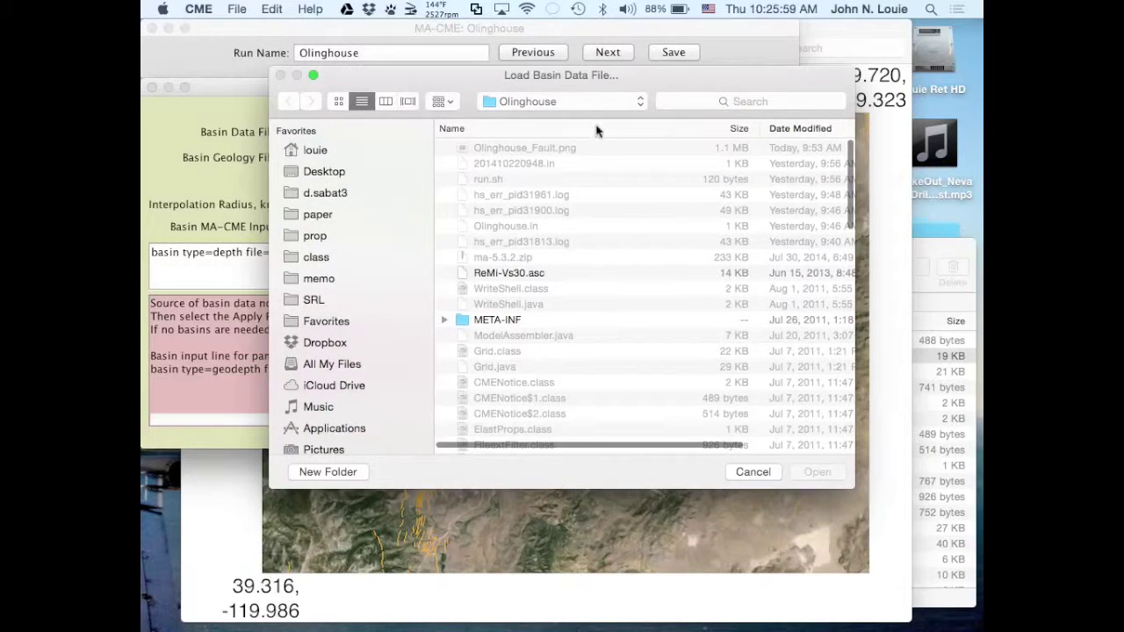
scroll(588, 357, down, 10)
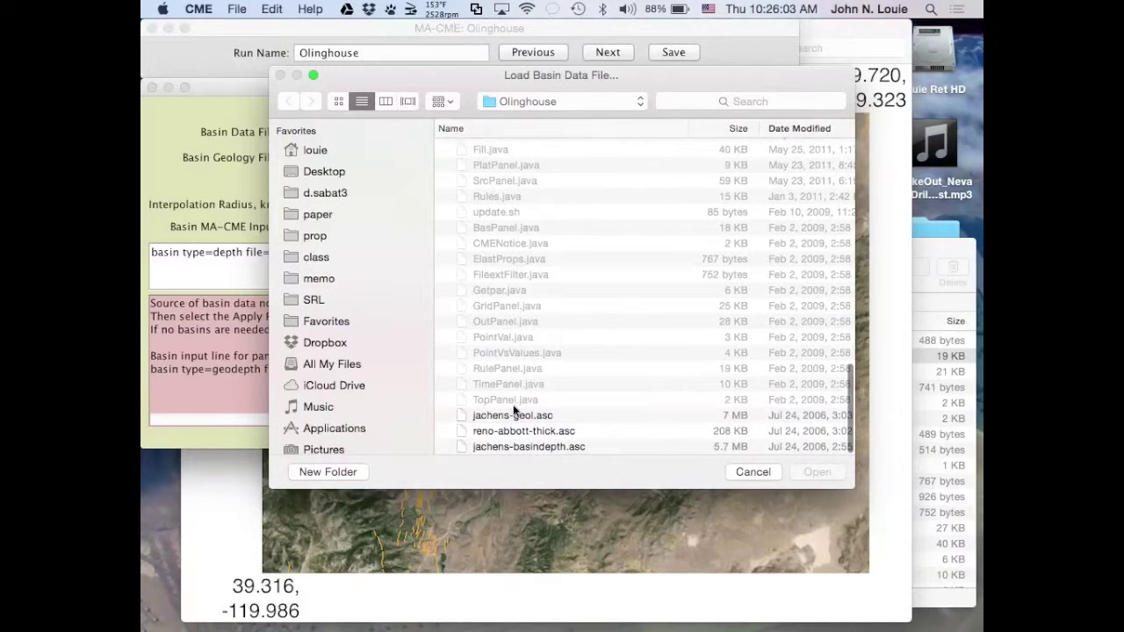
double_click(463, 448)
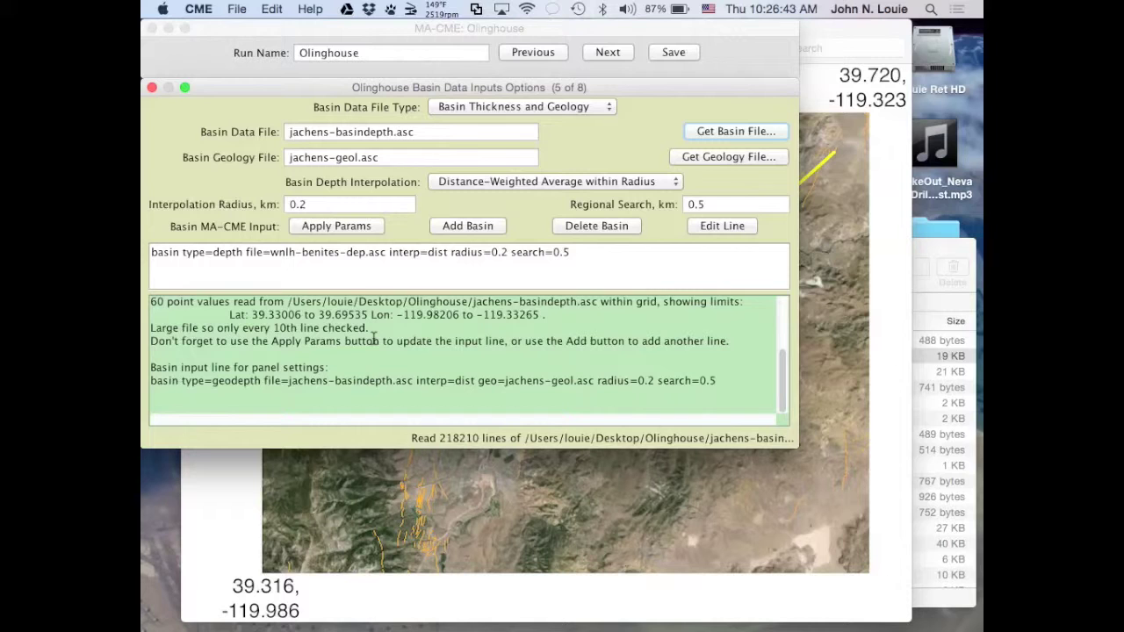
Open jachens-basindepth.asc from the Olinghouse folder in Finder, examine a line's longitude, latitude and basin depth, and close the file
click(936, 251)
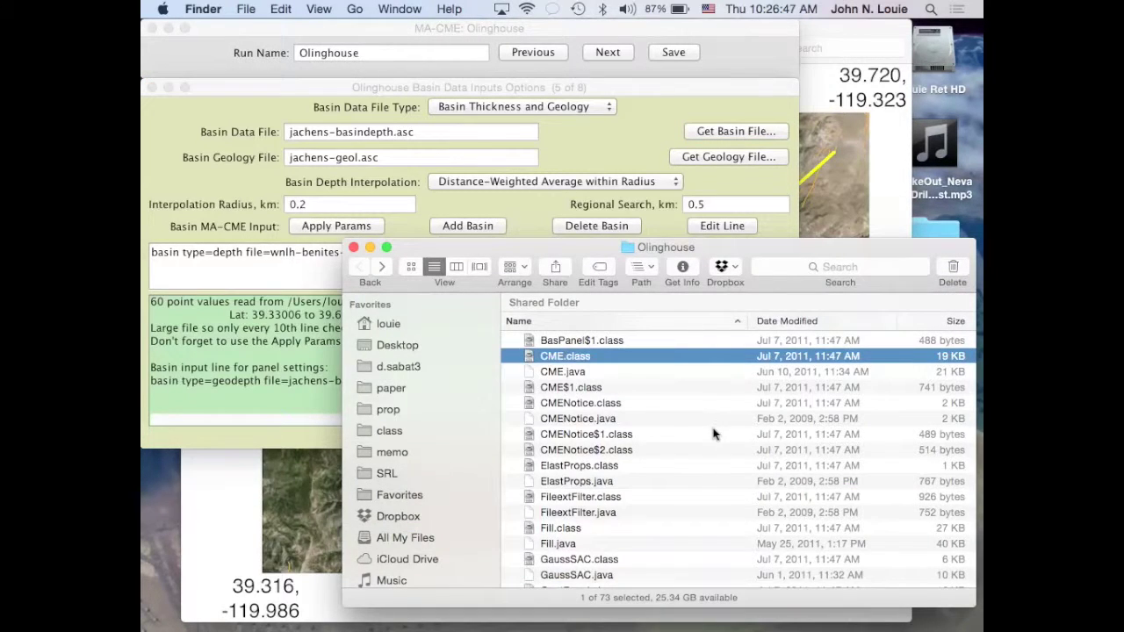
scroll(714, 431, down, 15)
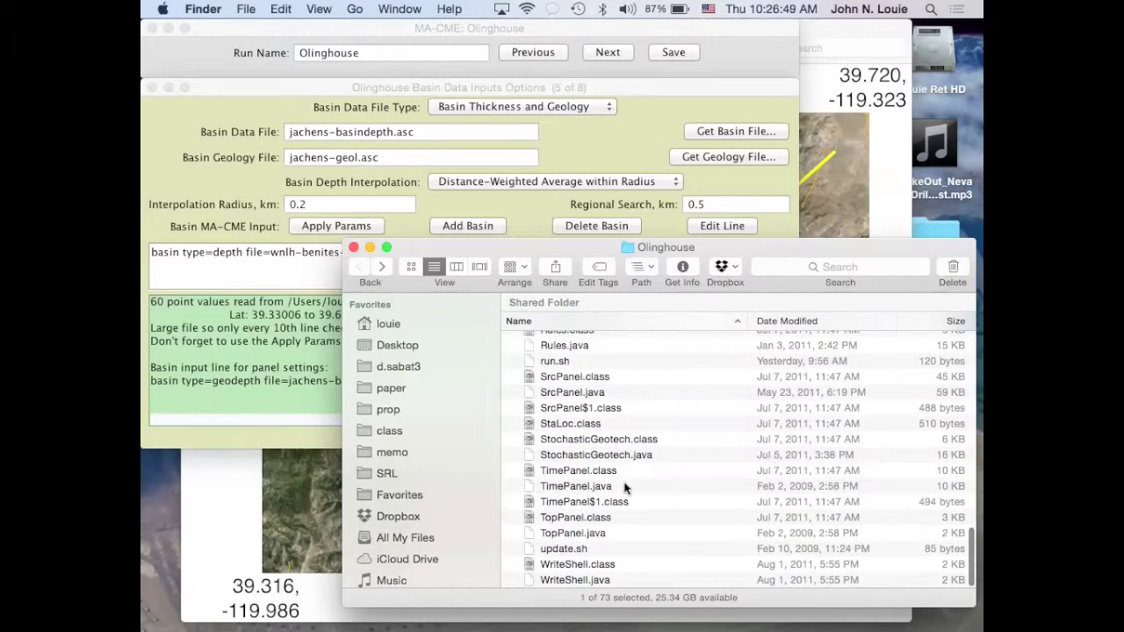
scroll(661, 455, up, 5)
scroll(661, 456, up, 3)
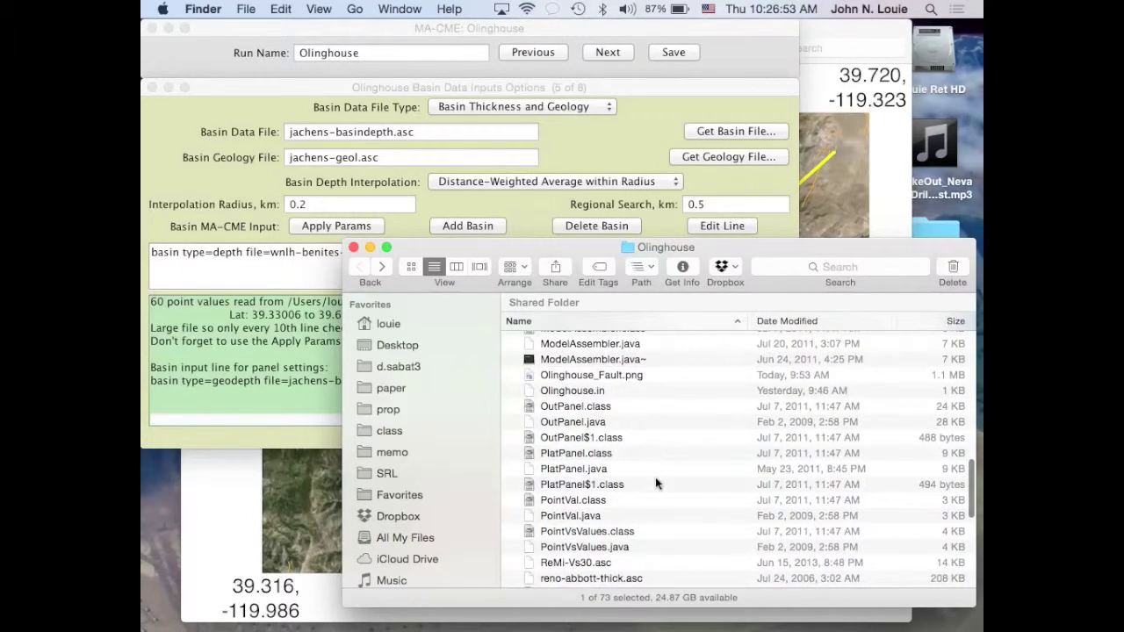
scroll(655, 477, up, 2)
scroll(655, 476, up, 2)
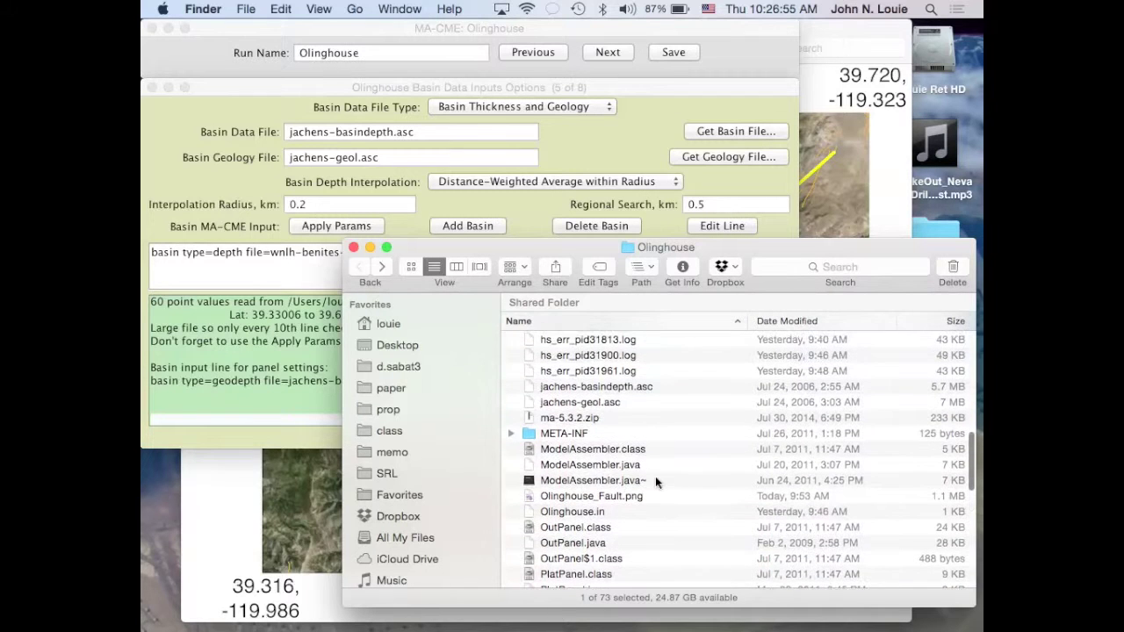
double_click(530, 387)
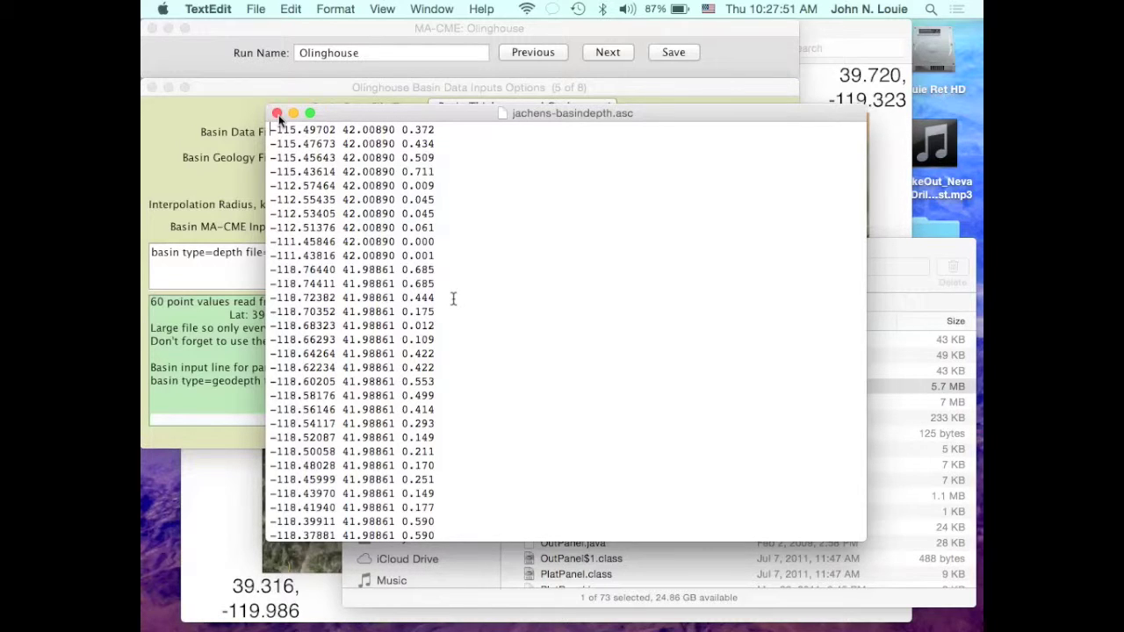
drag(264, 171, 441, 172)
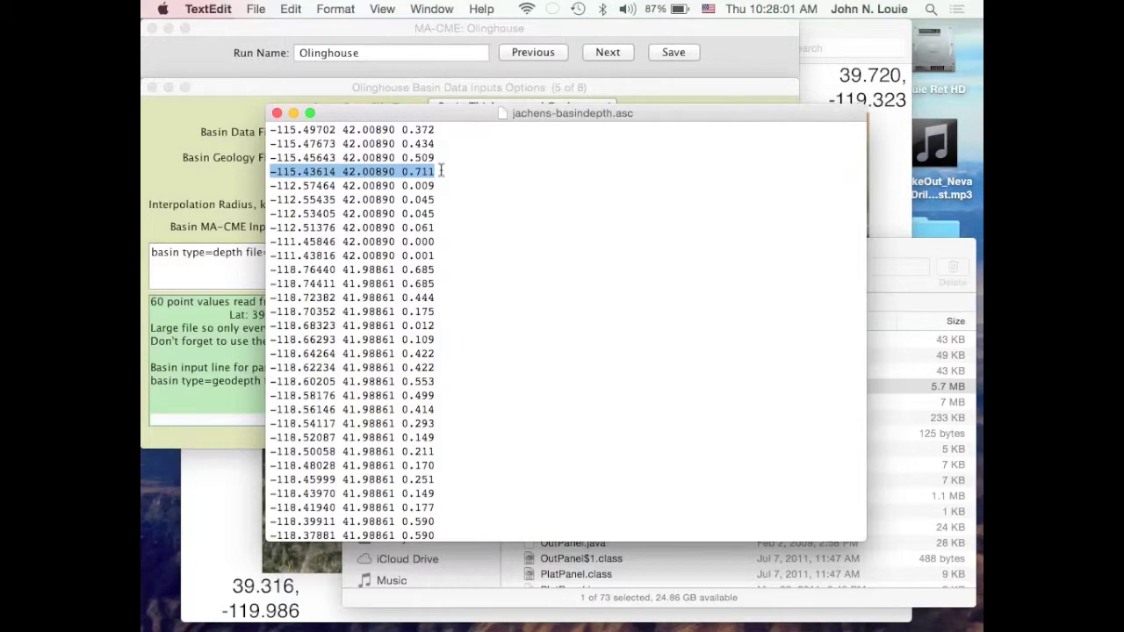
click(277, 113)
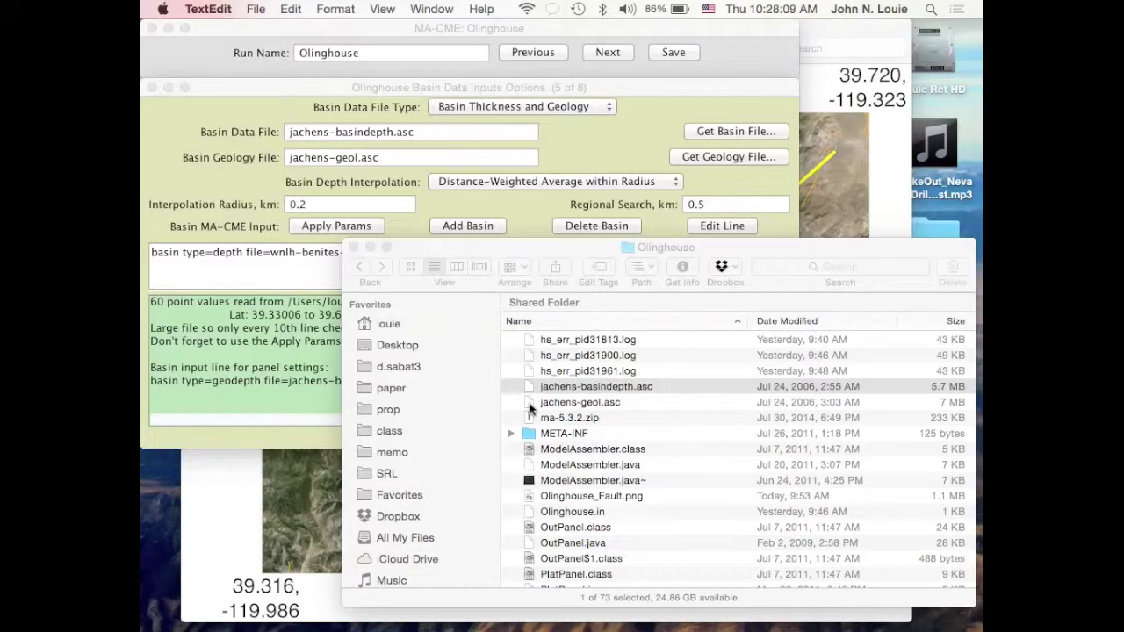
Open jachens-geol.asc from Finder, examine its coordinates and how the geology codes vary along the lines, and close the file
double_click(530, 404)
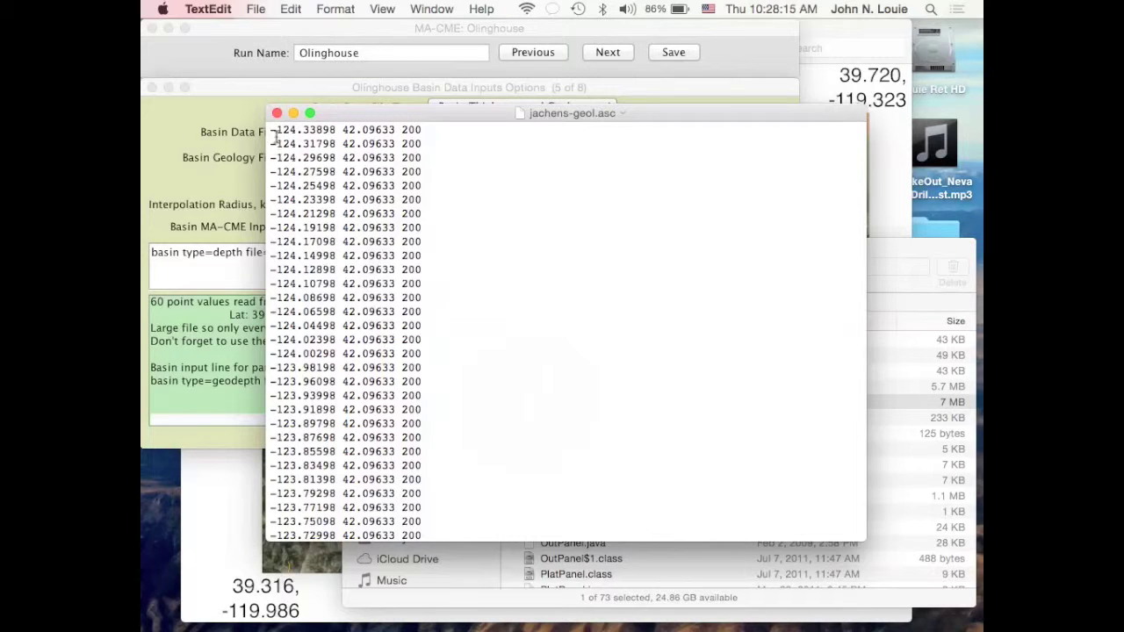
drag(271, 130, 397, 130)
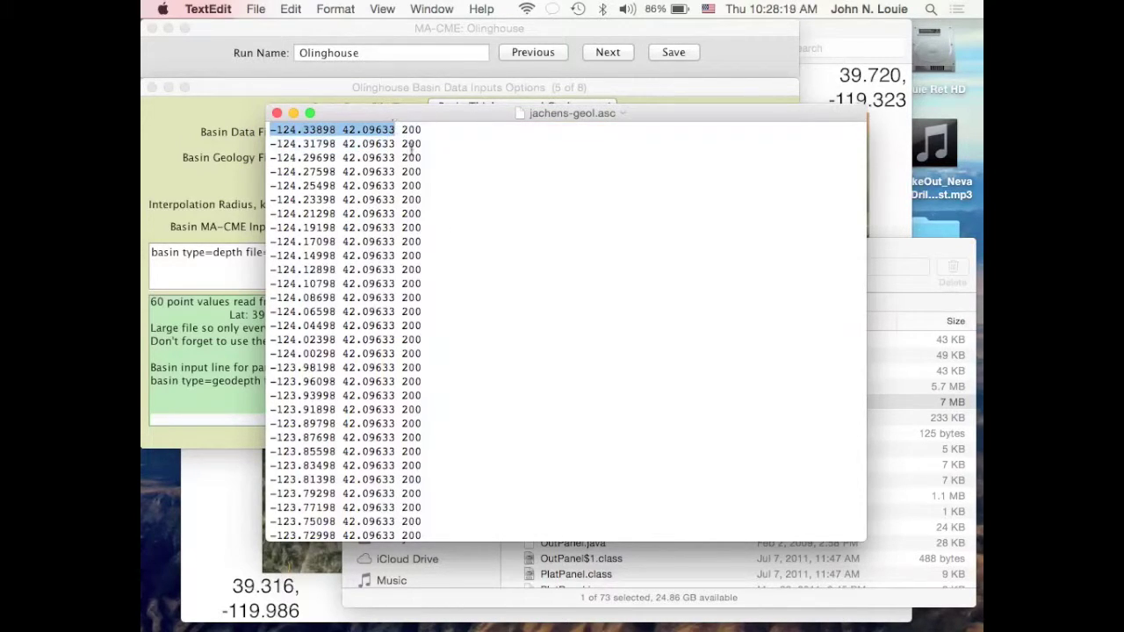
drag(404, 172, 423, 174)
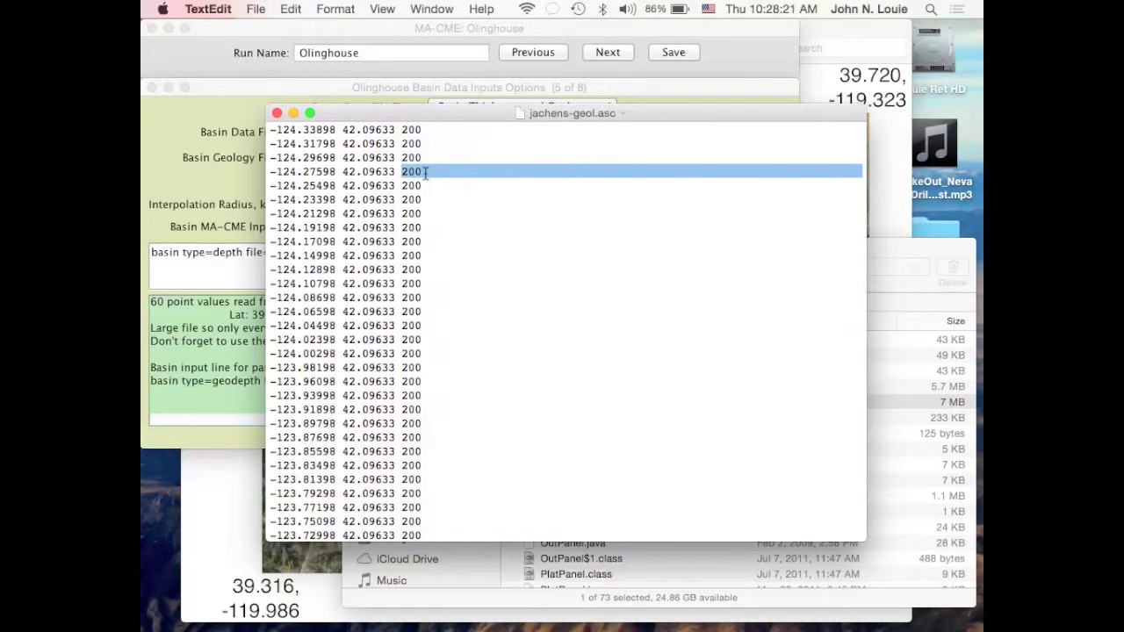
scroll(451, 383, down, 2)
scroll(452, 383, down, 20)
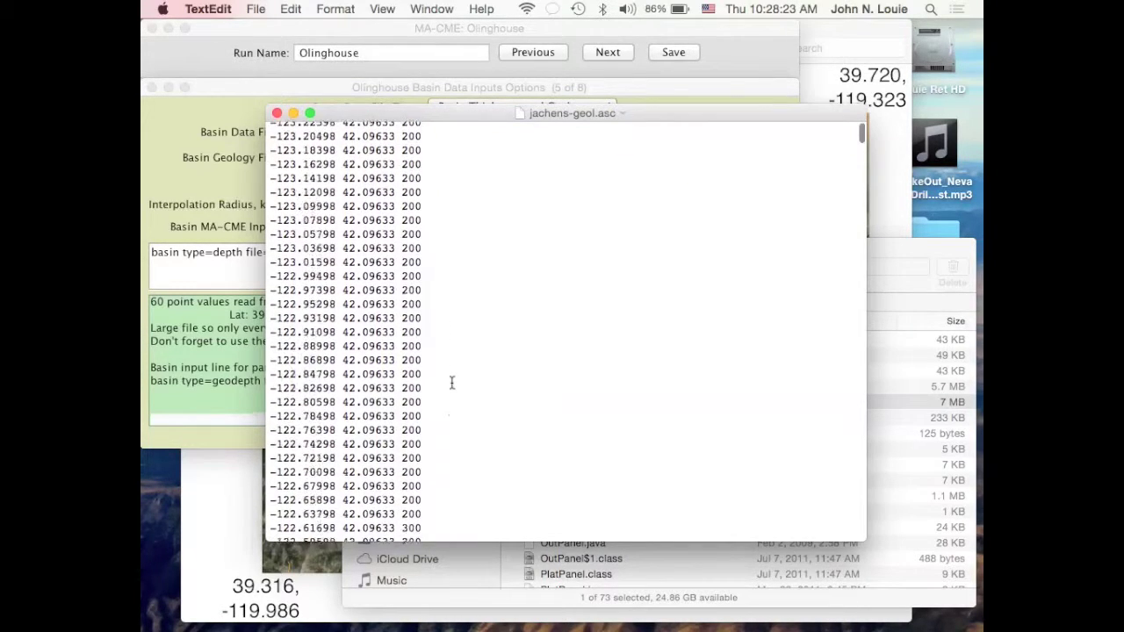
scroll(451, 383, down, 10)
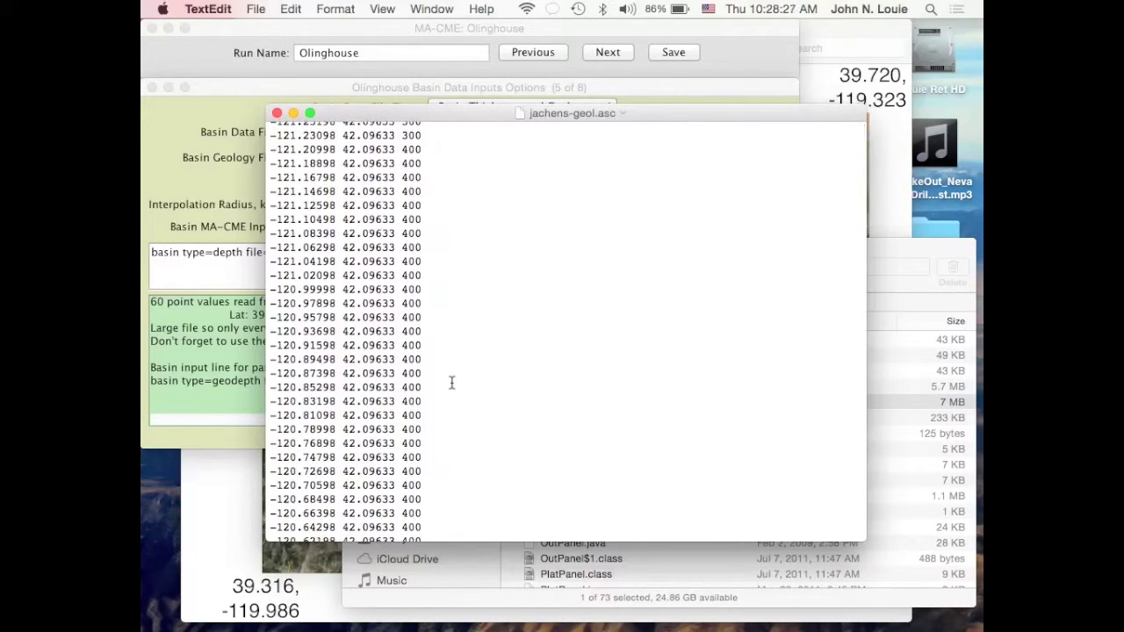
scroll(451, 382, down, 1)
scroll(452, 383, up, 10)
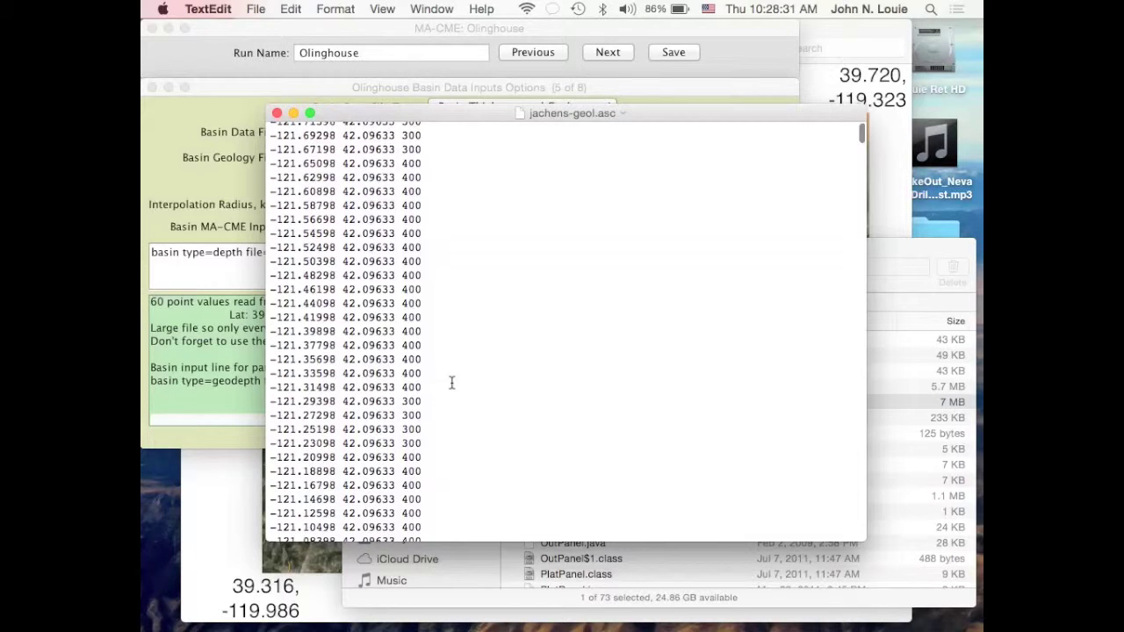
scroll(451, 382, up, 1)
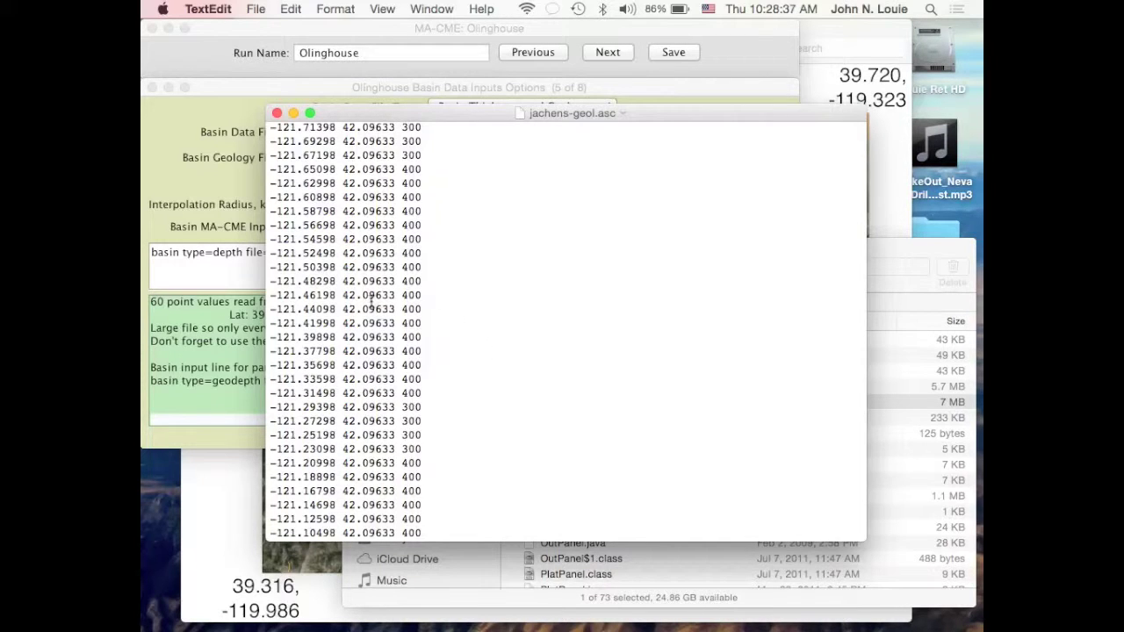
scroll(492, 409, up, 3)
scroll(491, 409, up, 1)
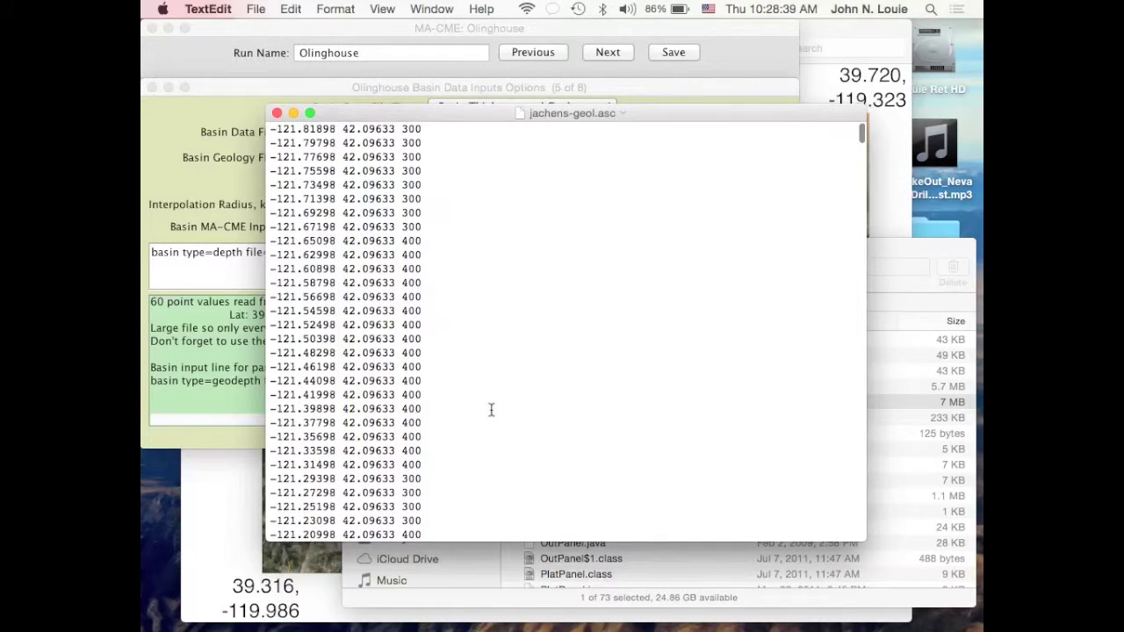
scroll(492, 409, up, 5)
scroll(481, 423, up, 15)
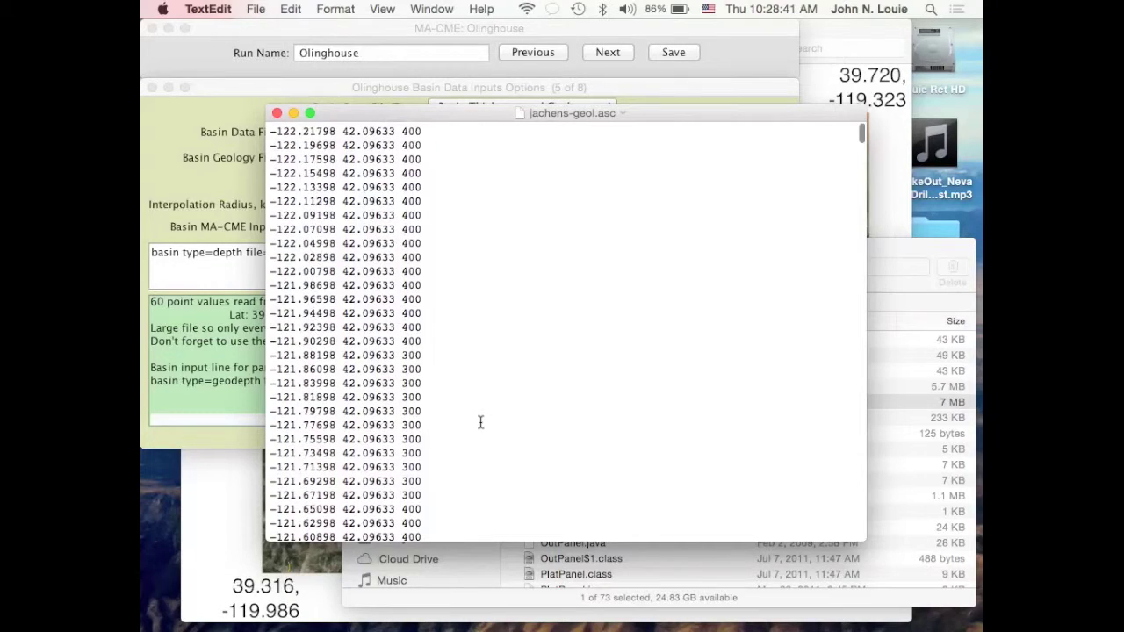
scroll(479, 425, up, 1)
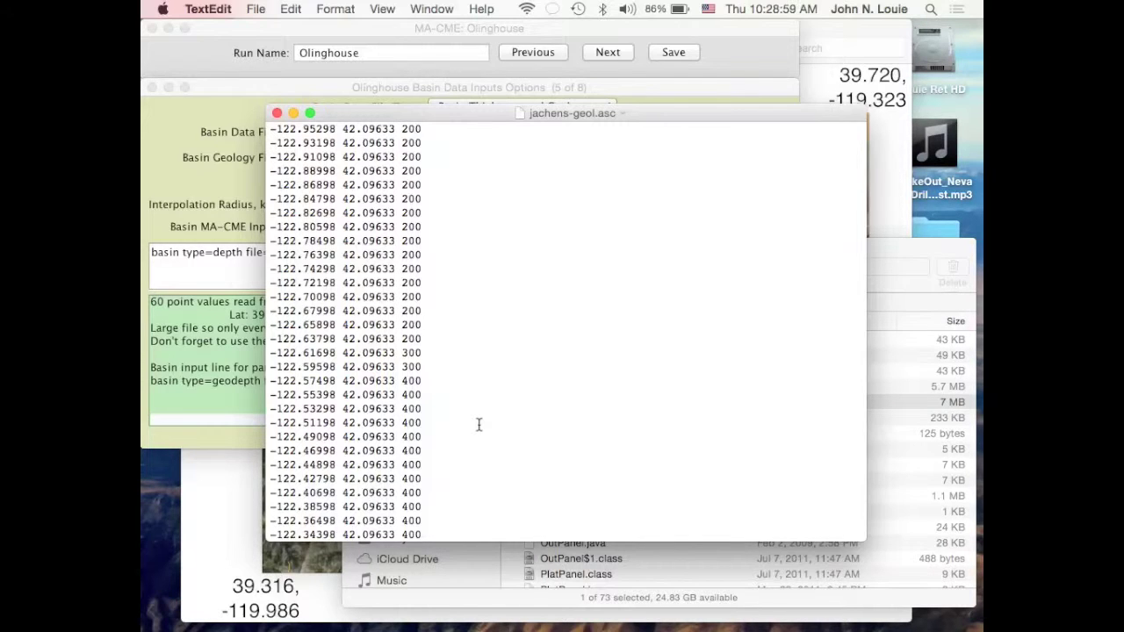
scroll(478, 424, down, 3)
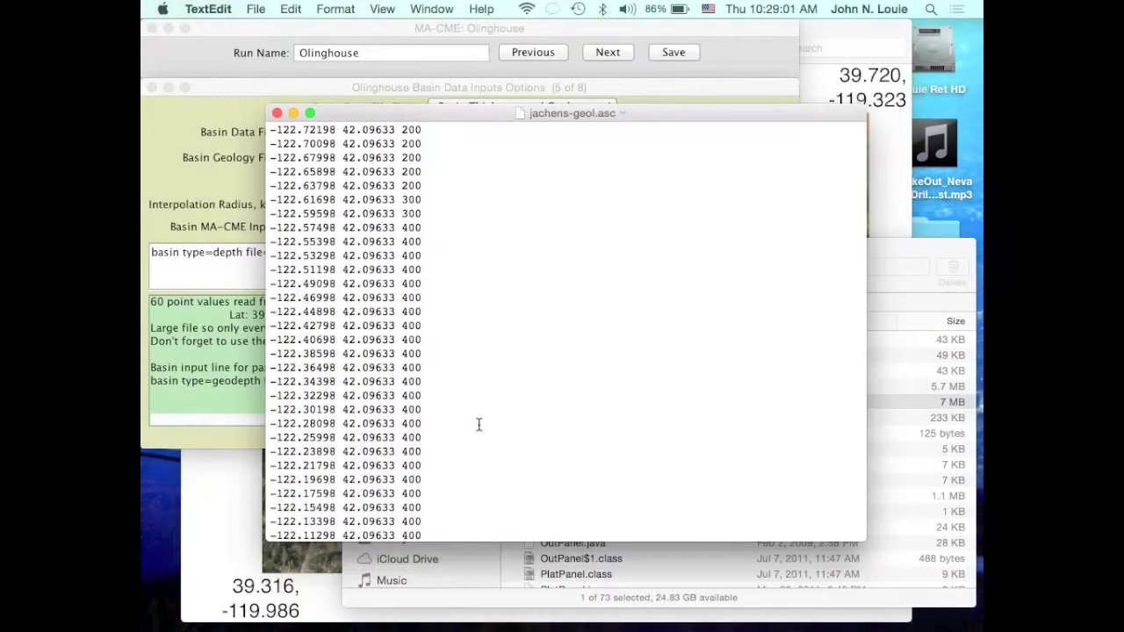
scroll(479, 425, down, 3)
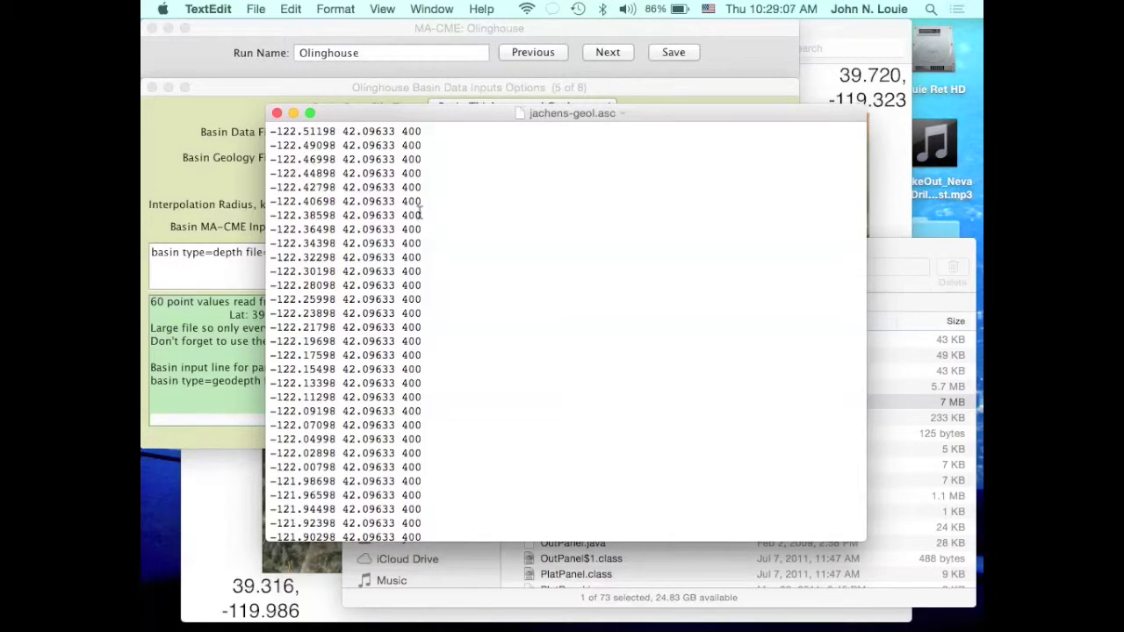
click(277, 113)
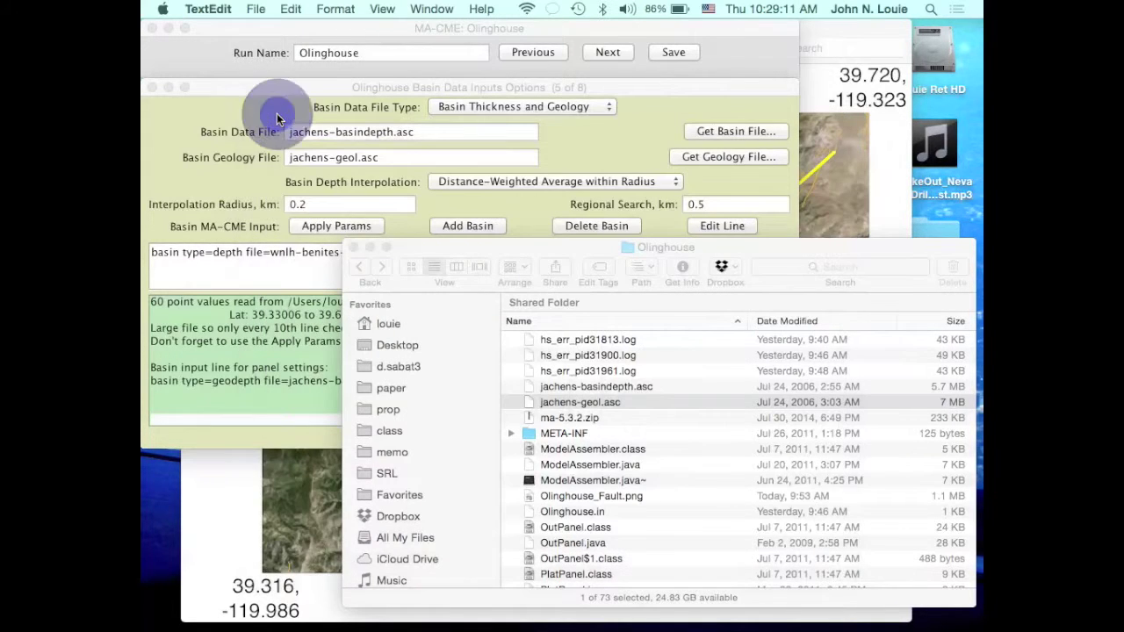
Load jachens-geol.asc from the Olinghouse folder as the basin geology file in MA-CME
click(575, 146)
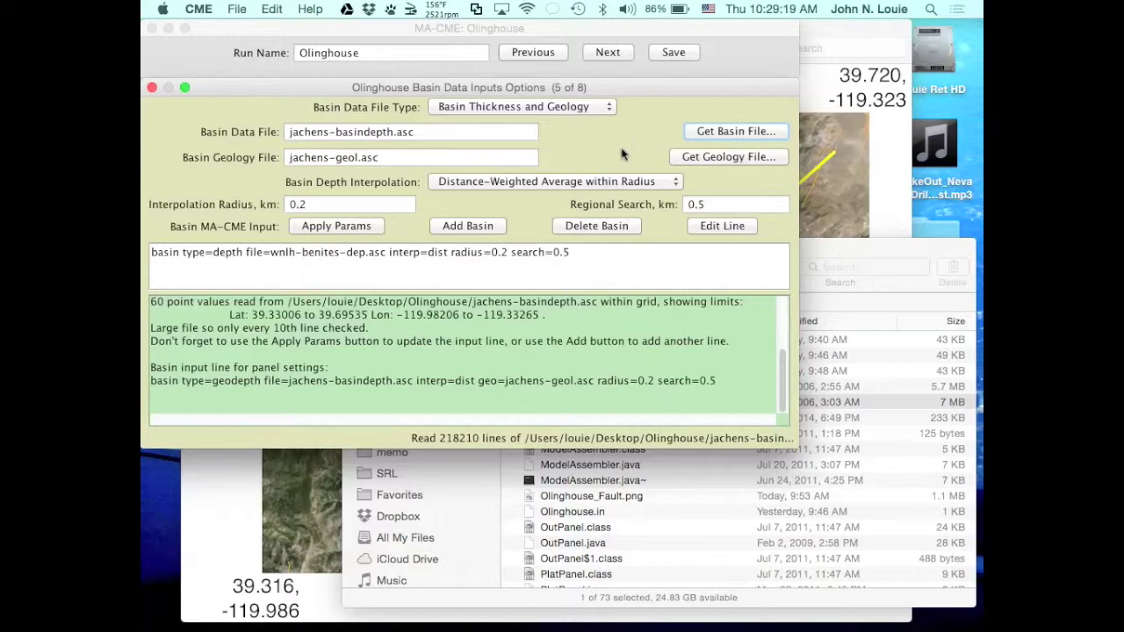
click(715, 158)
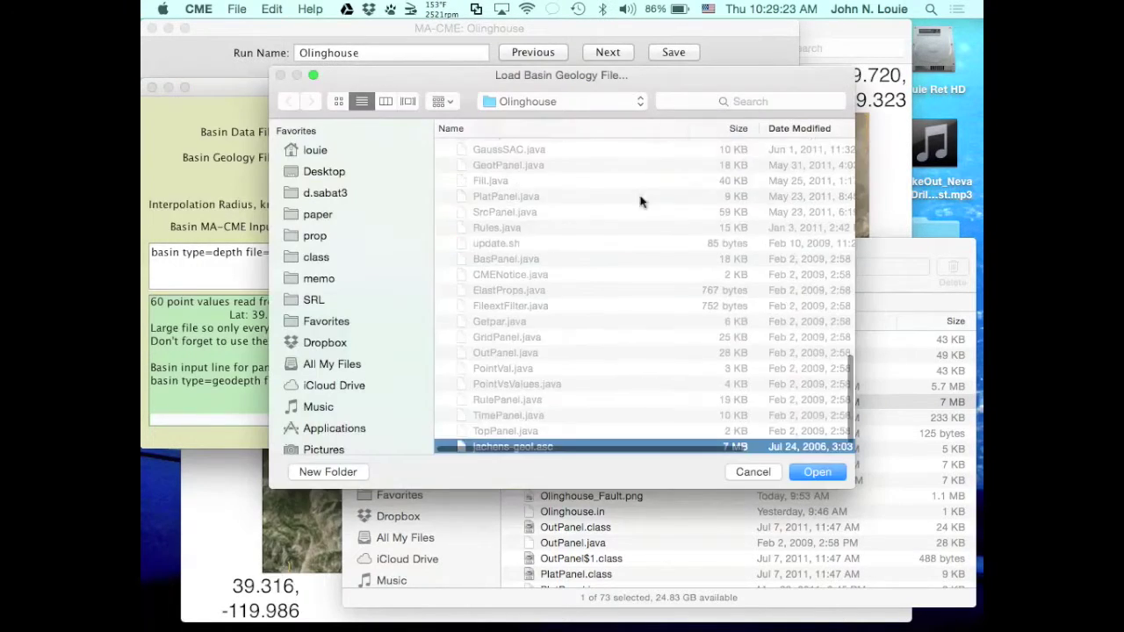
scroll(553, 252, up, 15)
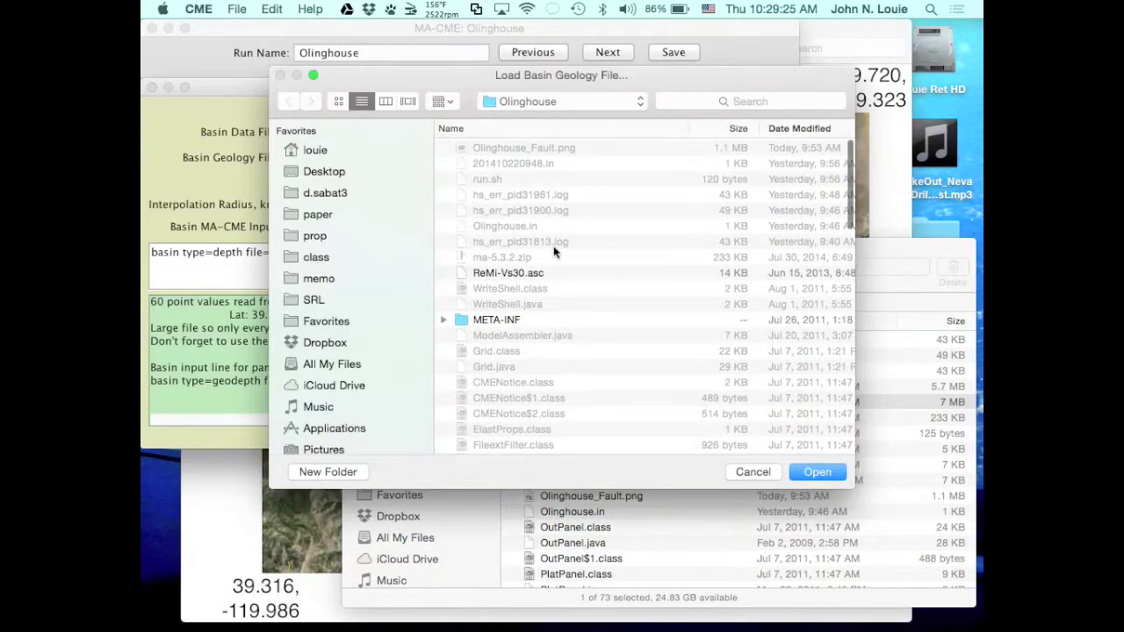
scroll(553, 252, down, 15)
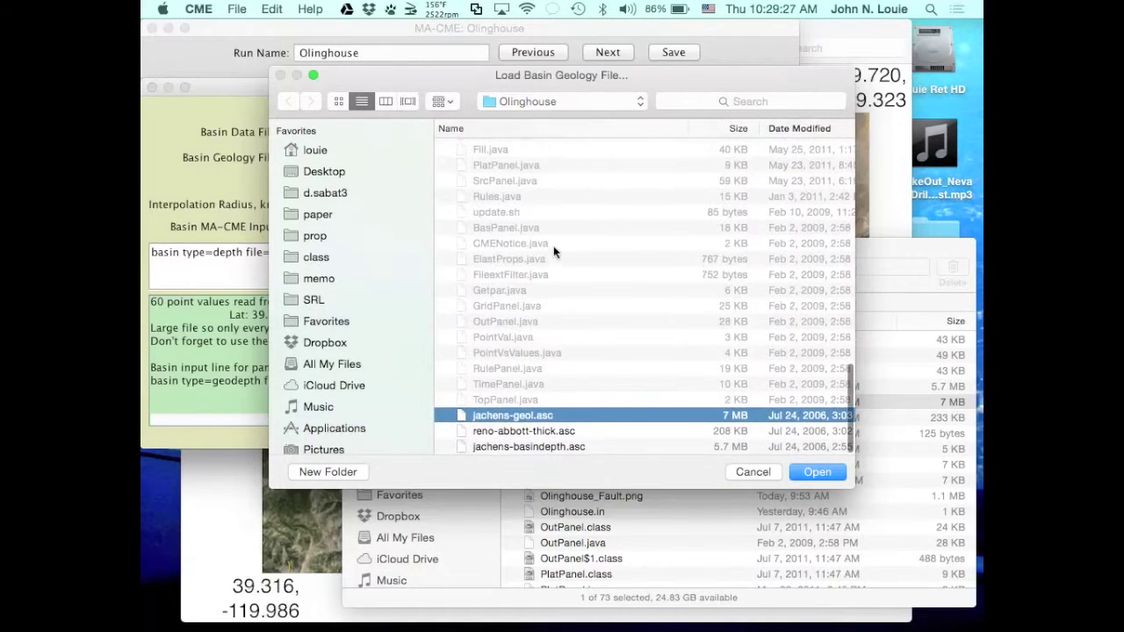
double_click(463, 416)
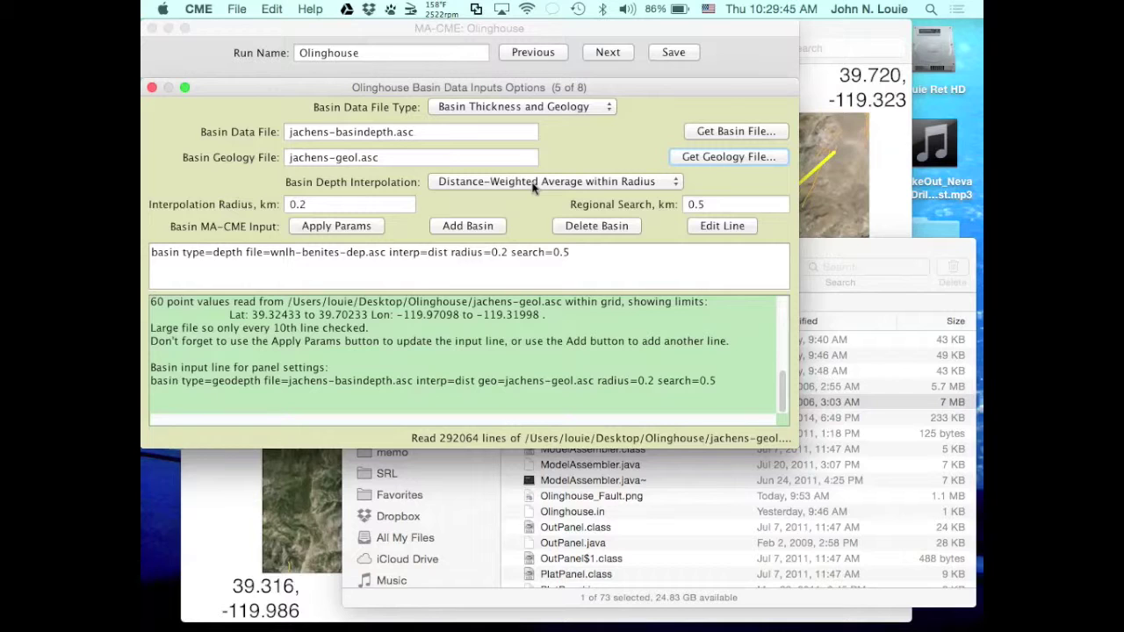
Browse the files of the Olinghouse folder in Finder, and return to MA-CME
click(849, 254)
scroll(782, 425, down, 5)
scroll(783, 420, down, 2)
scroll(783, 420, up, 12)
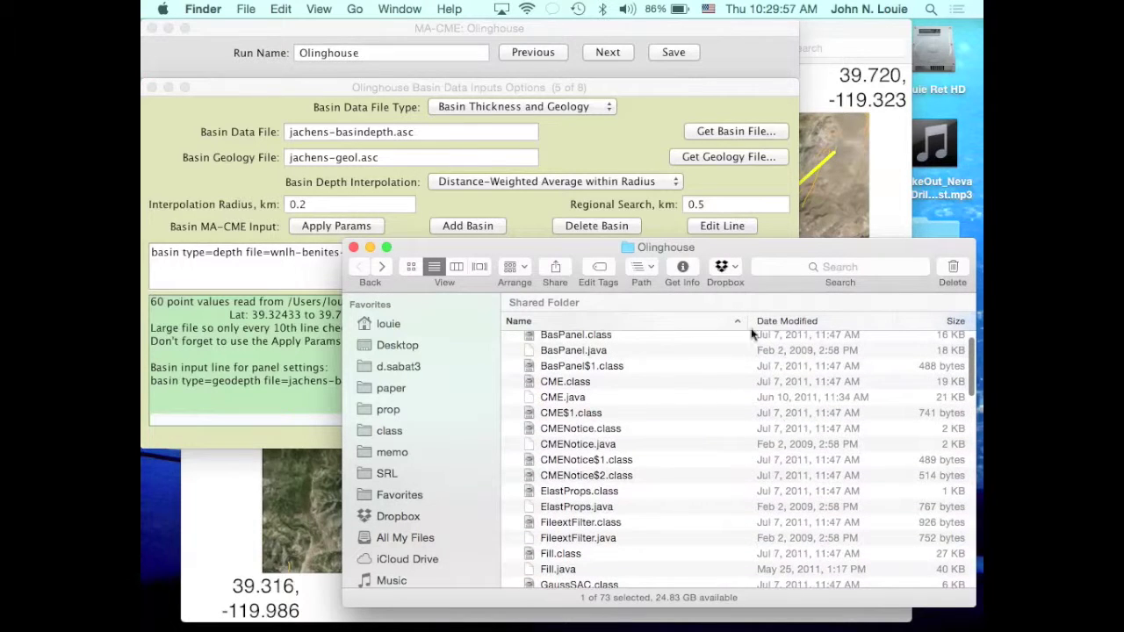
click(721, 29)
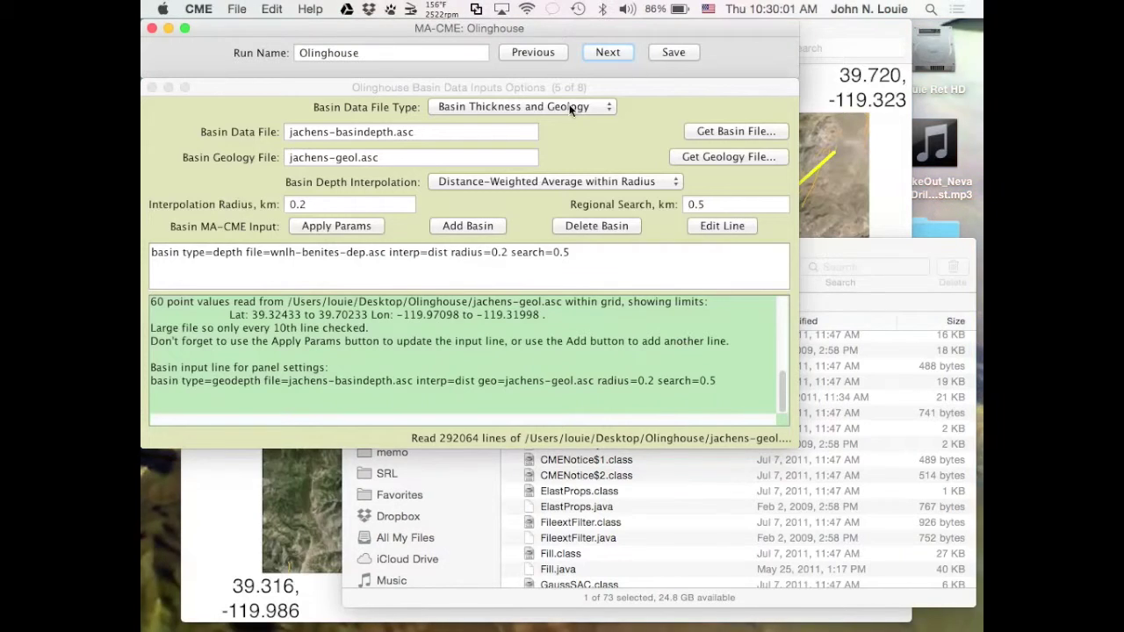
Review the basin depth interpolation choices and keep Distance-Weighted Average within Radius
click(652, 182)
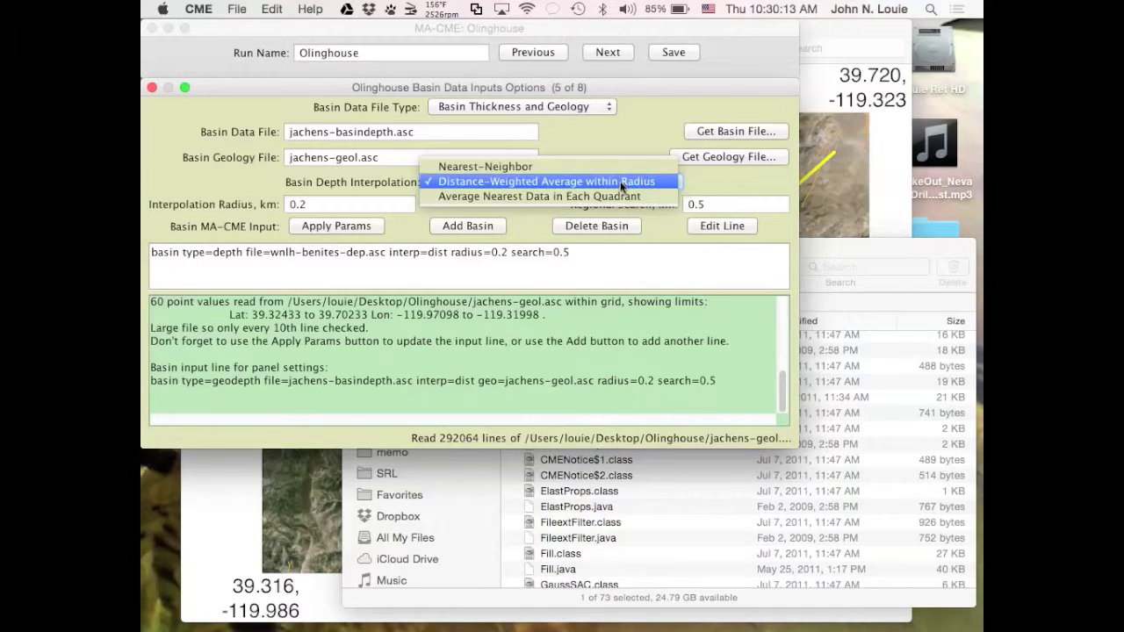
click(619, 181)
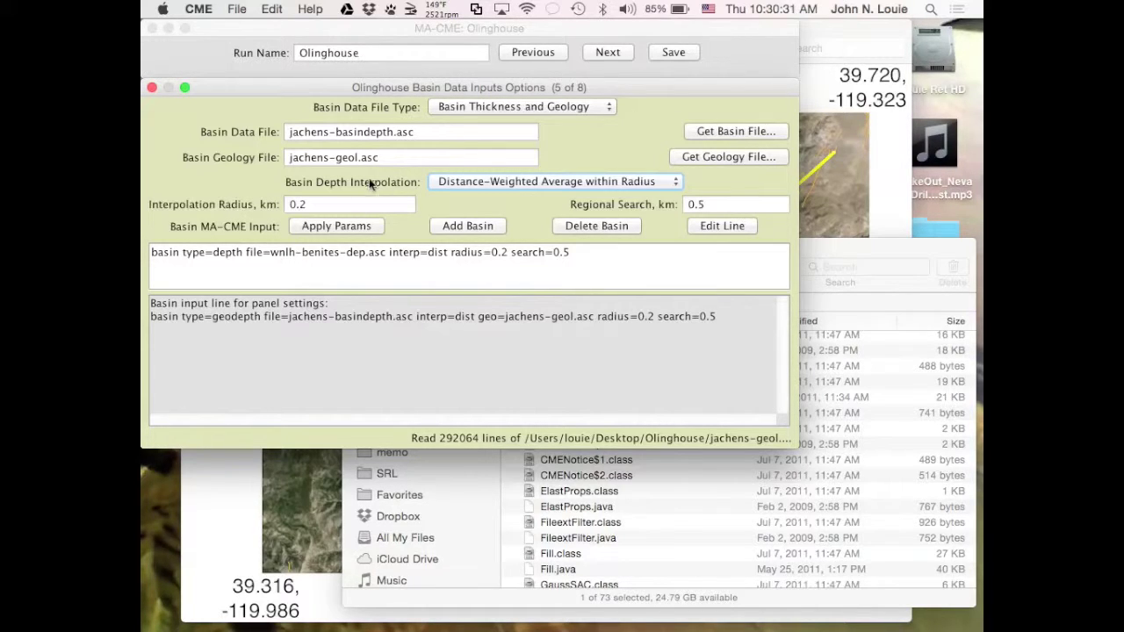
click(492, 183)
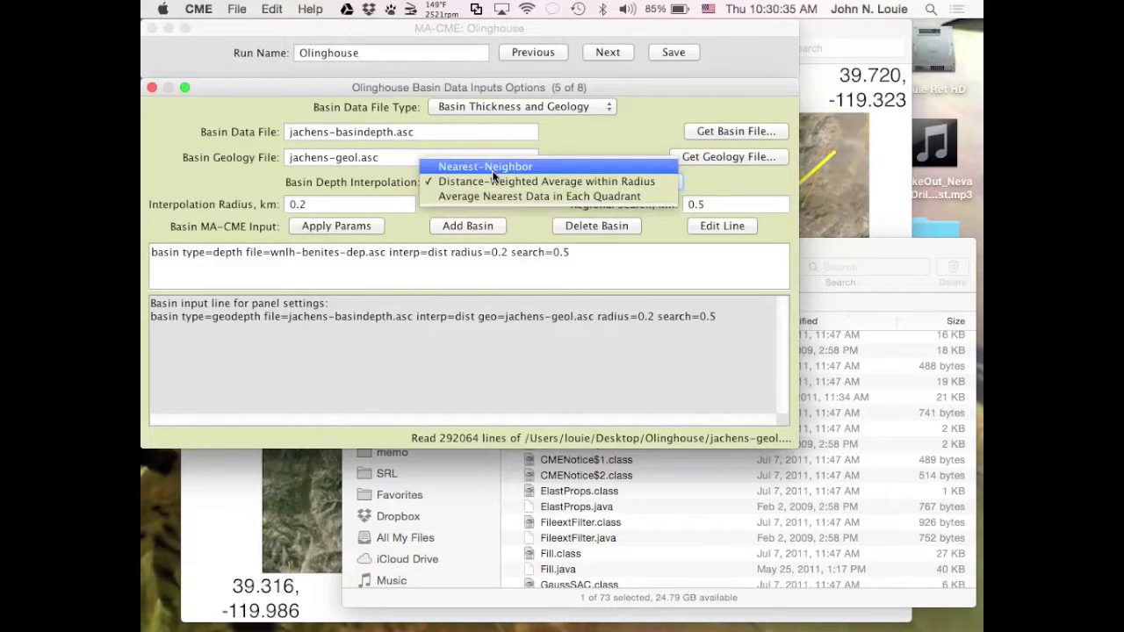
click(374, 183)
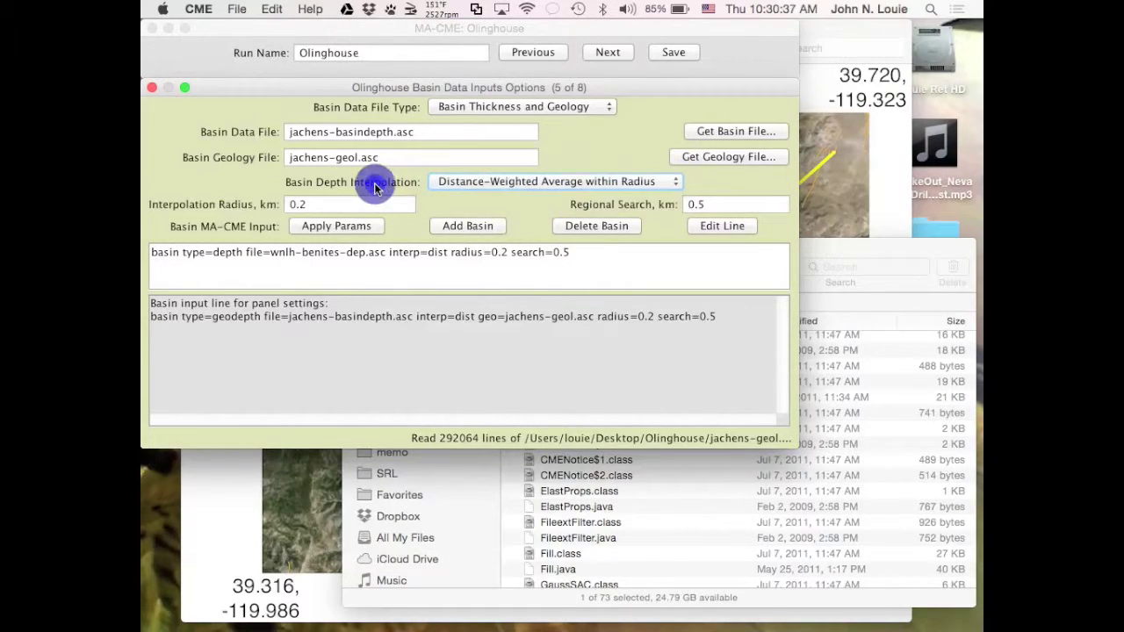
Set the interpolation radius to 5 km and the regional search to 20 km, and apply the parameters to the basin input line
double_click(300, 205)
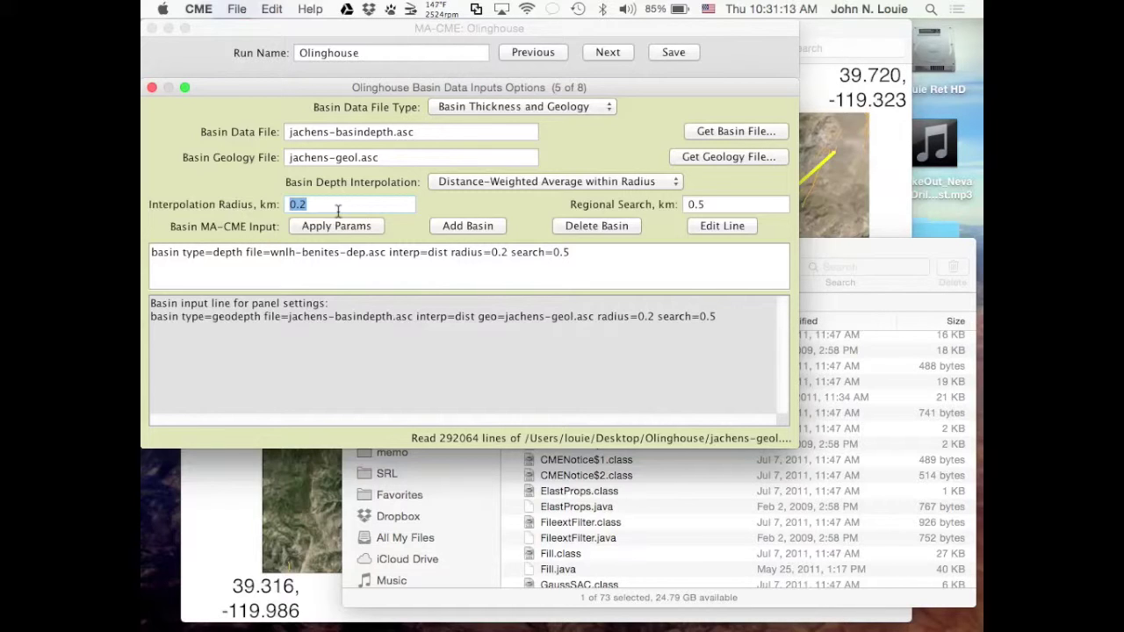
text(5)
key(Tab)
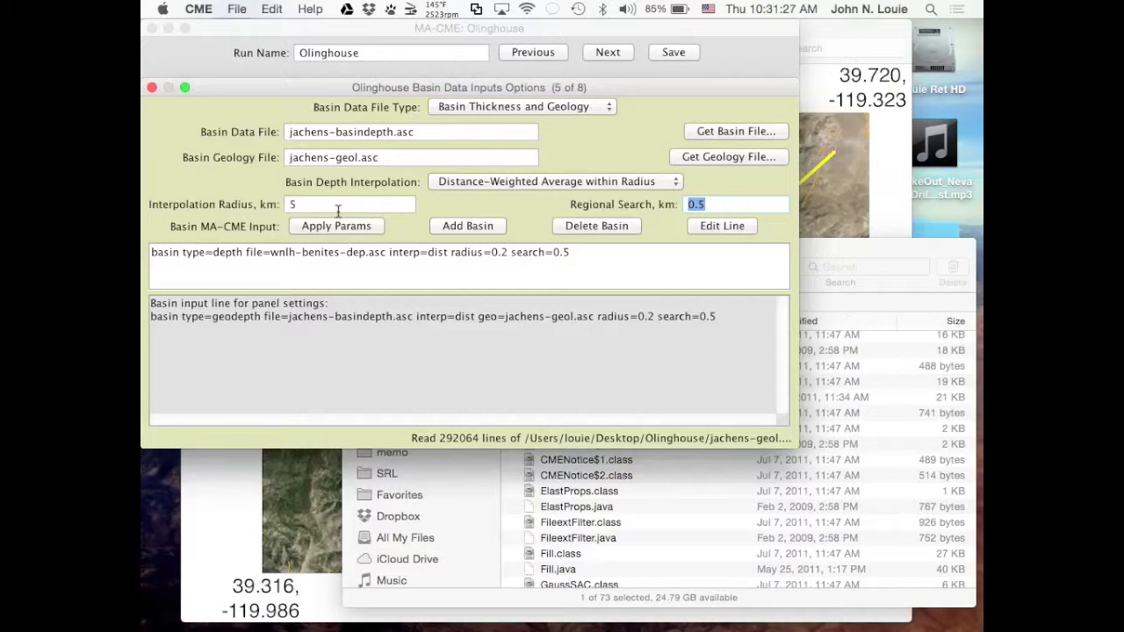
text(20)
click(347, 226)
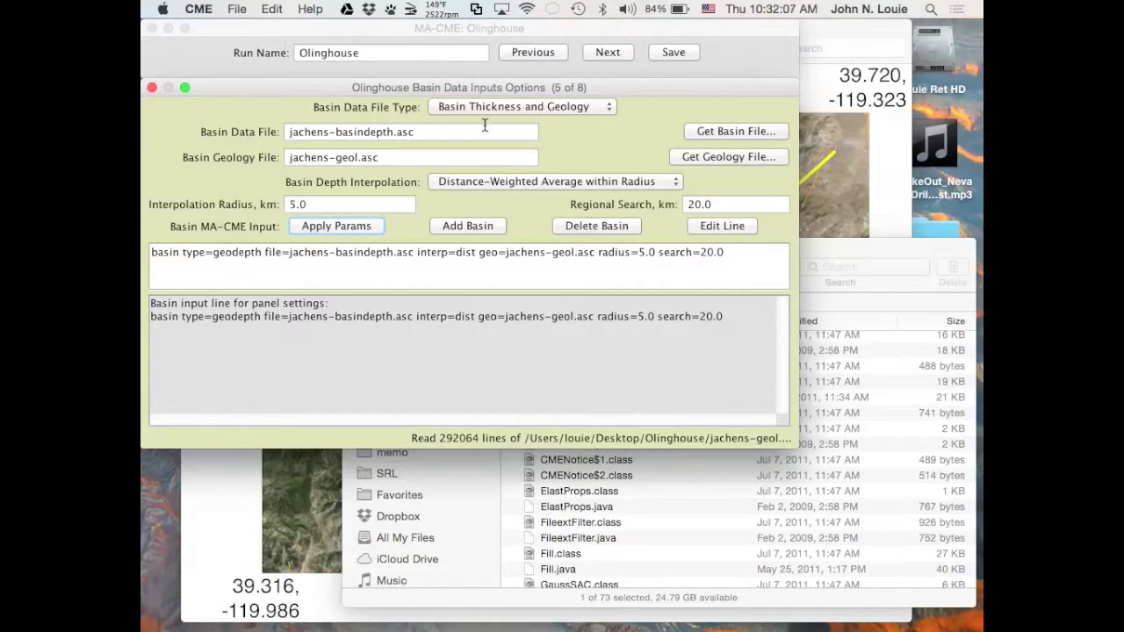
Set the basin data file type to Basin Thickness Data and load reno-abbott-thick.asc as the basin data file
click(575, 106)
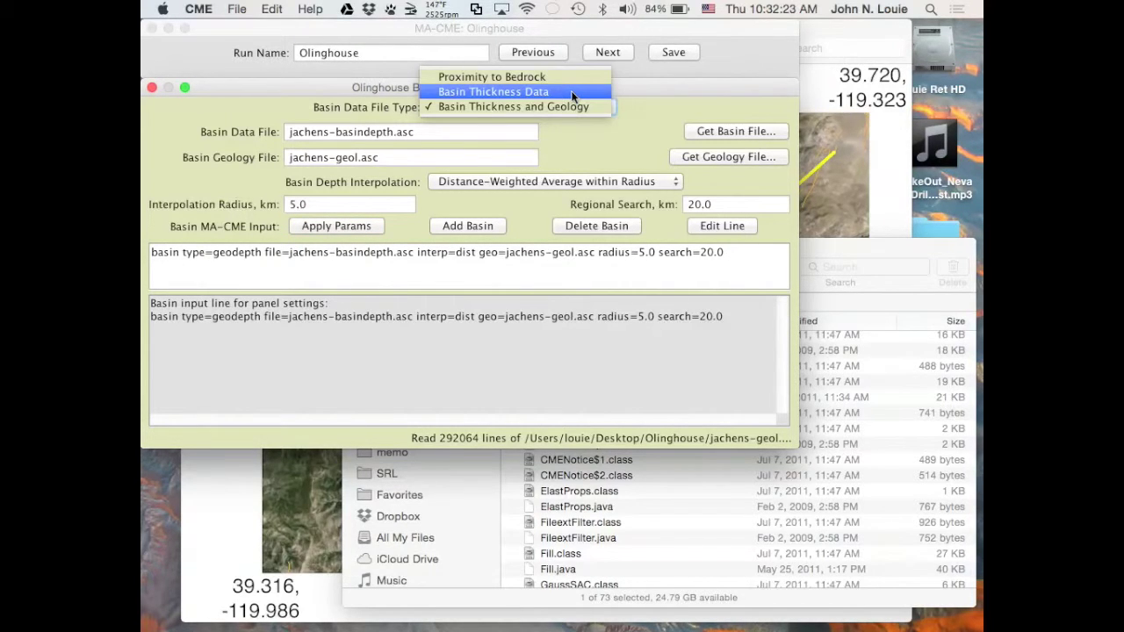
click(573, 92)
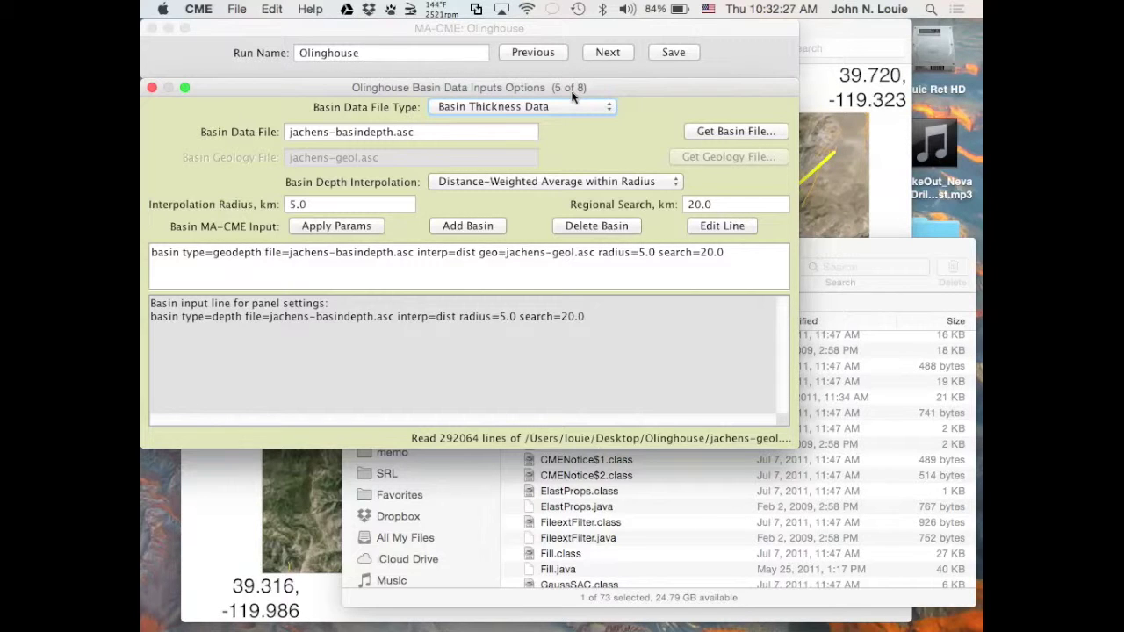
click(707, 129)
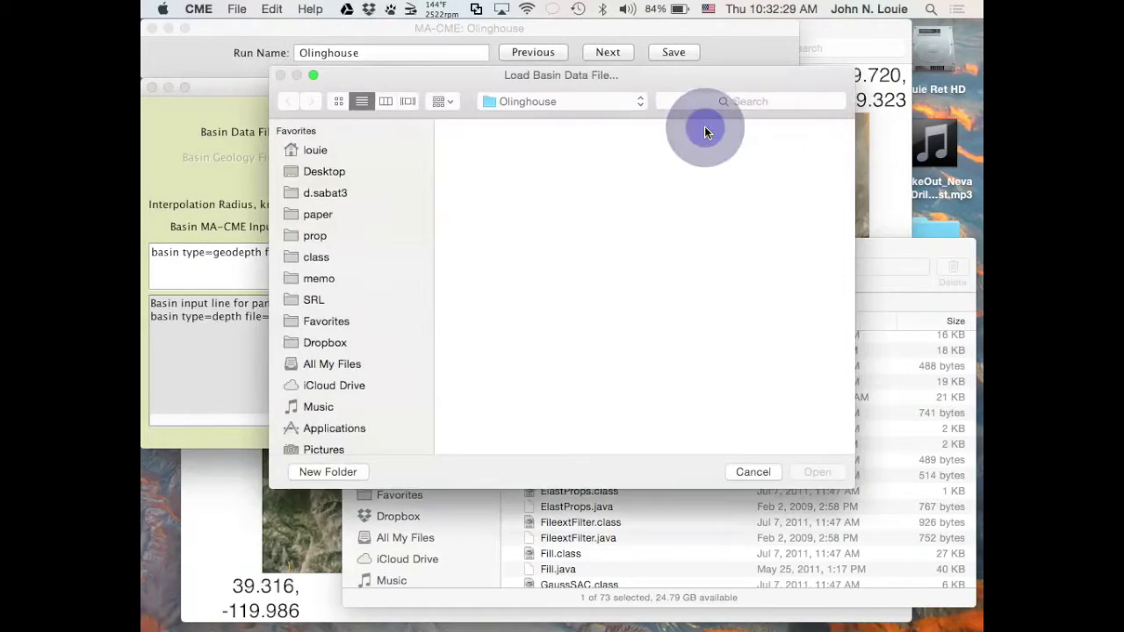
scroll(556, 364, up, 10)
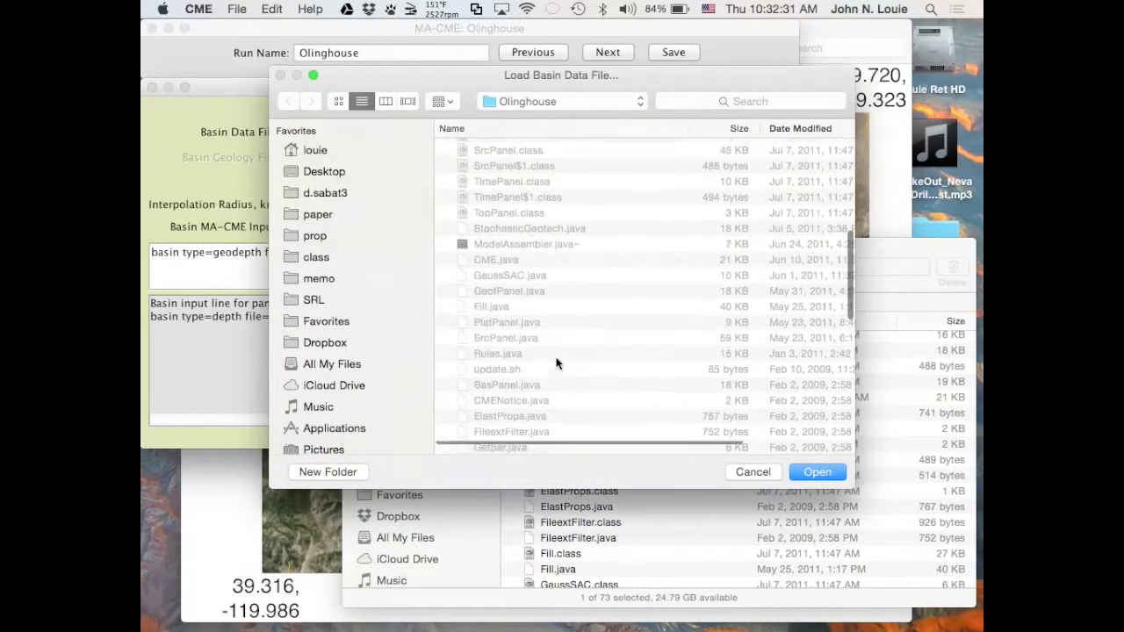
scroll(557, 364, down, 5)
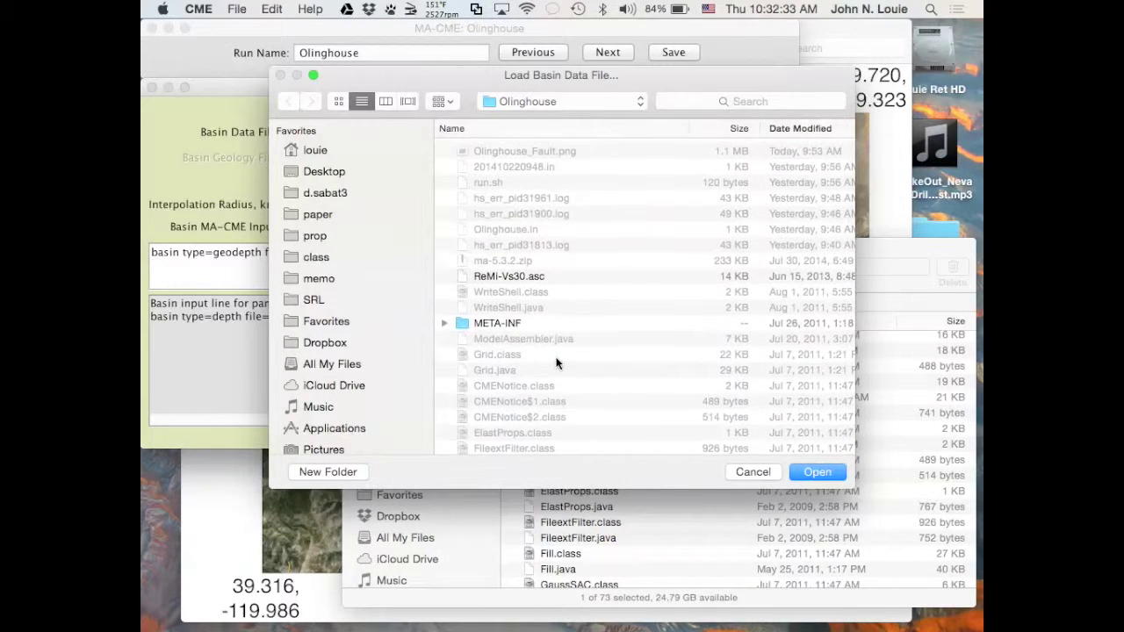
scroll(557, 364, down, 15)
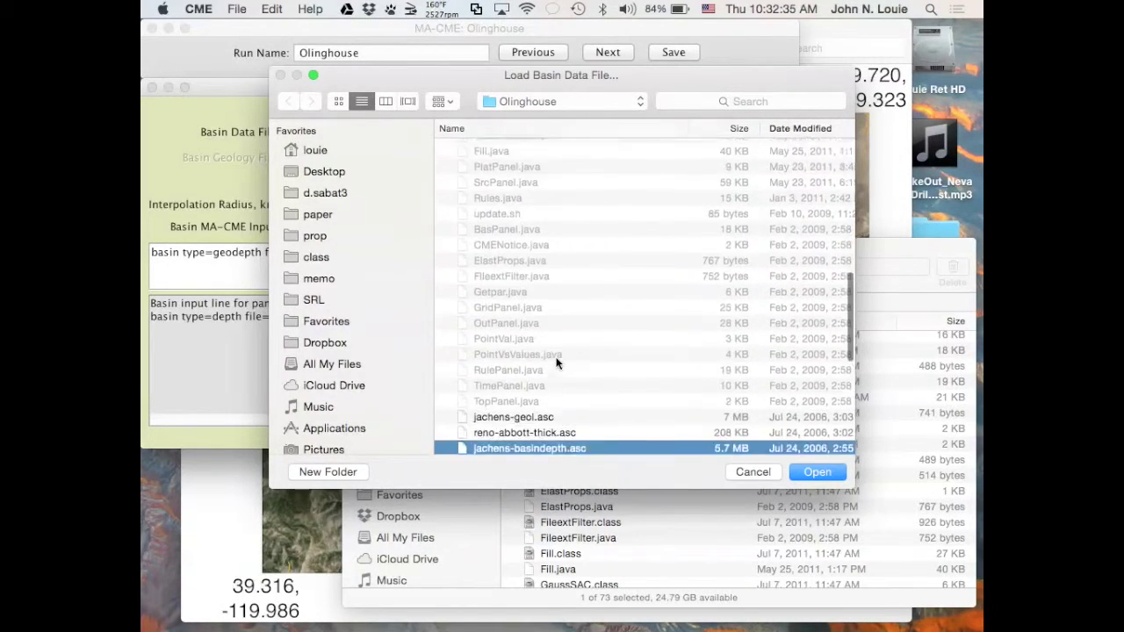
double_click(461, 432)
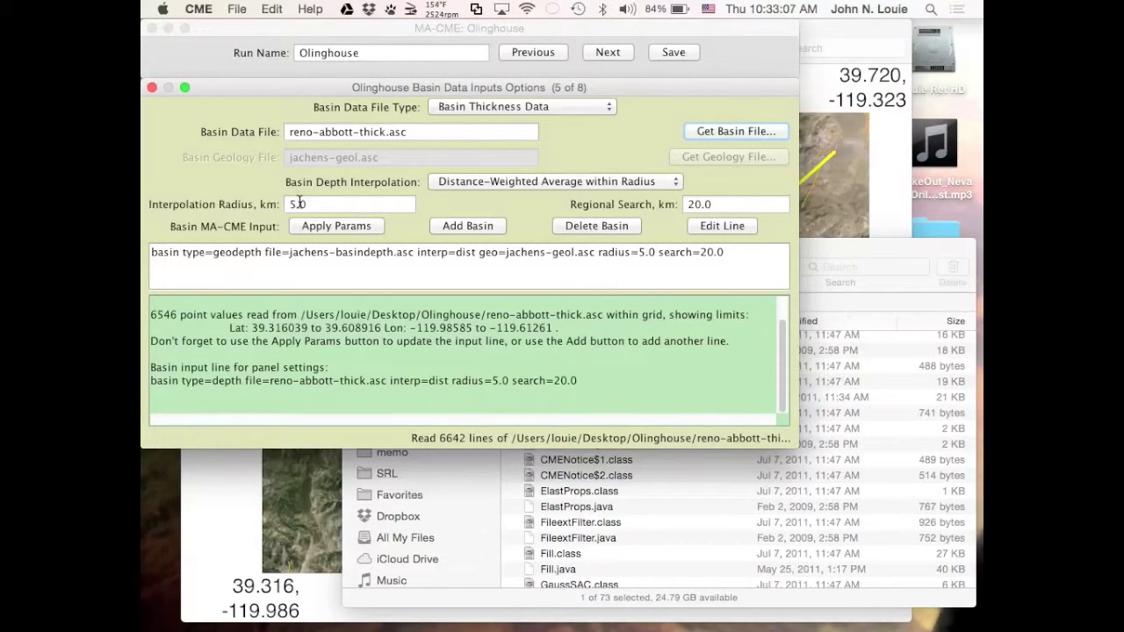
Set the interpolation radius to 2 km and the regional search to 5 km, keeping Distance-Weighted Average within Radius
double_click(298, 204)
text(2)
click(551, 180)
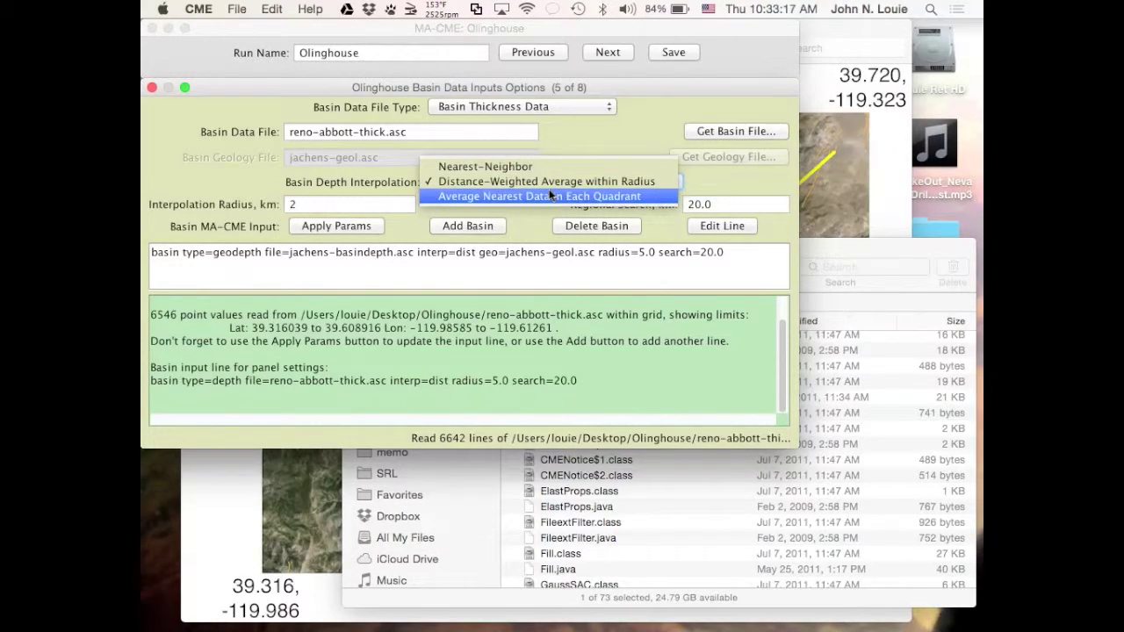
click(602, 181)
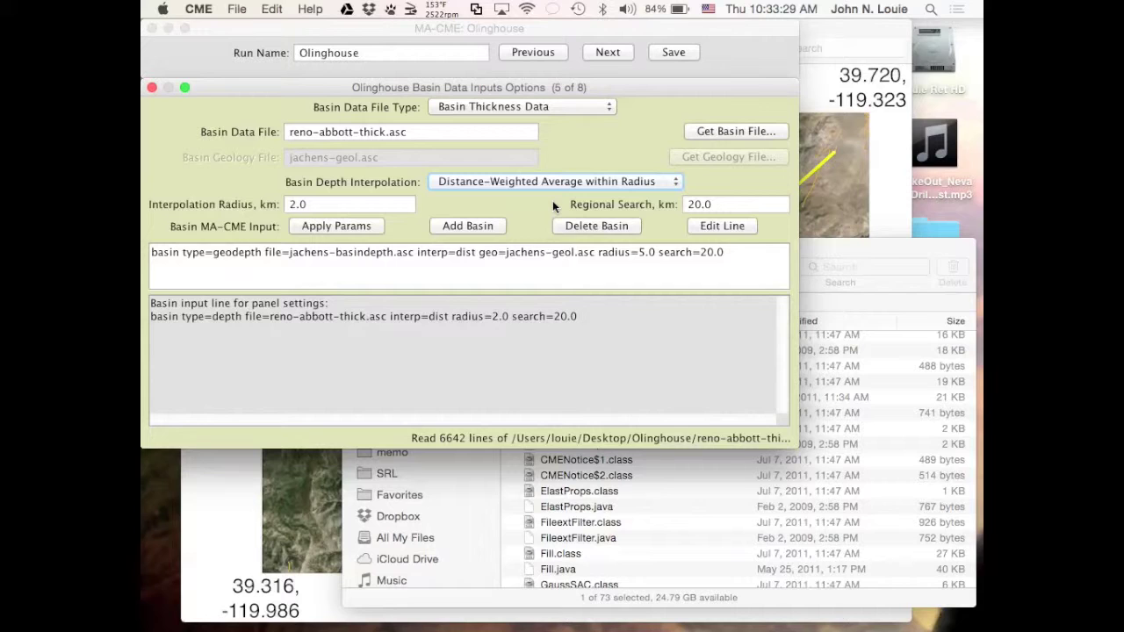
double_click(698, 205)
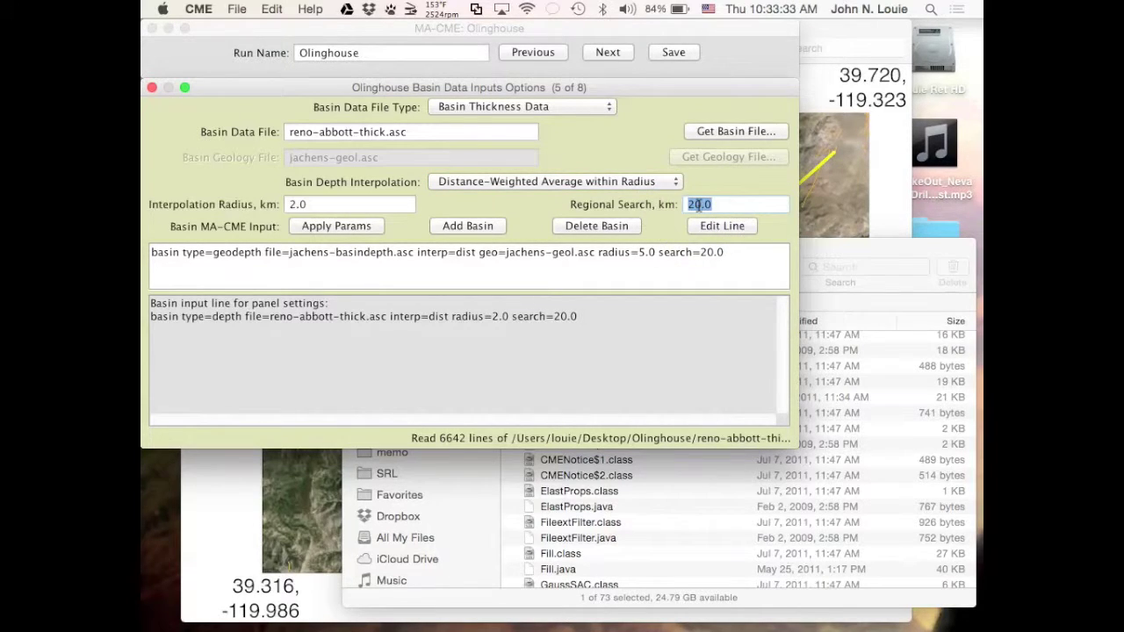
text(2)
double_click(691, 205)
text(5)
key(Tab)
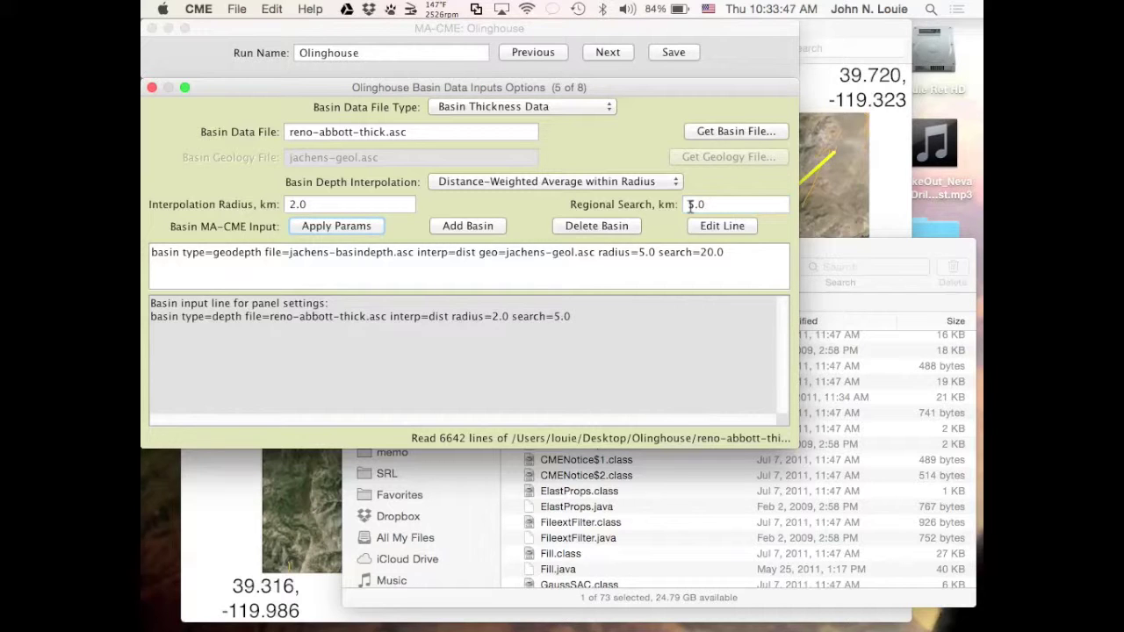
Check the Olinghouse_Fault.png map in Preview, and add the reno-abbott-thick.asc settings as a second basin input line in MA-CME
click(883, 198)
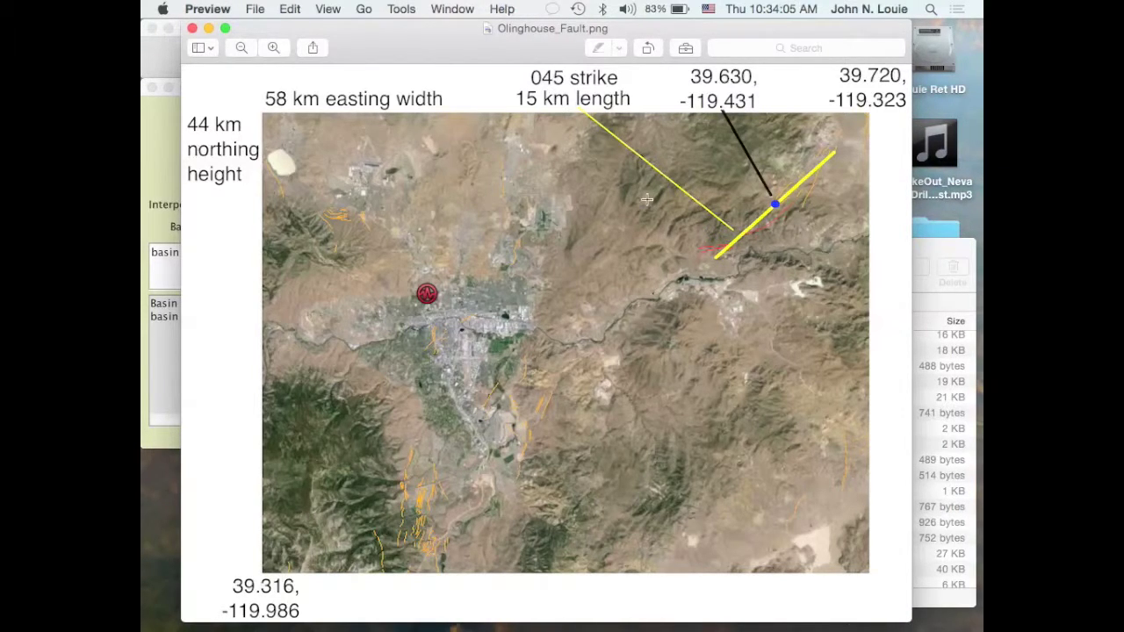
click(155, 159)
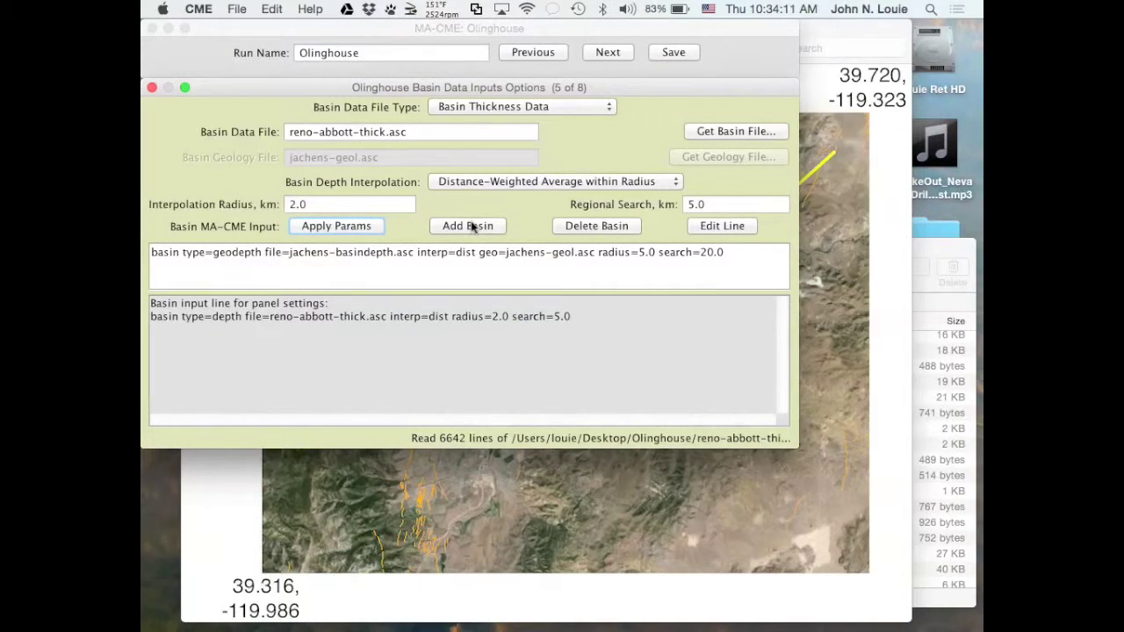
click(471, 226)
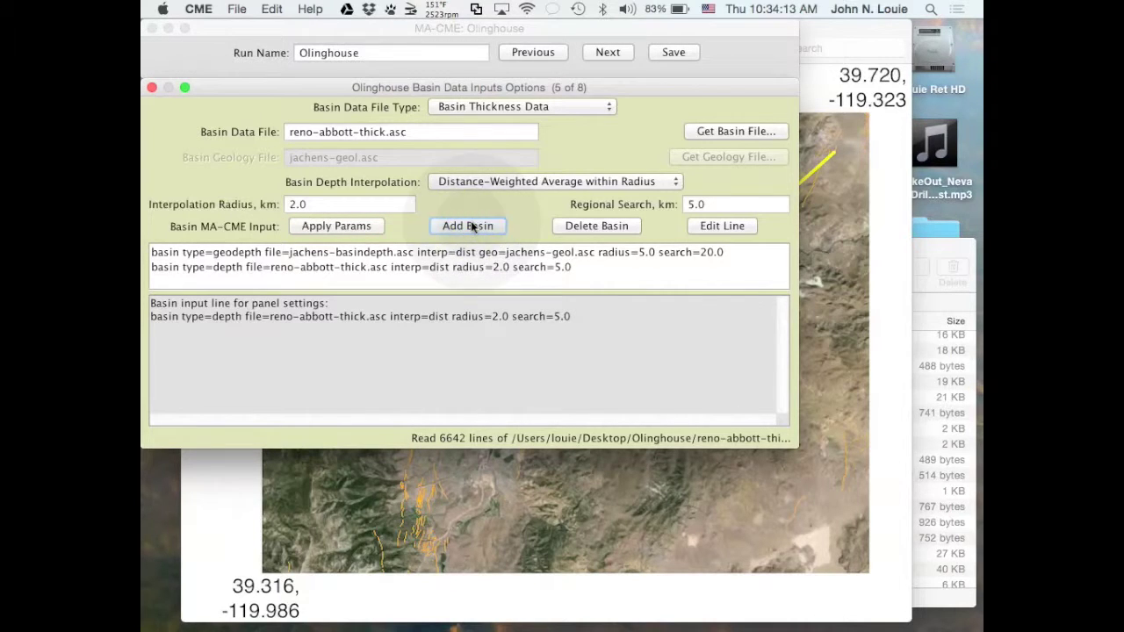
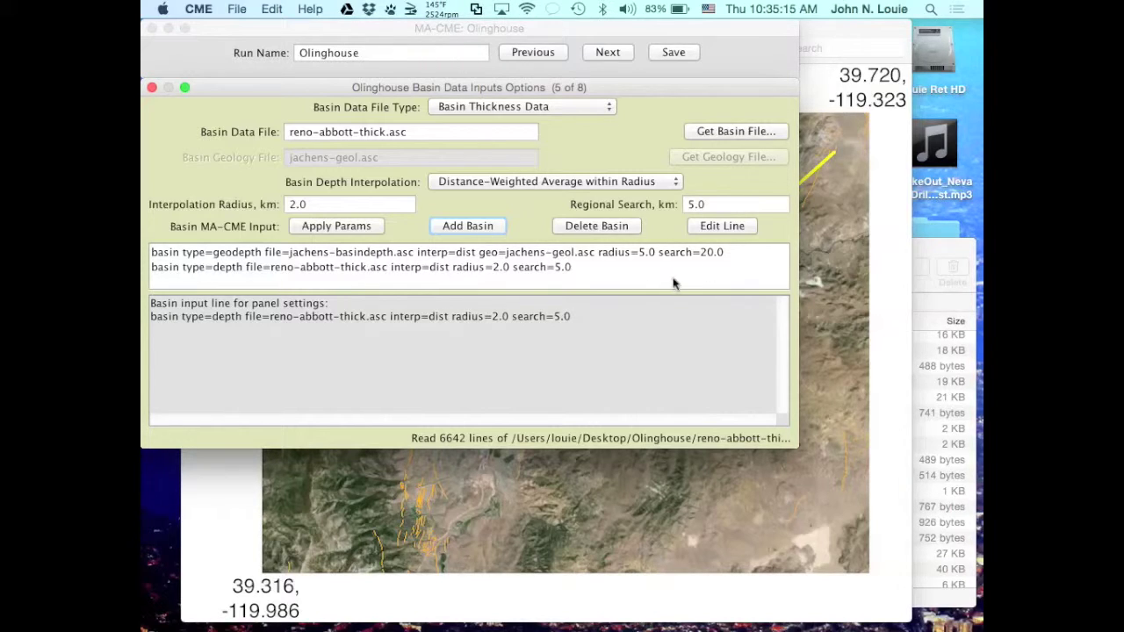
Examine the Reno urban area and the surrounding model area on the Olinghouse_Fault.png map in Preview, and return to MA-CME
click(804, 319)
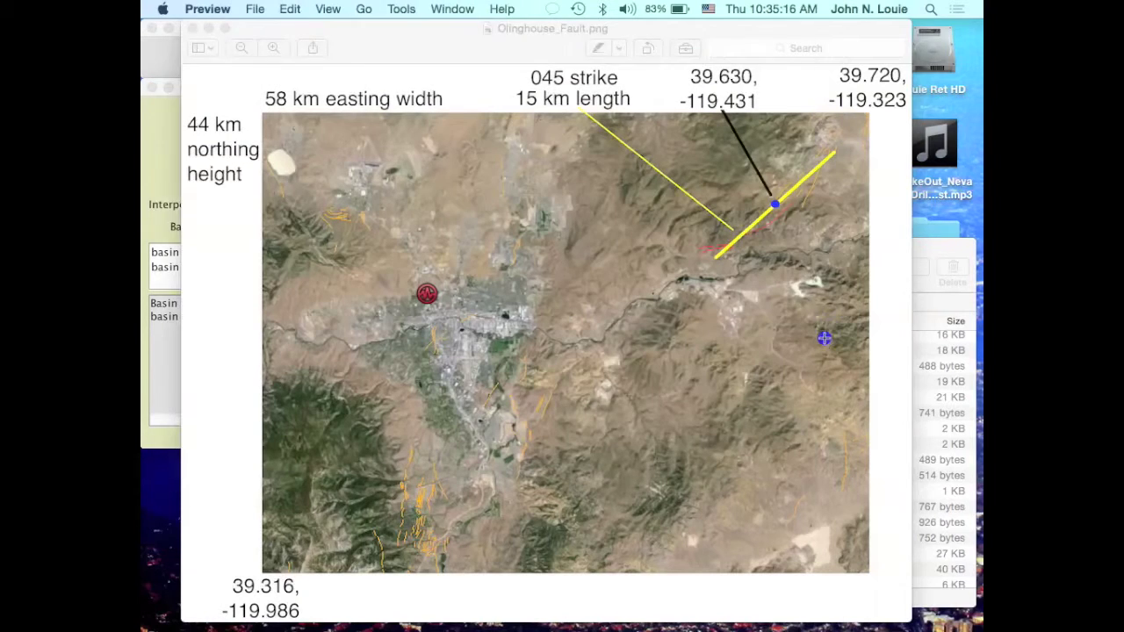
click(456, 347)
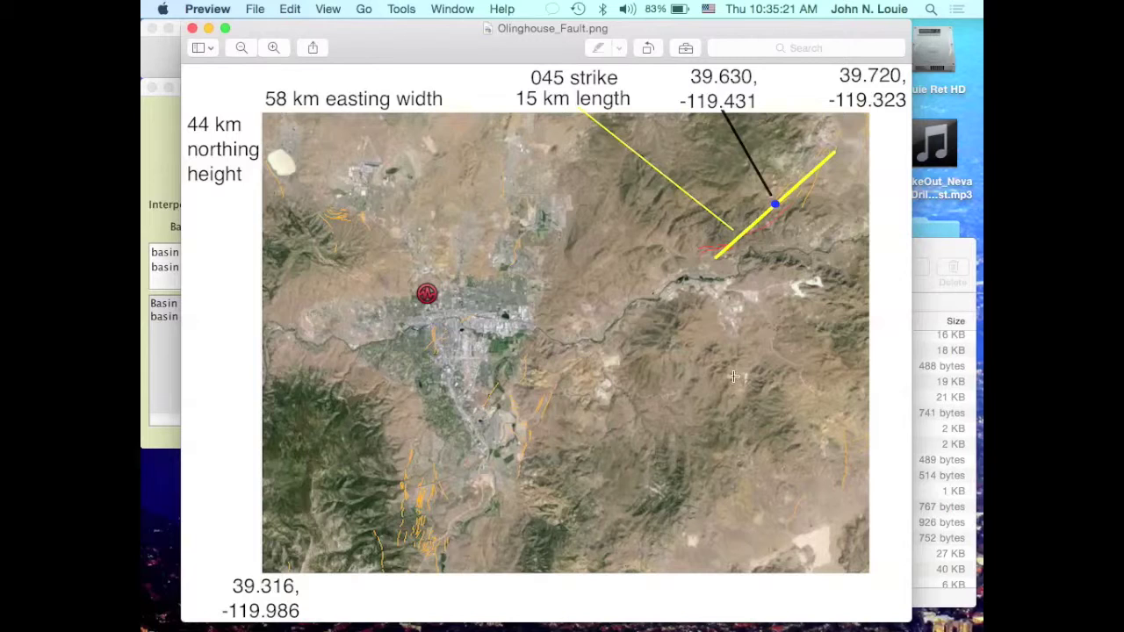
click(806, 323)
click(302, 526)
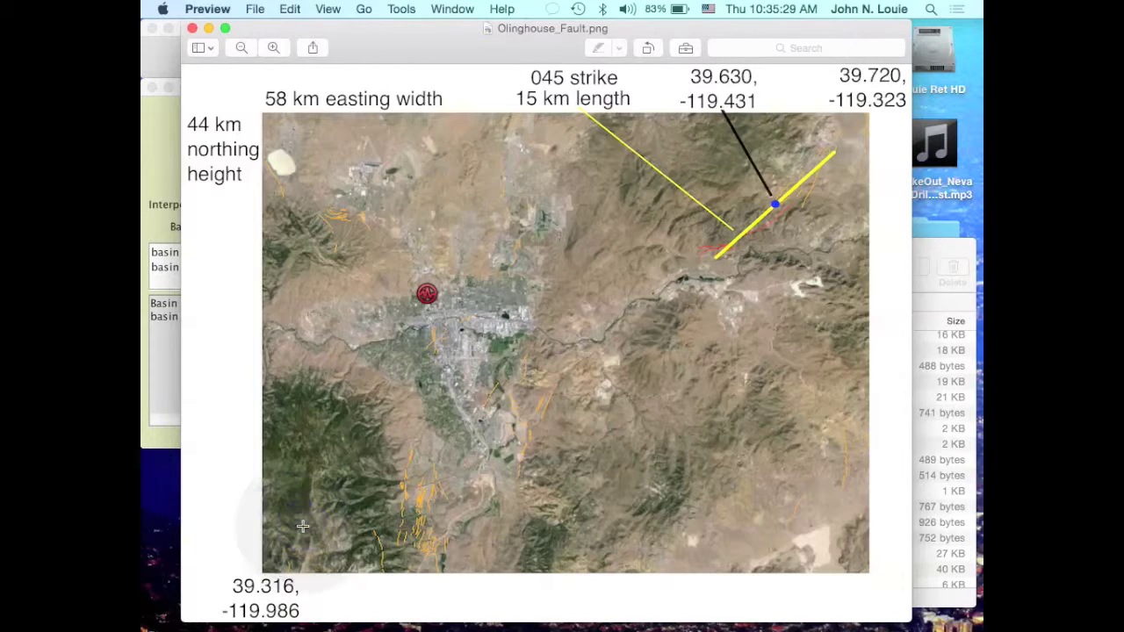
click(149, 180)
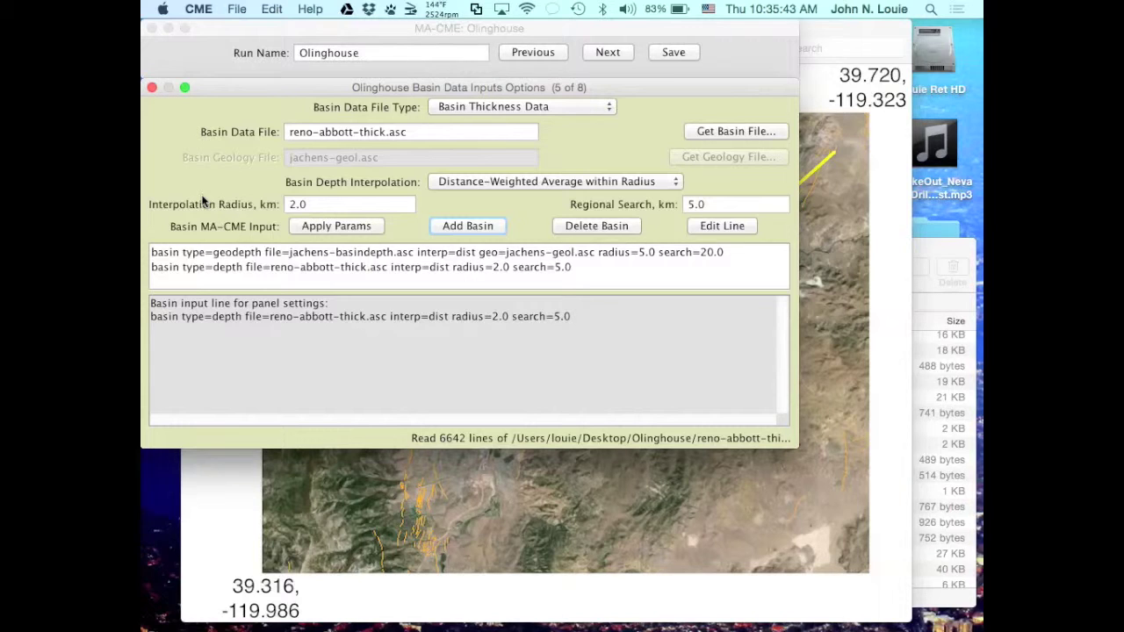
Save the MA-CME input file as Olinghouse.in in the Olinghouse folder, replacing the existing file
click(673, 52)
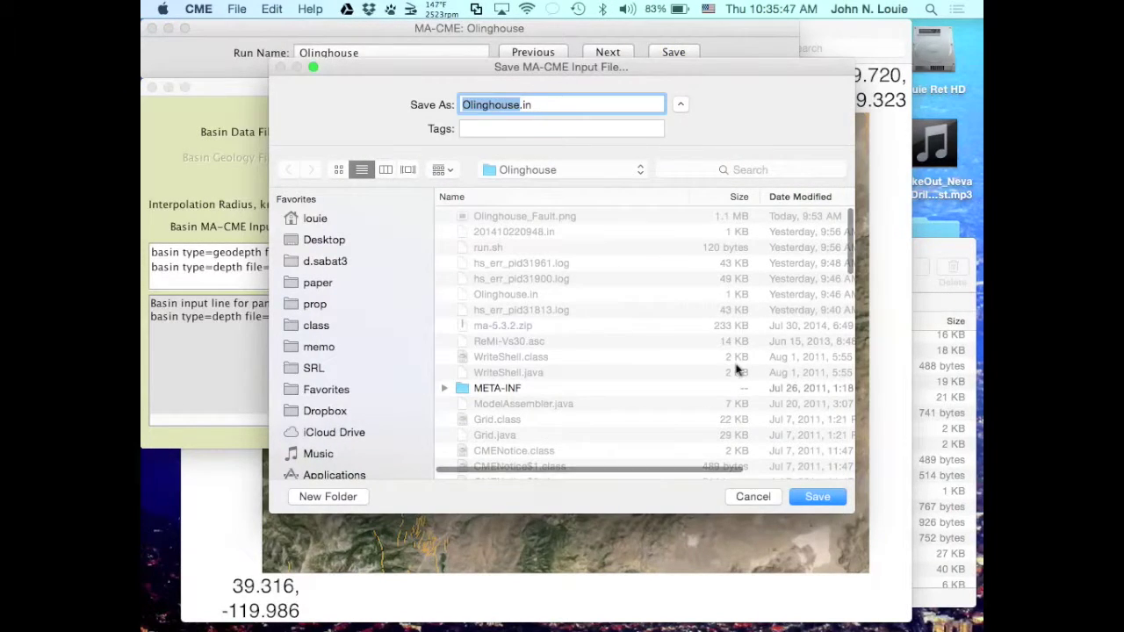
click(810, 498)
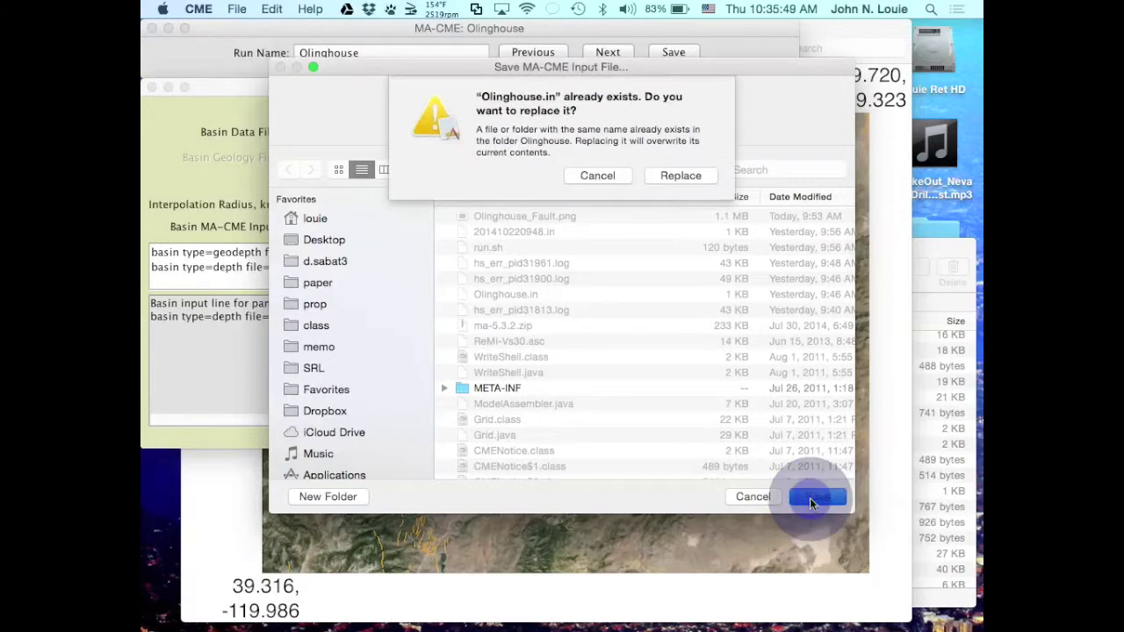
click(687, 178)
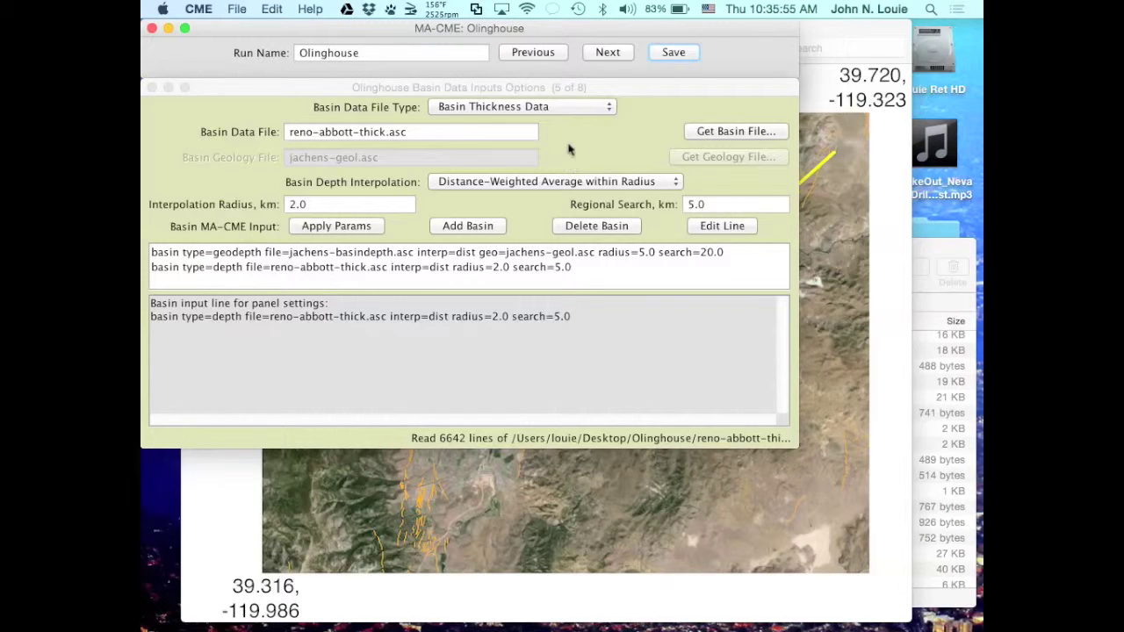
Proceed to the geotechnical inputs options, load ReMi-Vs30.asc as the geotechnical data file, and keep the noise type at None
click(604, 52)
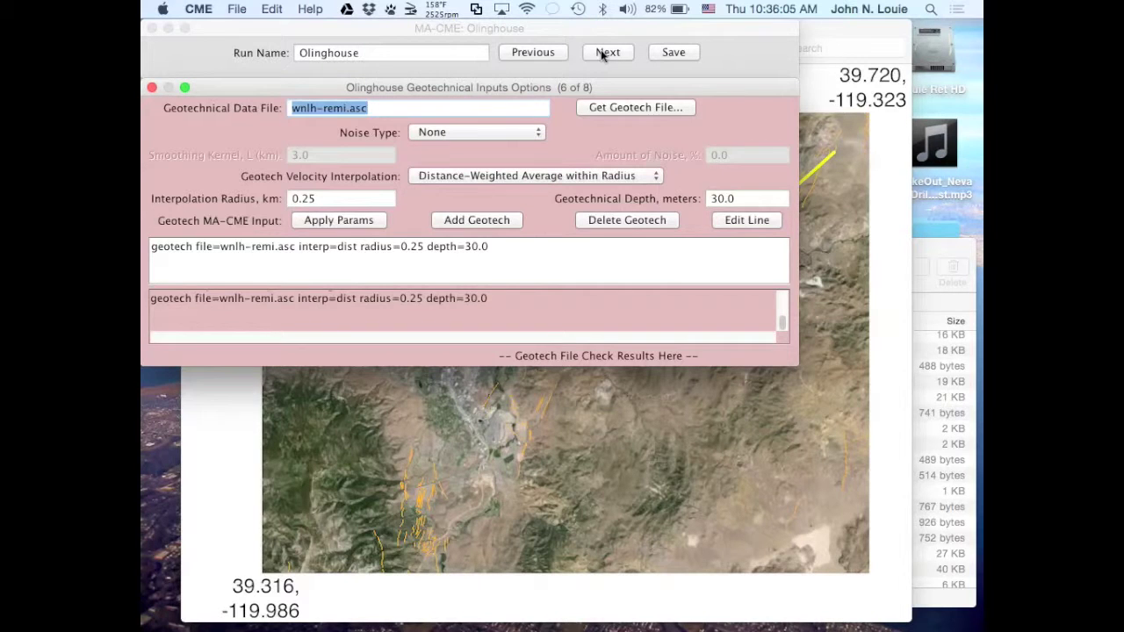
click(614, 108)
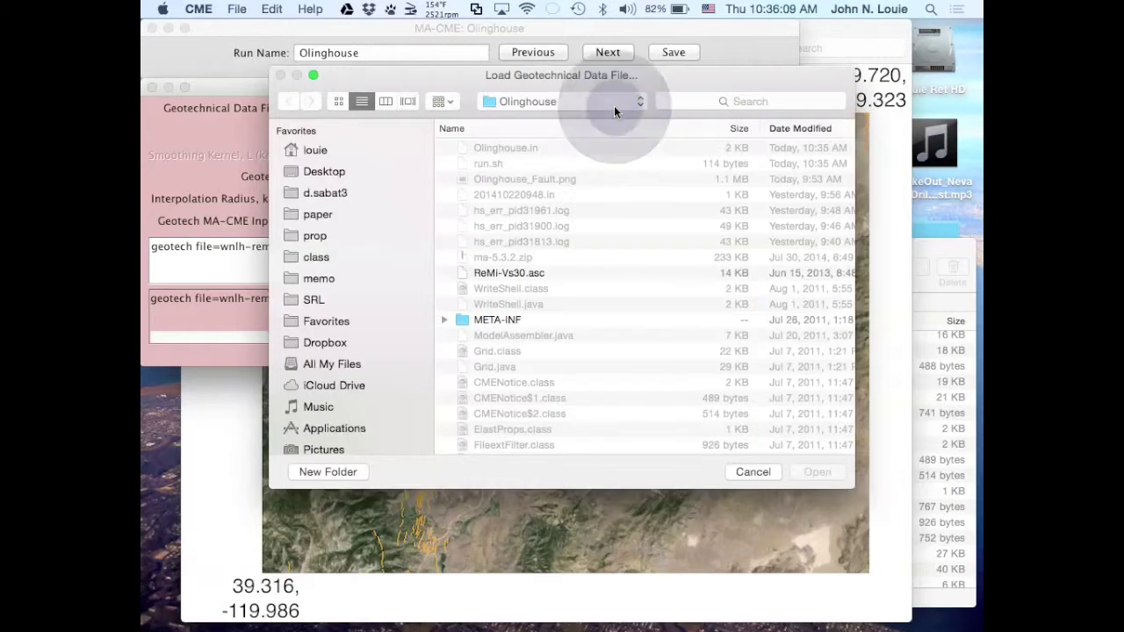
double_click(510, 275)
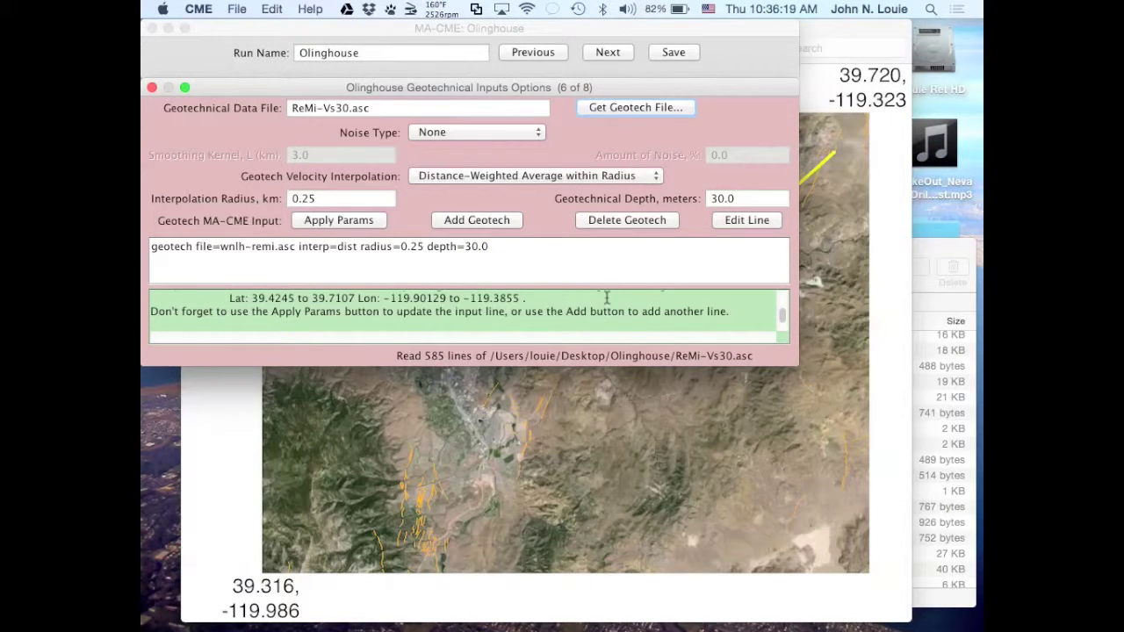
scroll(605, 311, up, 4)
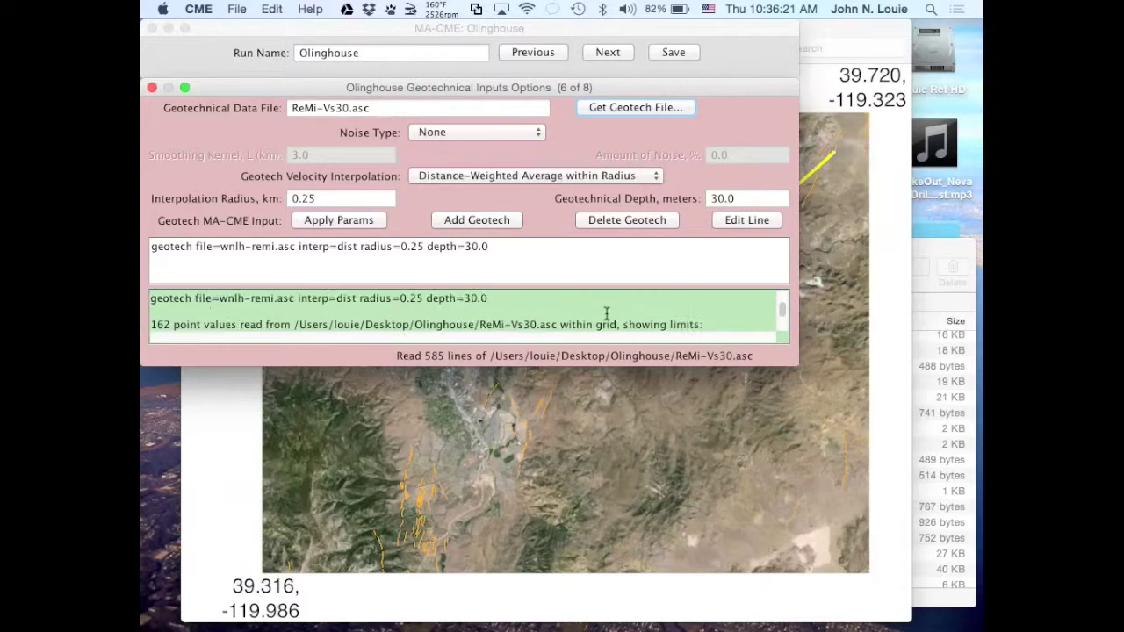
scroll(605, 313, down, 2)
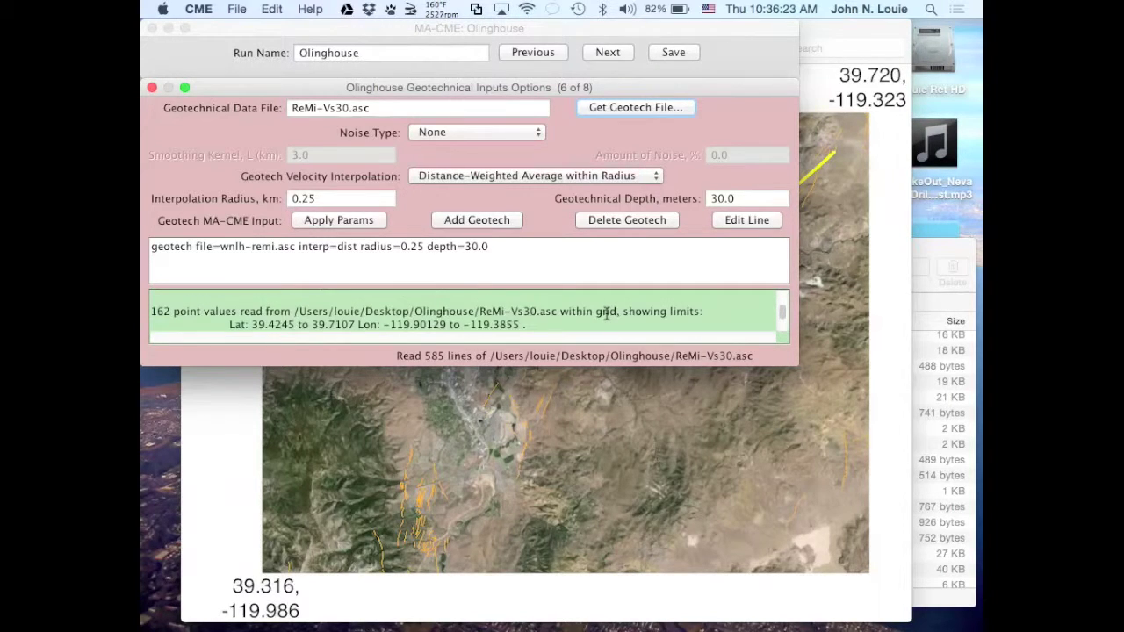
scroll(606, 314, down, 1)
scroll(606, 313, up, 1)
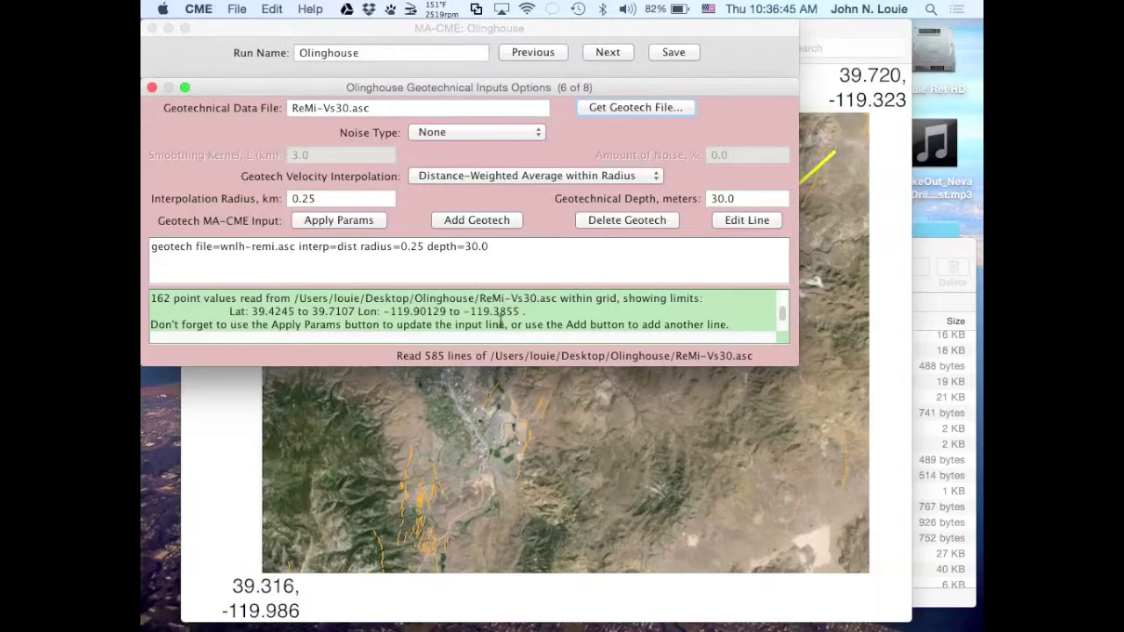
click(528, 134)
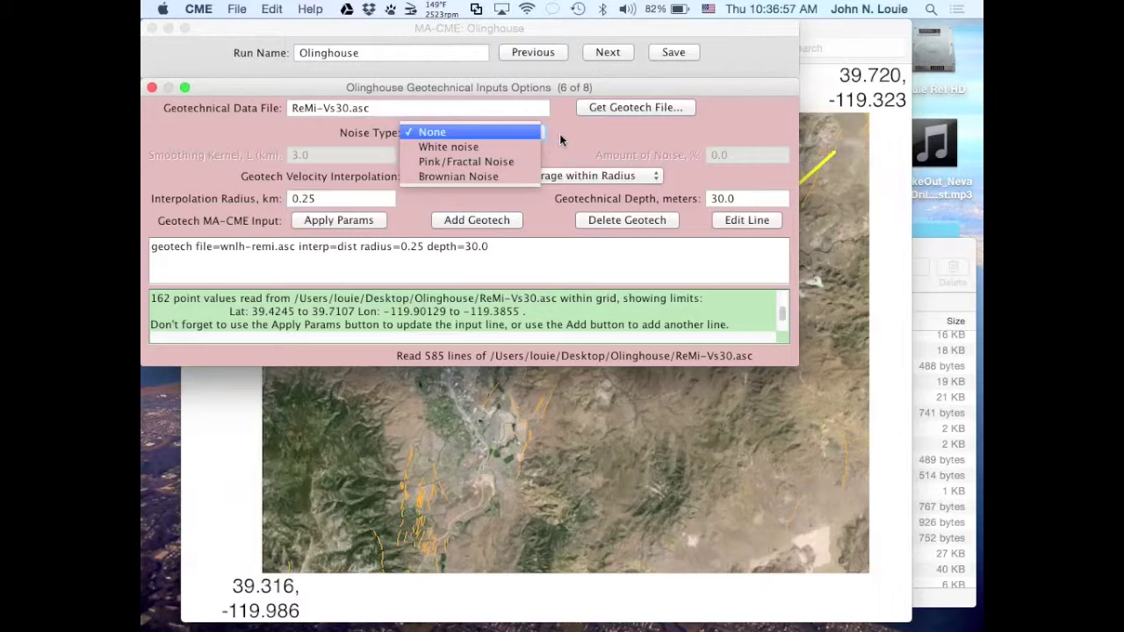
click(562, 137)
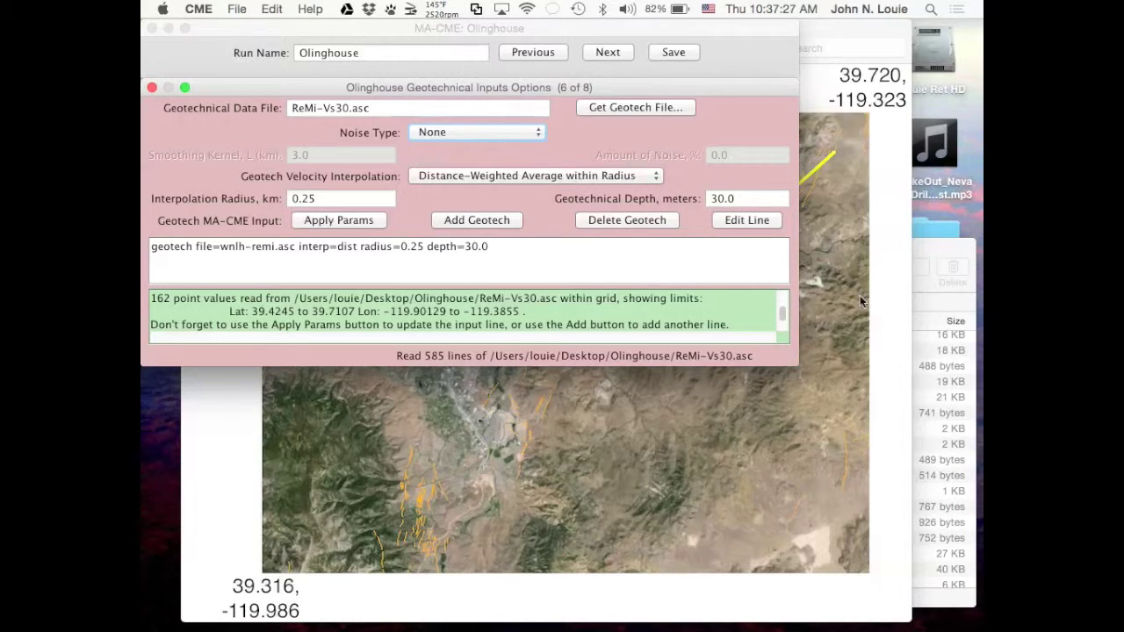
Switch to Finder and open ReMi-Vs30.asc from the Olinghouse folder in TextEdit
click(942, 256)
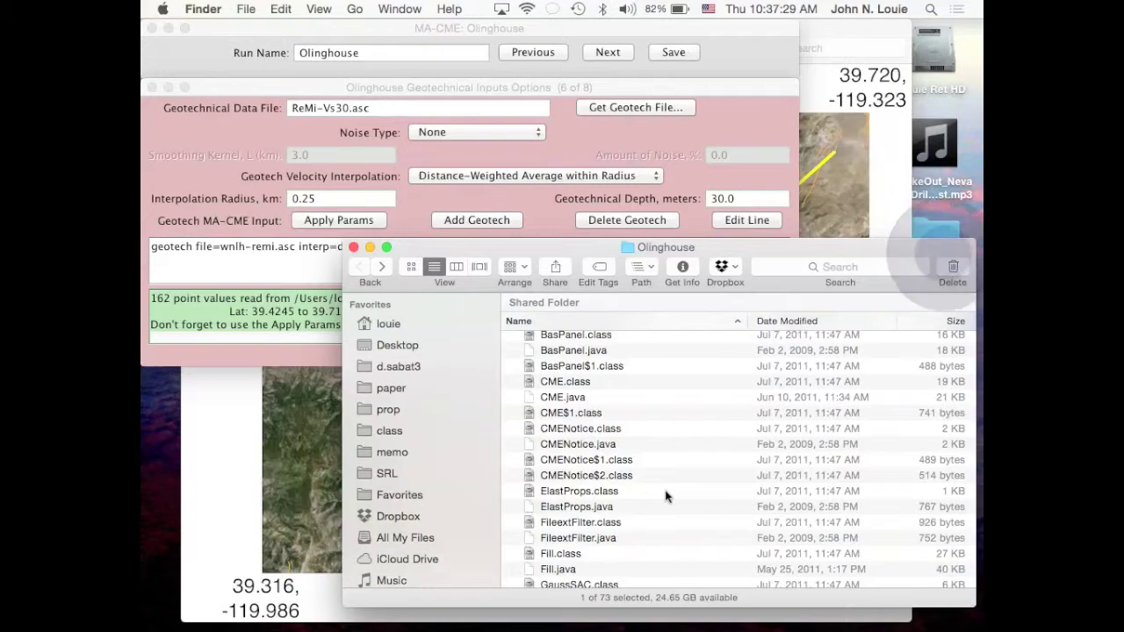
scroll(663, 496, down, 2)
scroll(663, 489, down, 10)
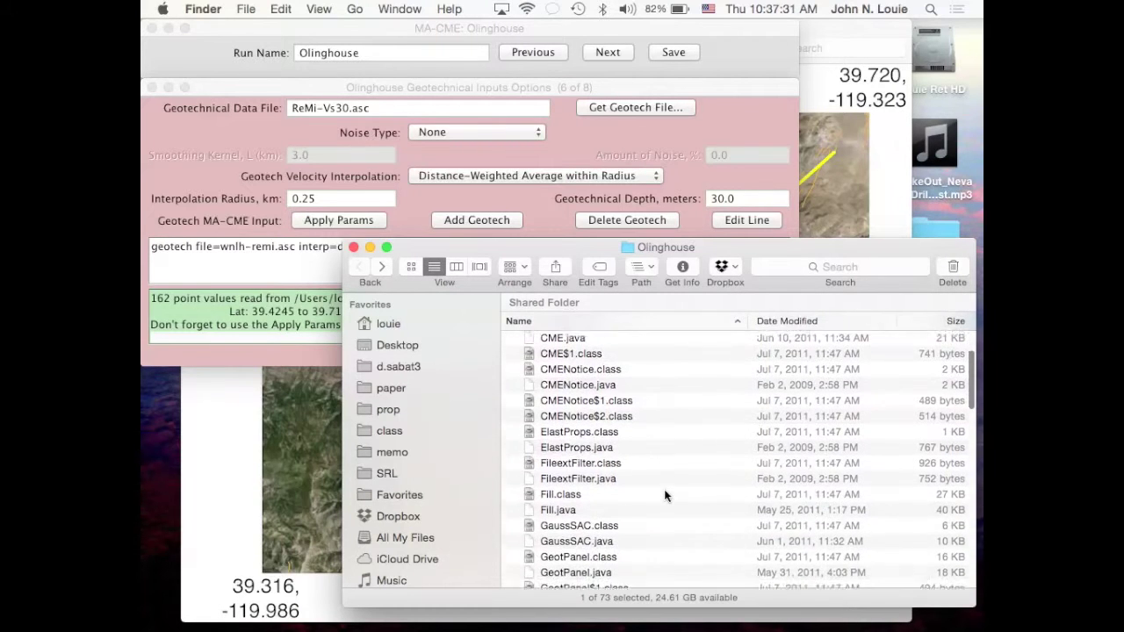
scroll(665, 494, down, 8)
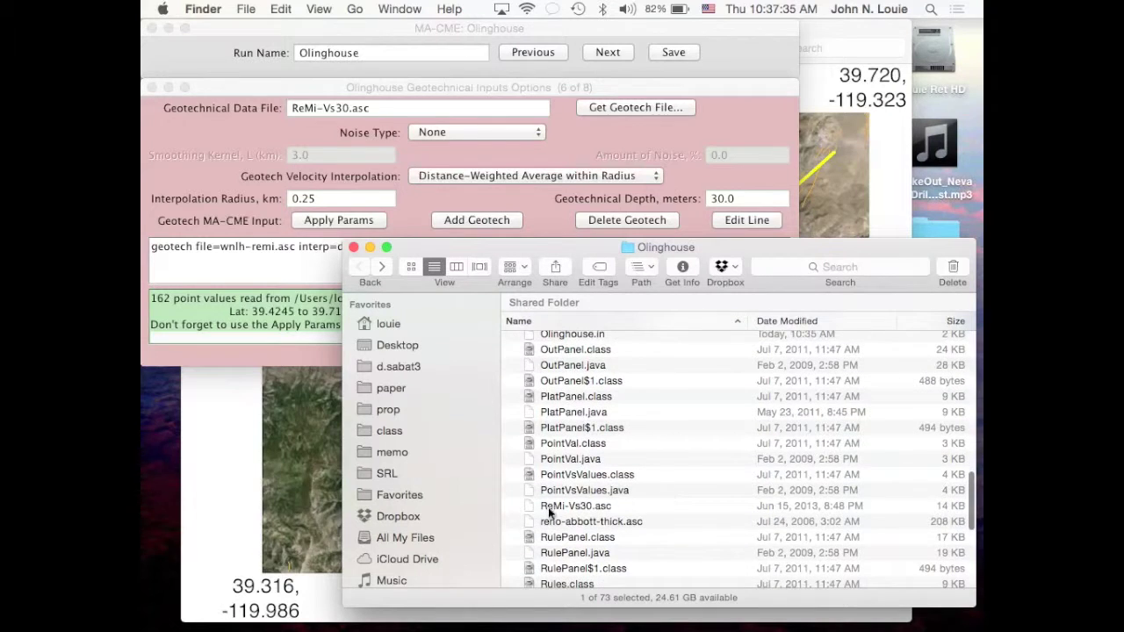
double_click(530, 509)
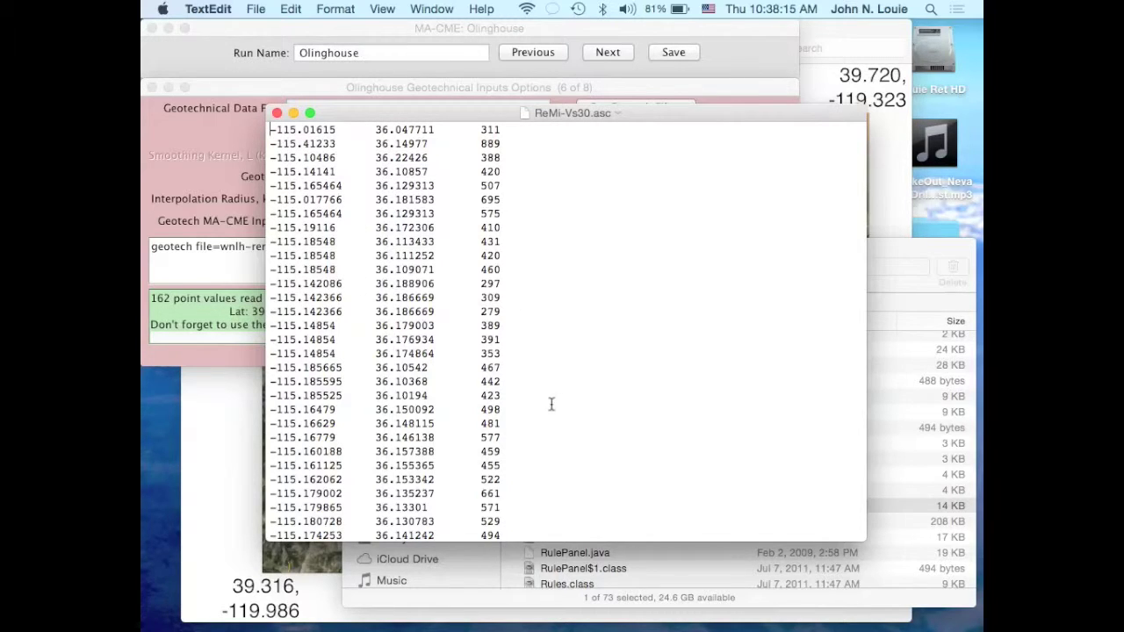
Examine the longitude, latitude and shear-velocity columns of ReMi-Vs30.asc, especially the measurement points around Reno
scroll(543, 416, down, 10)
scroll(544, 416, down, 15)
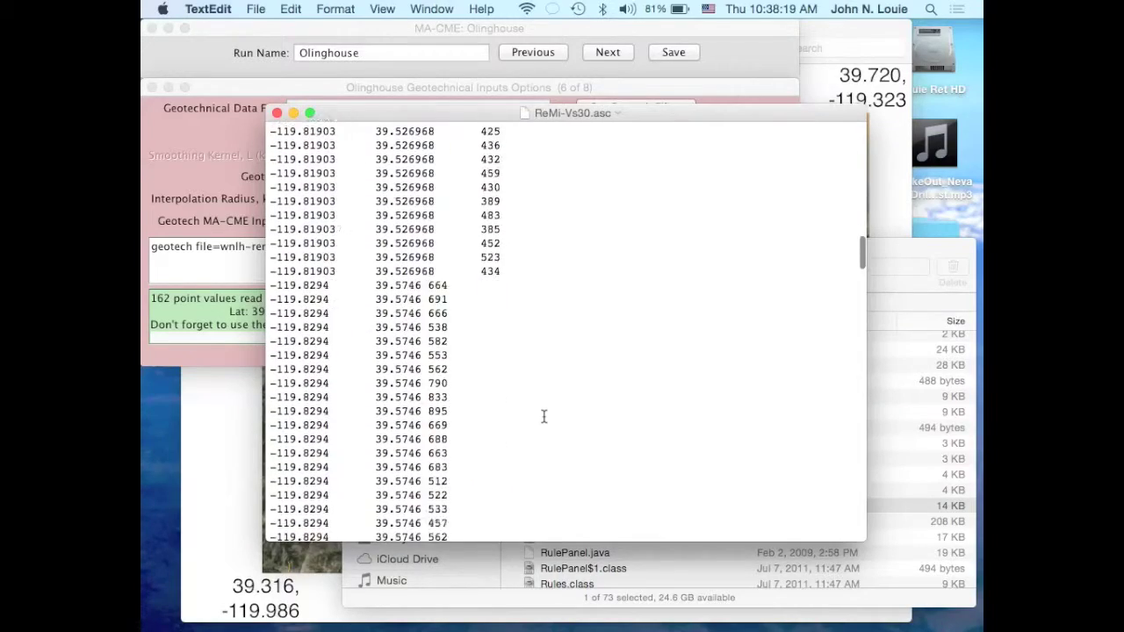
scroll(543, 416, down, 5)
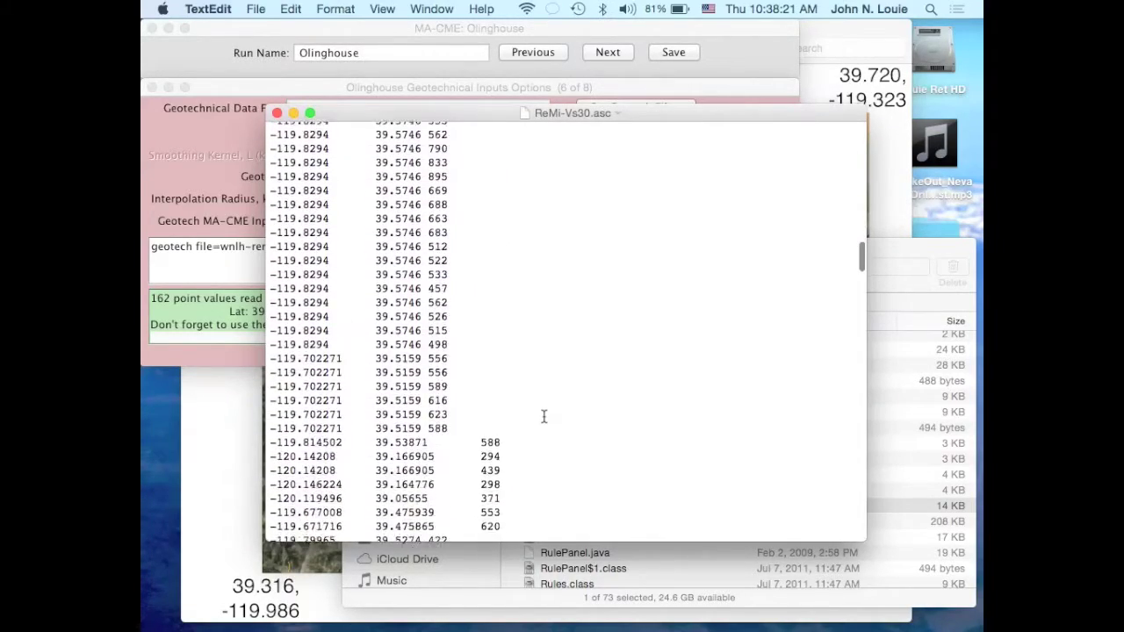
scroll(543, 416, up, 6)
scroll(544, 416, up, 1)
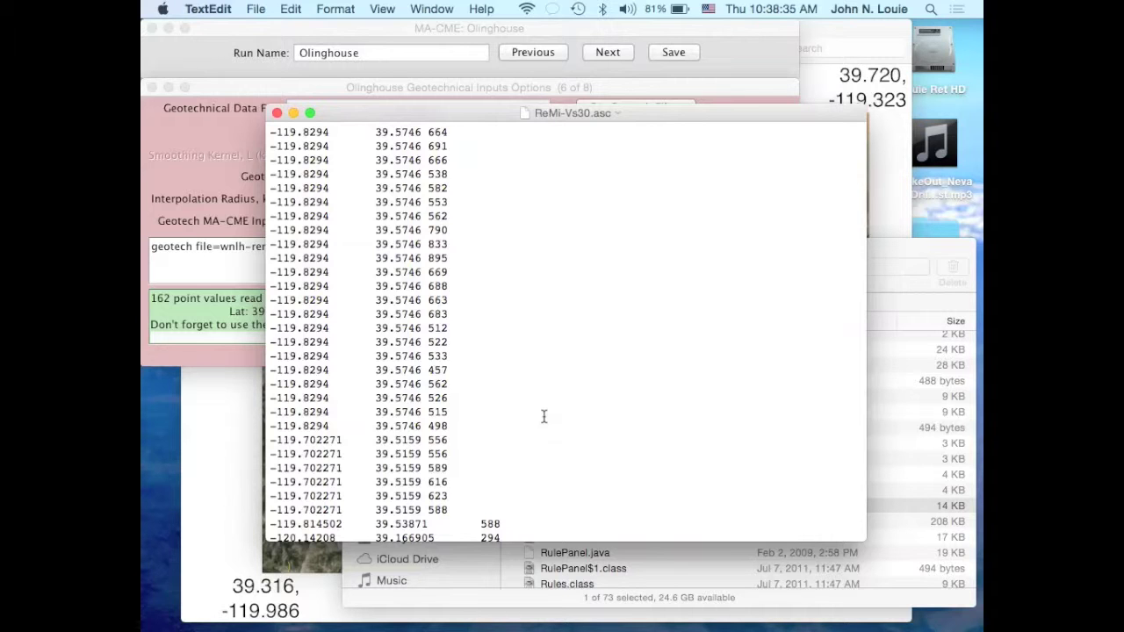
scroll(540, 423, down, 5)
scroll(535, 436, down, 2)
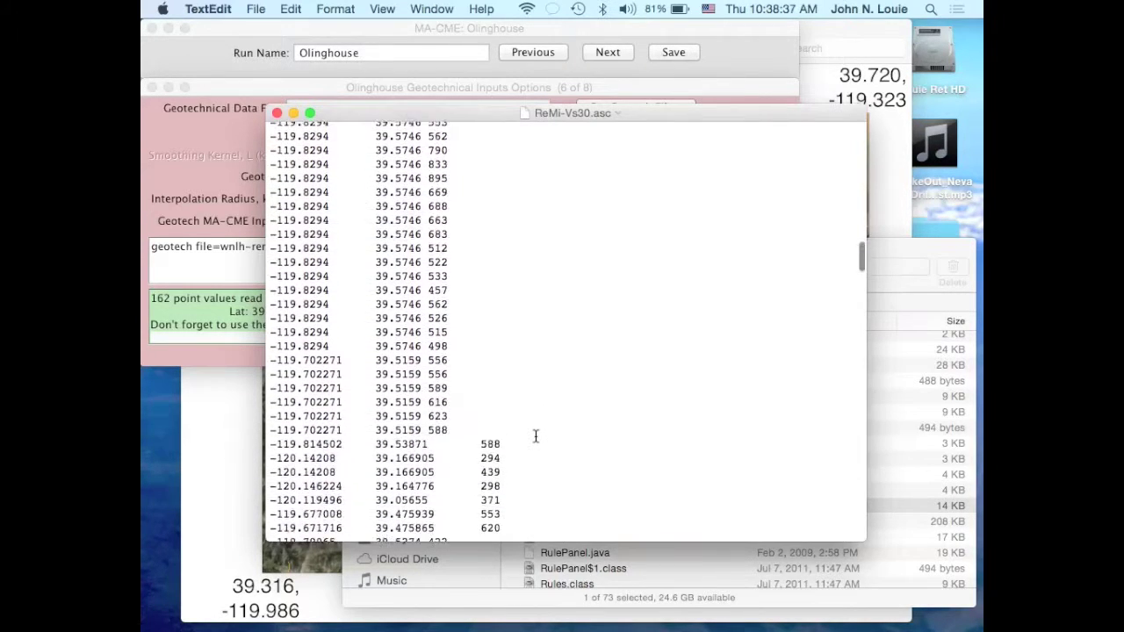
scroll(535, 437, up, 5)
scroll(536, 437, up, 2)
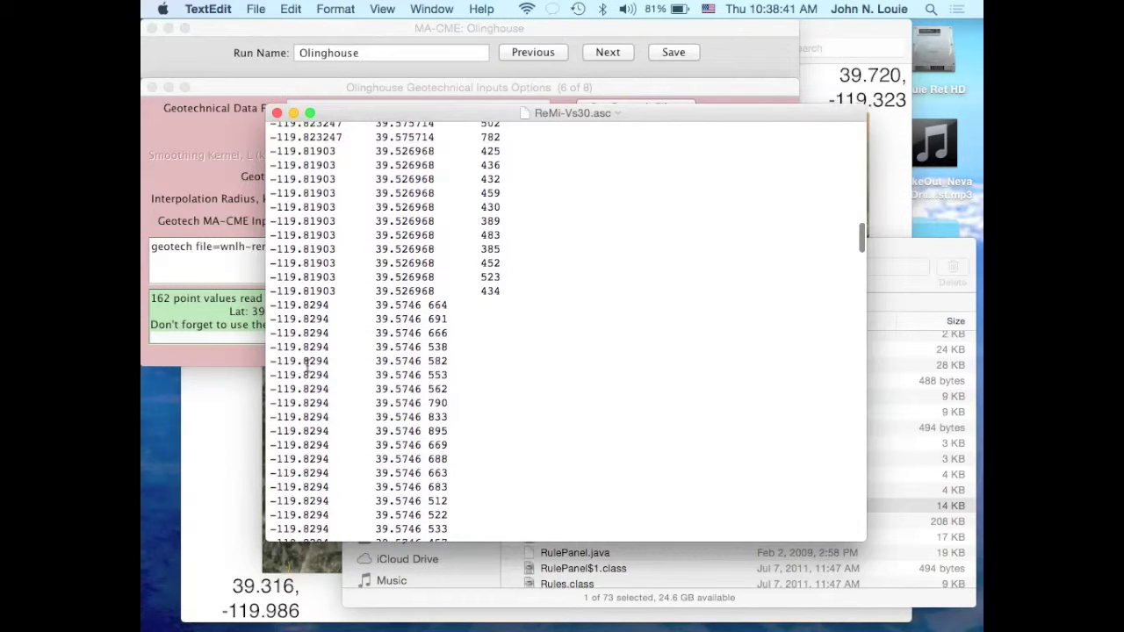
scroll(332, 387, down, 5)
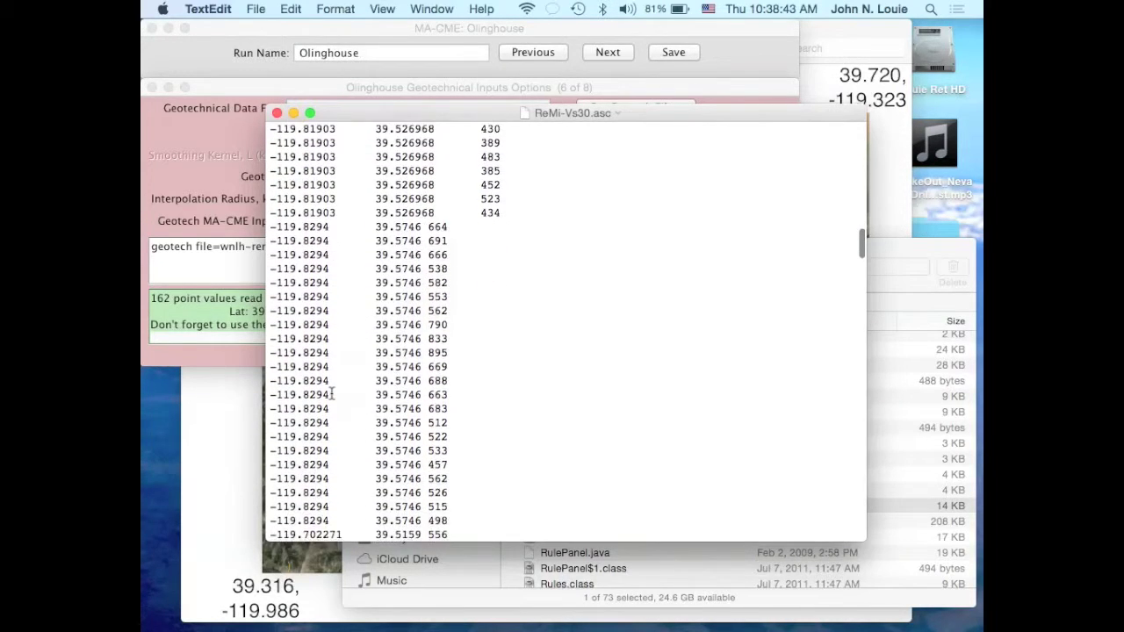
scroll(332, 394, down, 7)
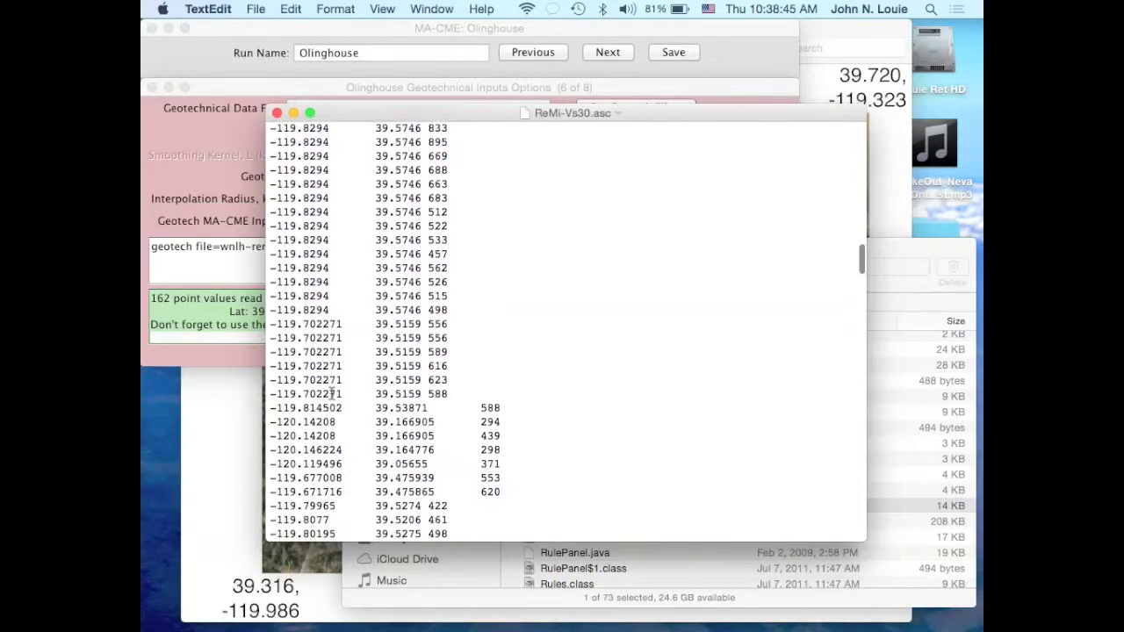
scroll(332, 395, down, 1)
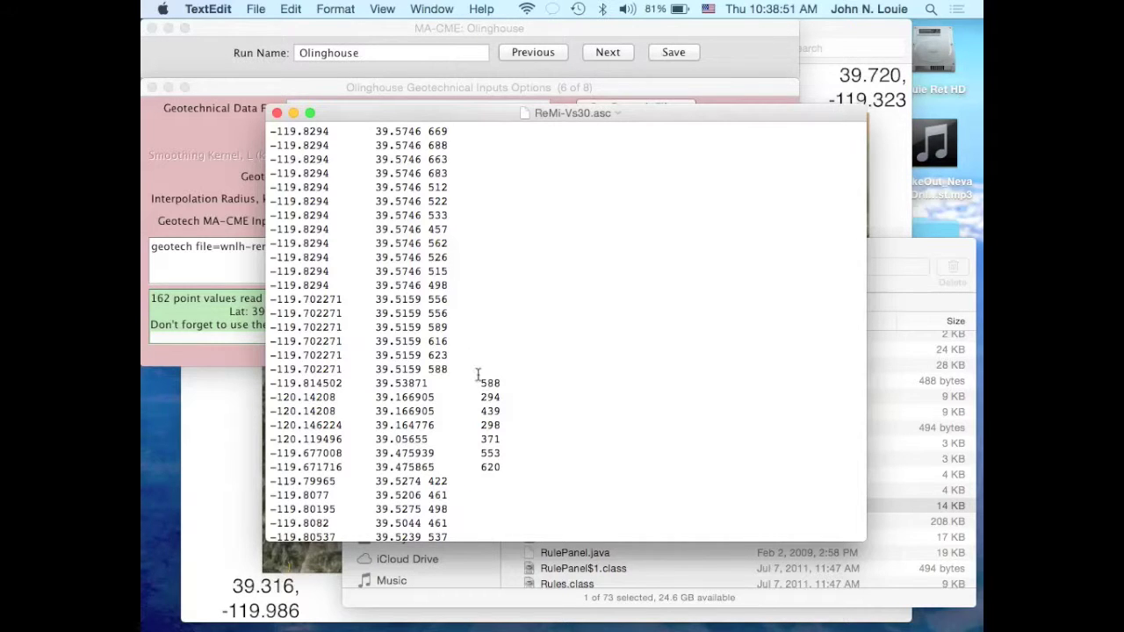
scroll(478, 375, down, 5)
scroll(479, 375, down, 2)
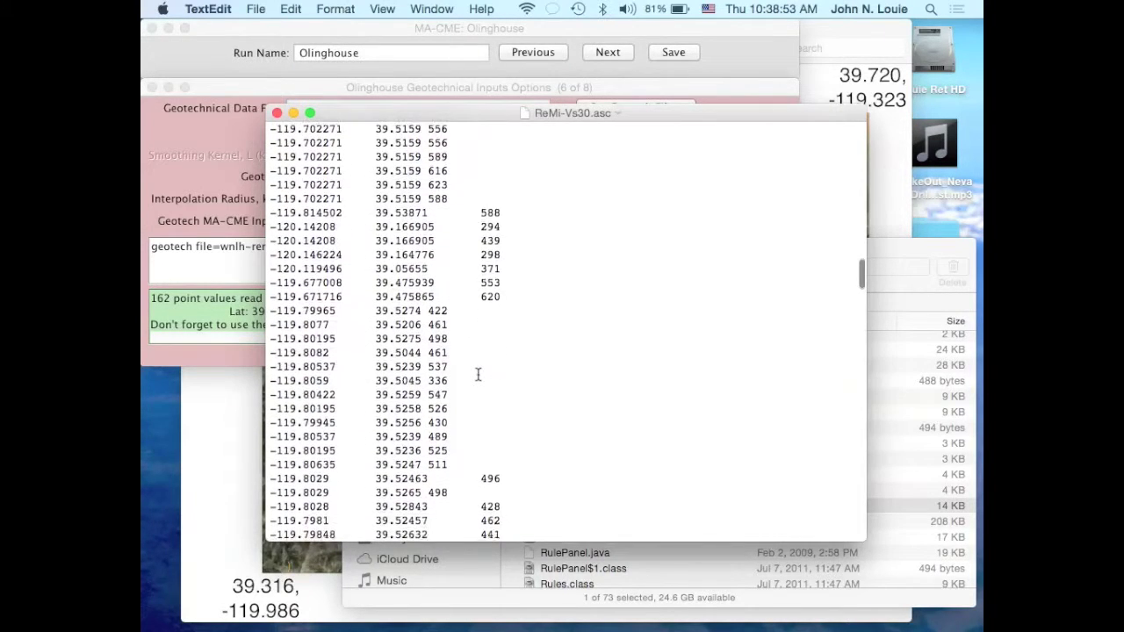
scroll(479, 375, down, 15)
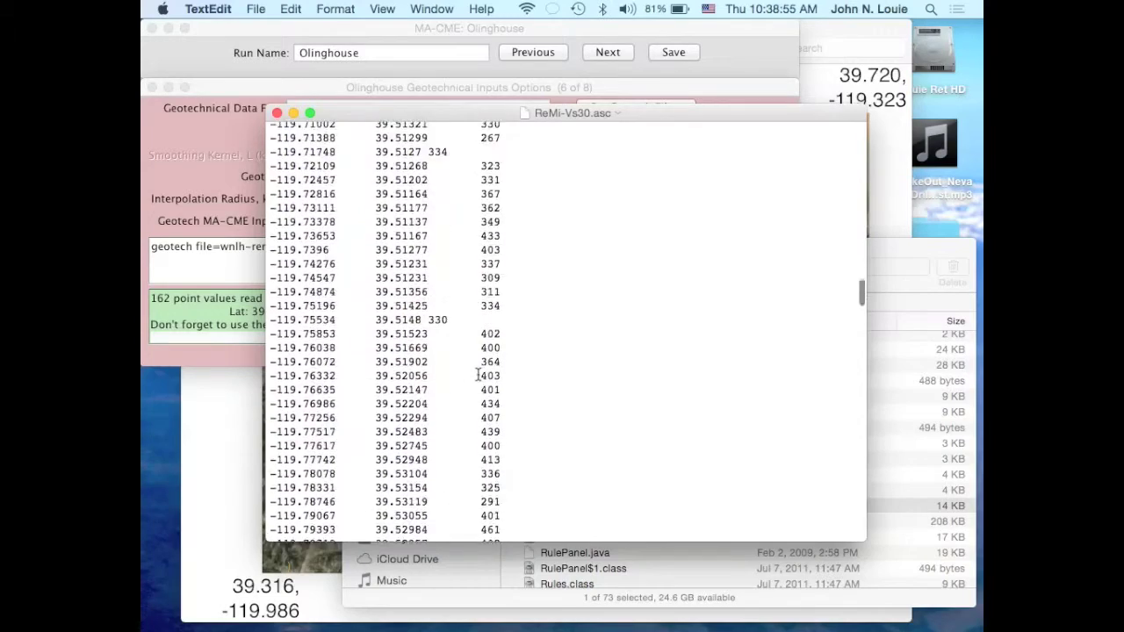
scroll(478, 375, down, 8)
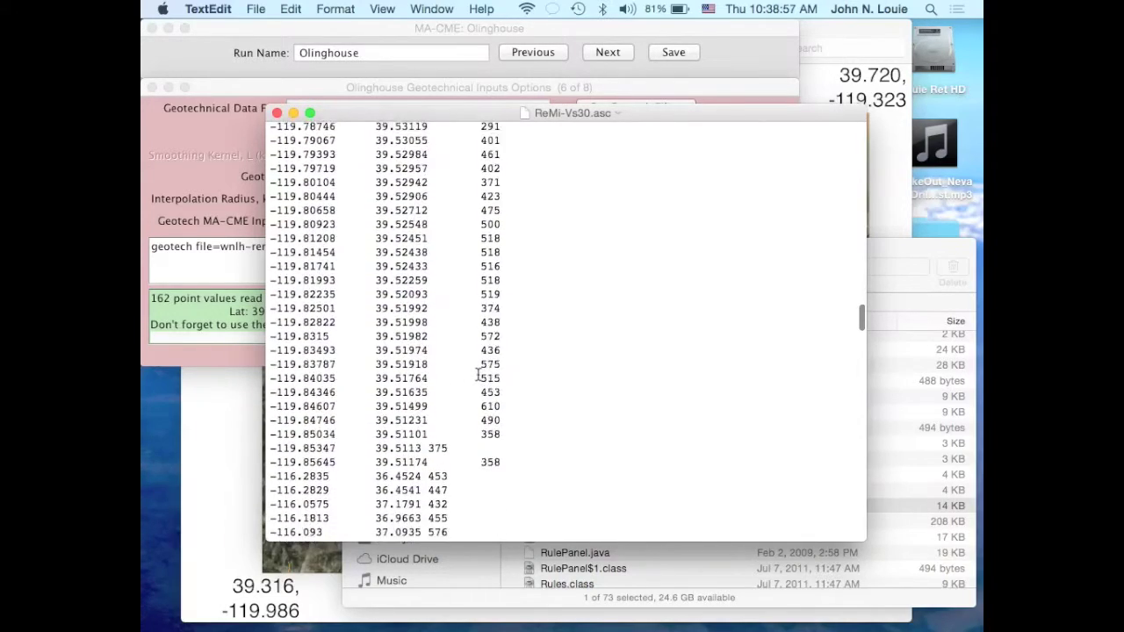
scroll(478, 375, down, 7)
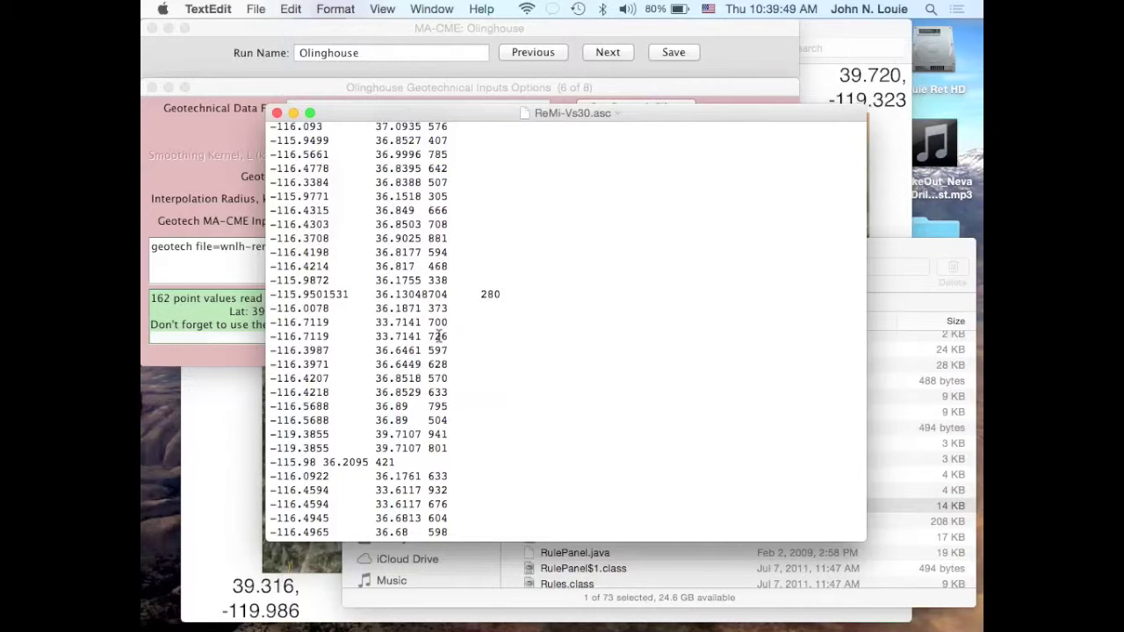
Close ReMi-Vs30.asc, inspect the model area on the Olinghouse_Fault.png map in Preview, and return to MA-CME
click(278, 112)
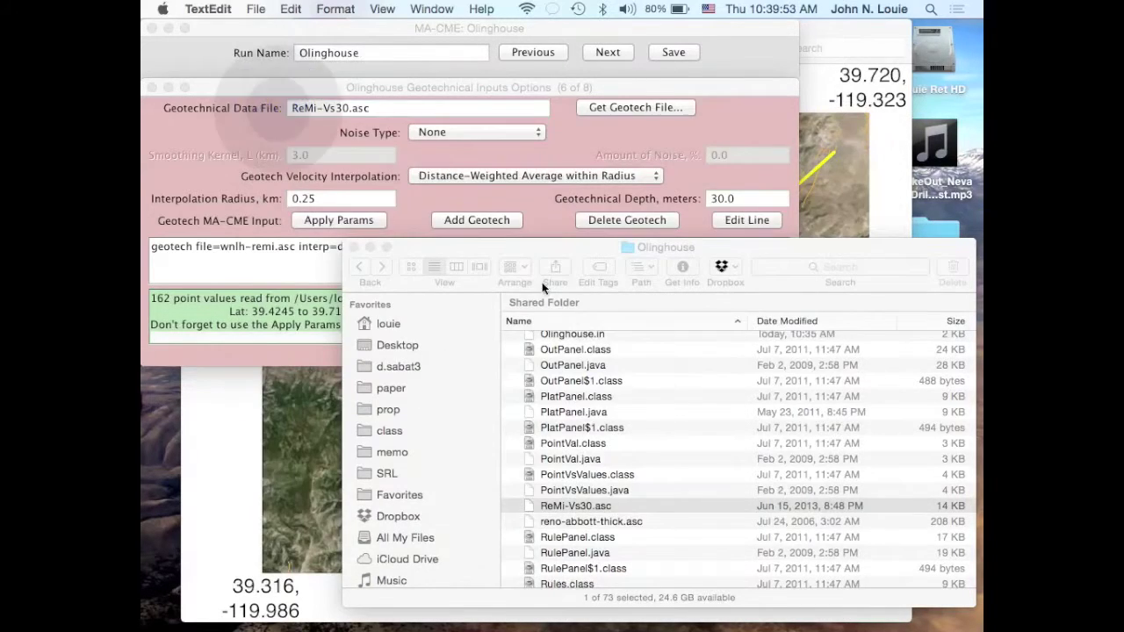
click(545, 220)
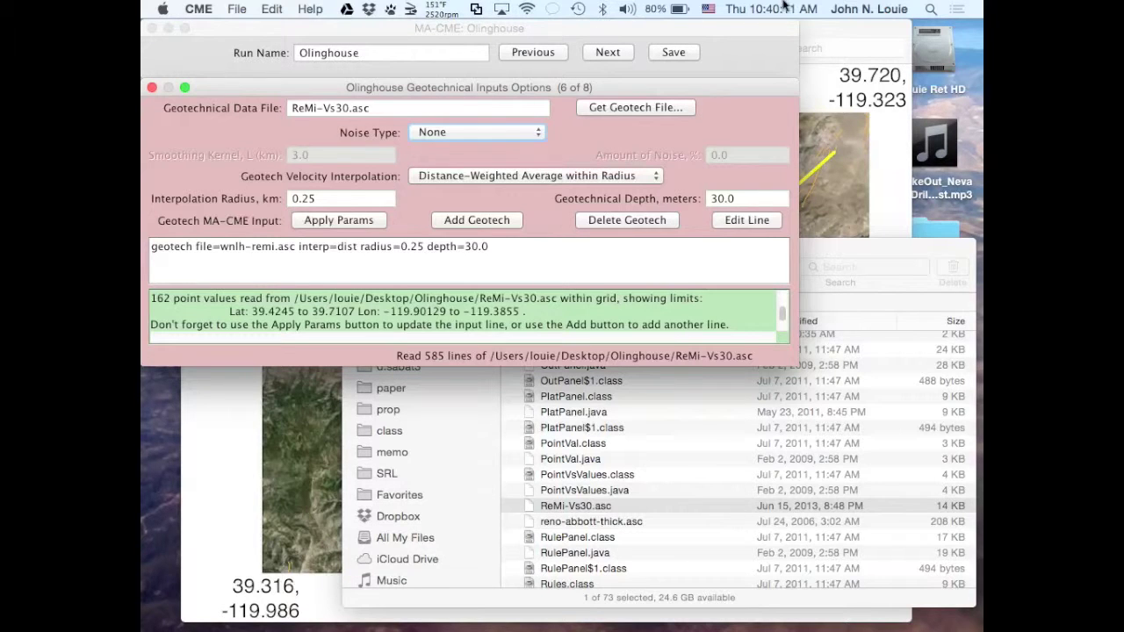
click(834, 39)
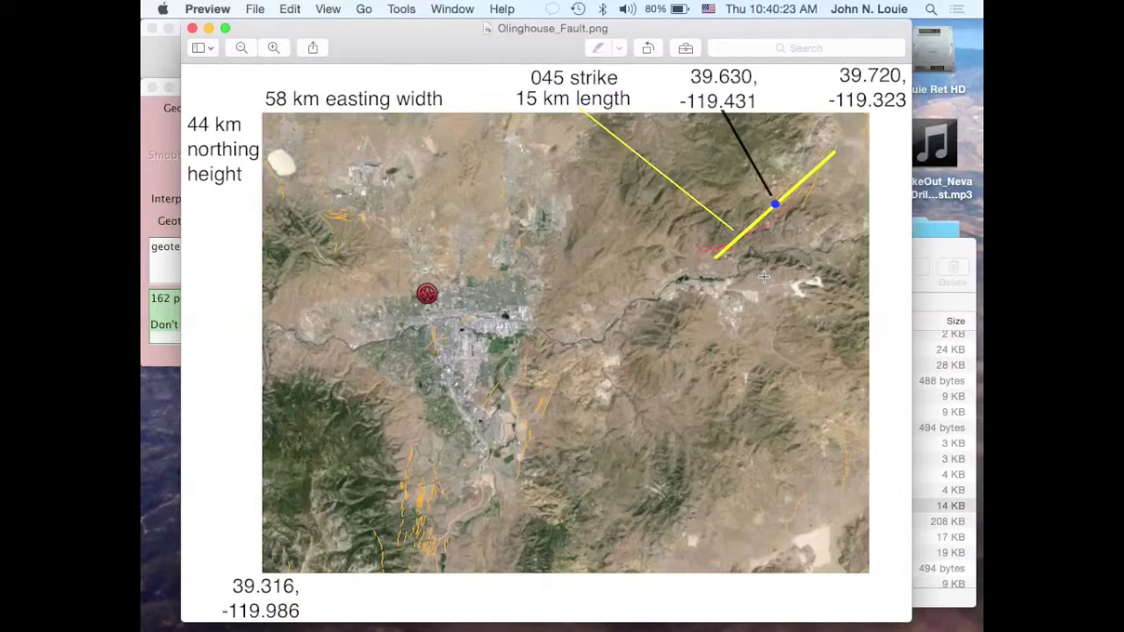
click(161, 134)
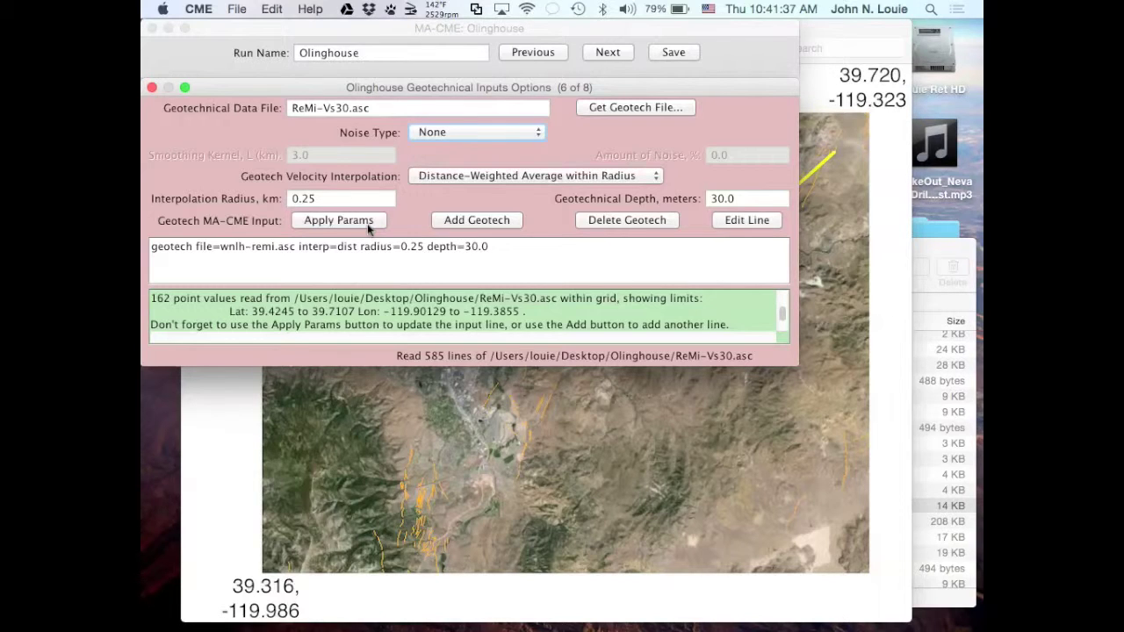
Set the geotech velocity interpolation to Nearest-Neighbor and the interpolation radius to 5 km
click(509, 177)
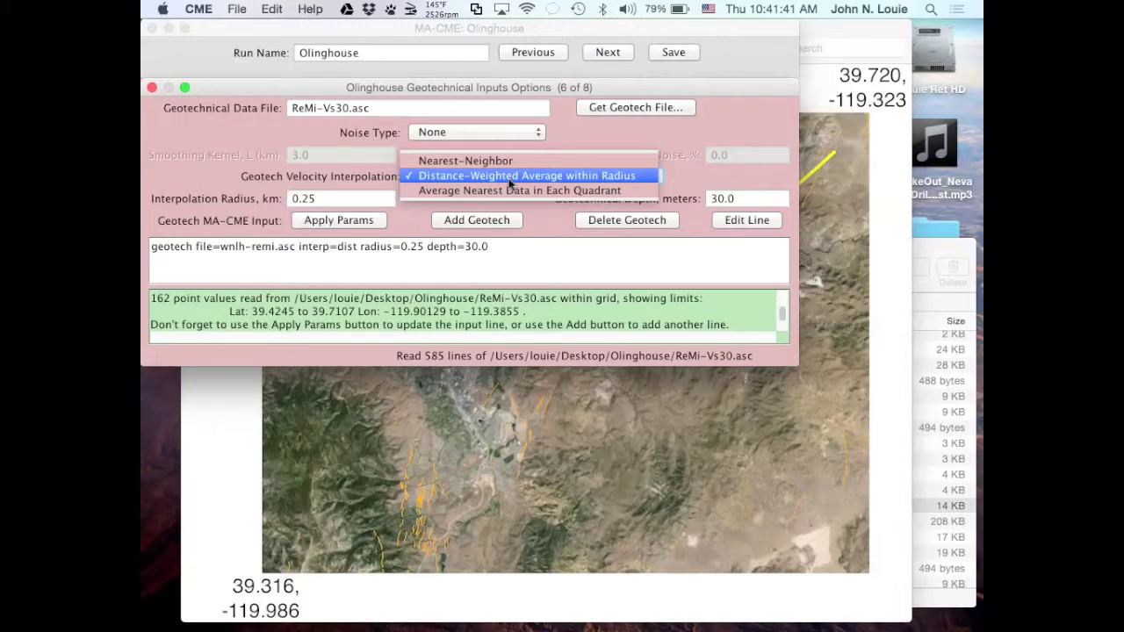
click(514, 162)
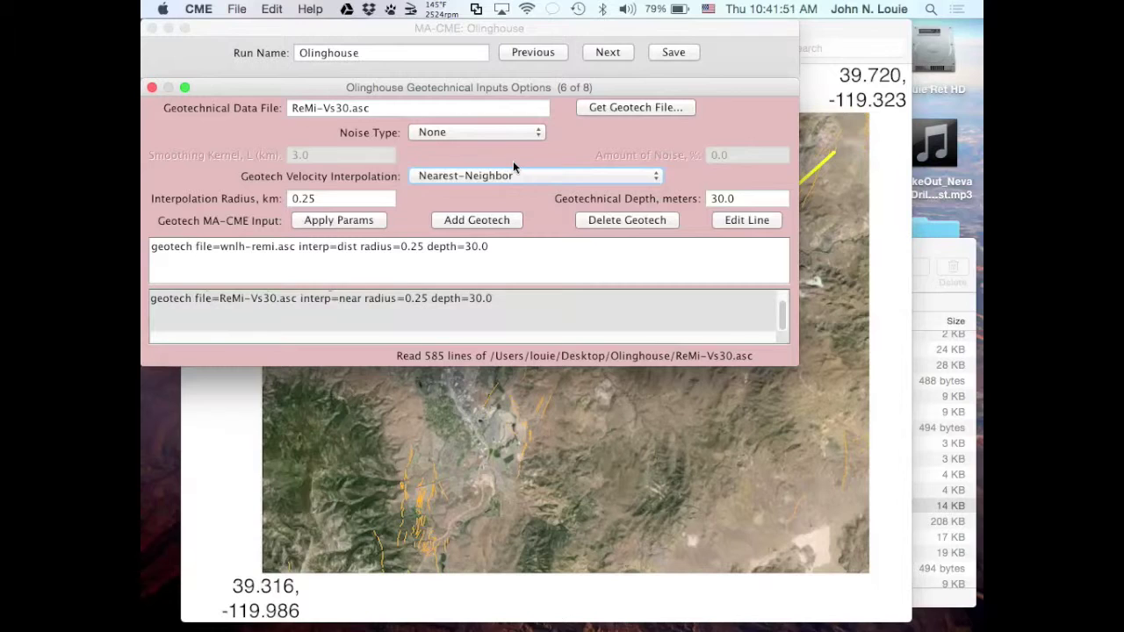
click(311, 196)
double_click(311, 196)
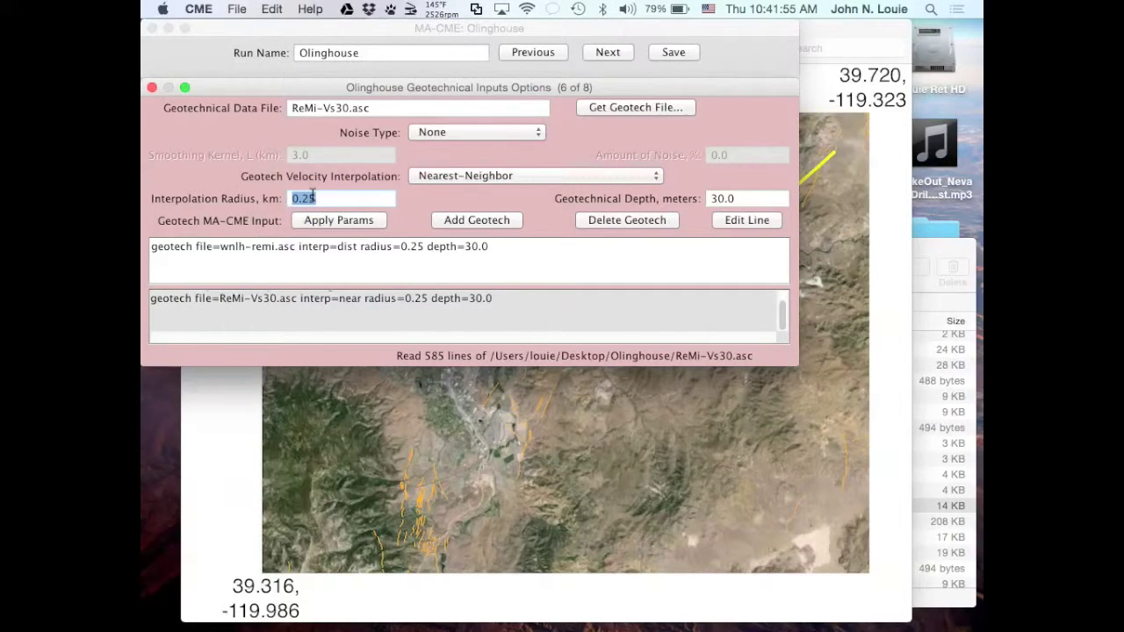
text(5)
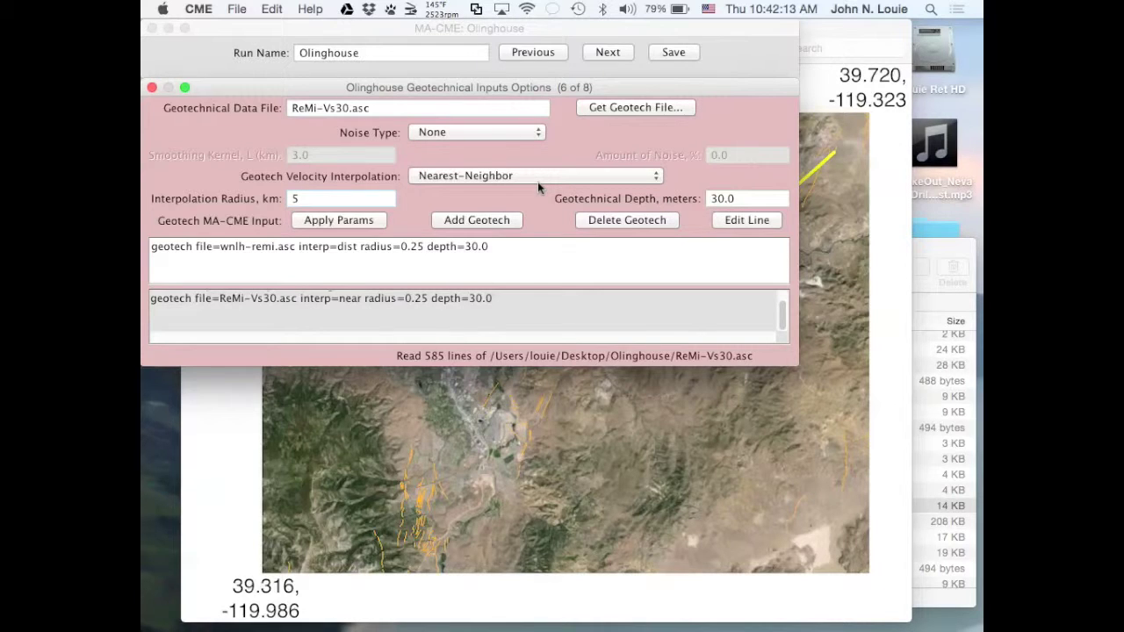
Apply the geotech parameters to the input line and save the run as Olinghouse.in, replacing the existing file
click(362, 222)
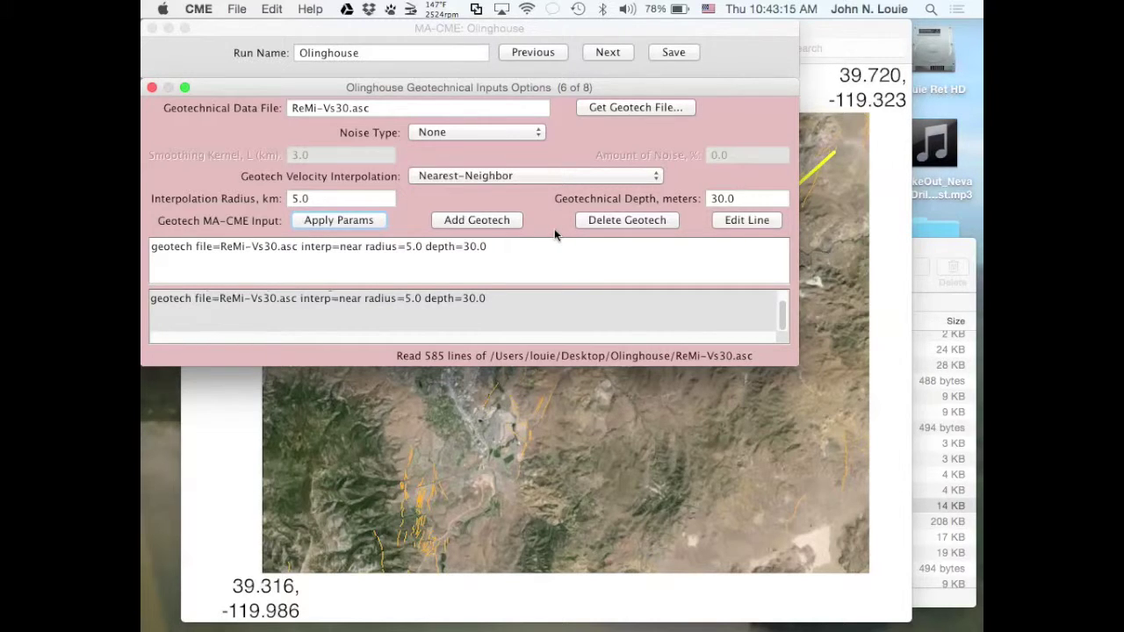
click(665, 51)
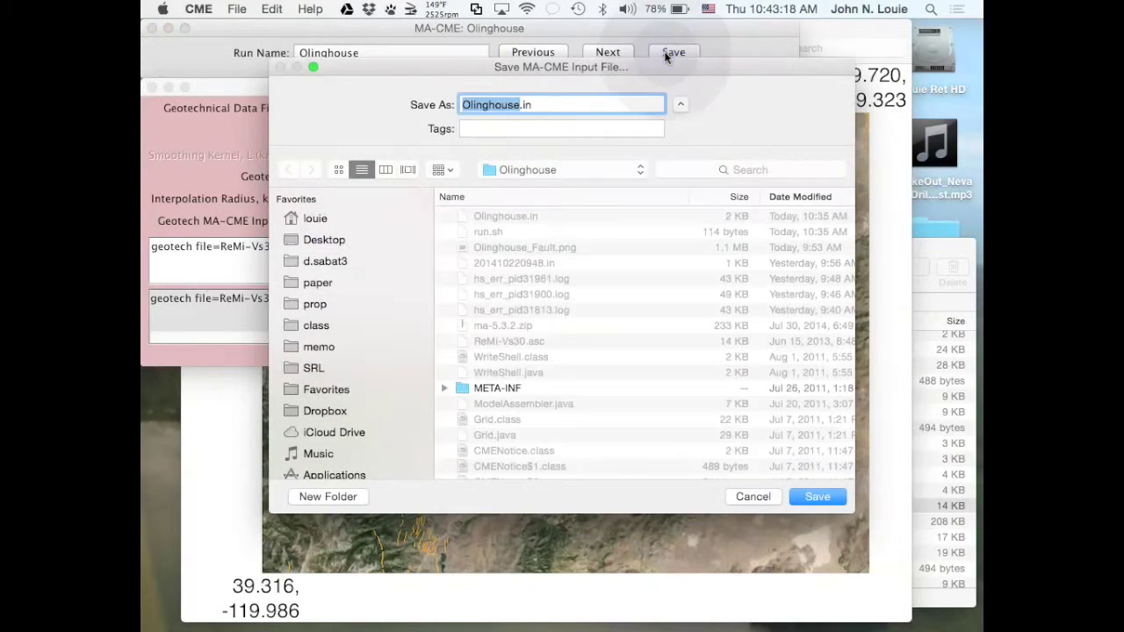
click(814, 497)
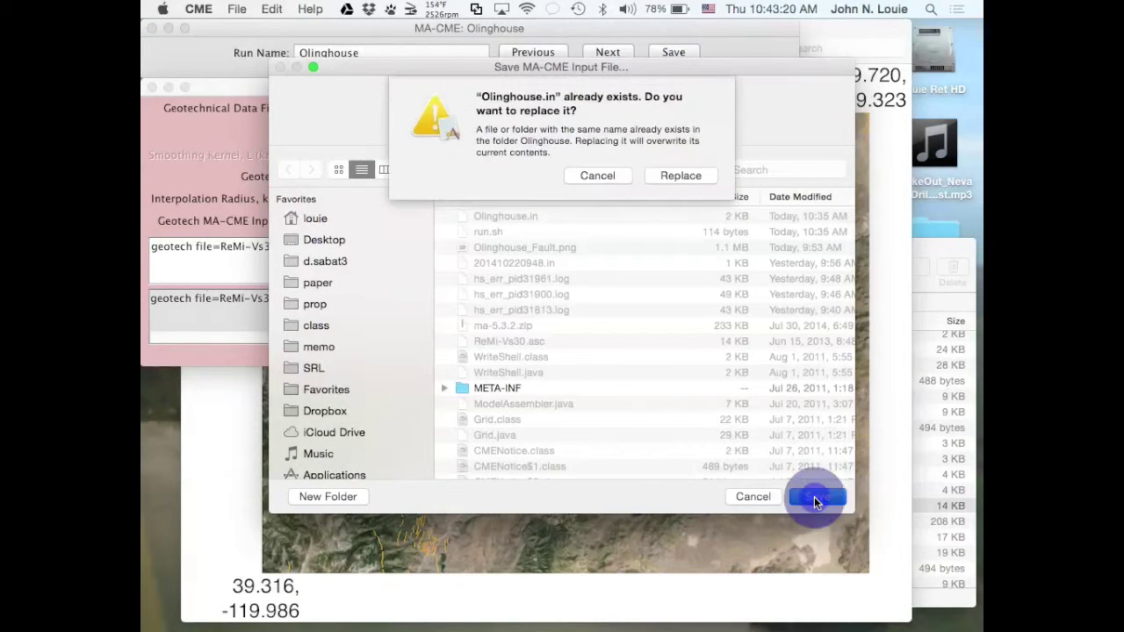
click(681, 175)
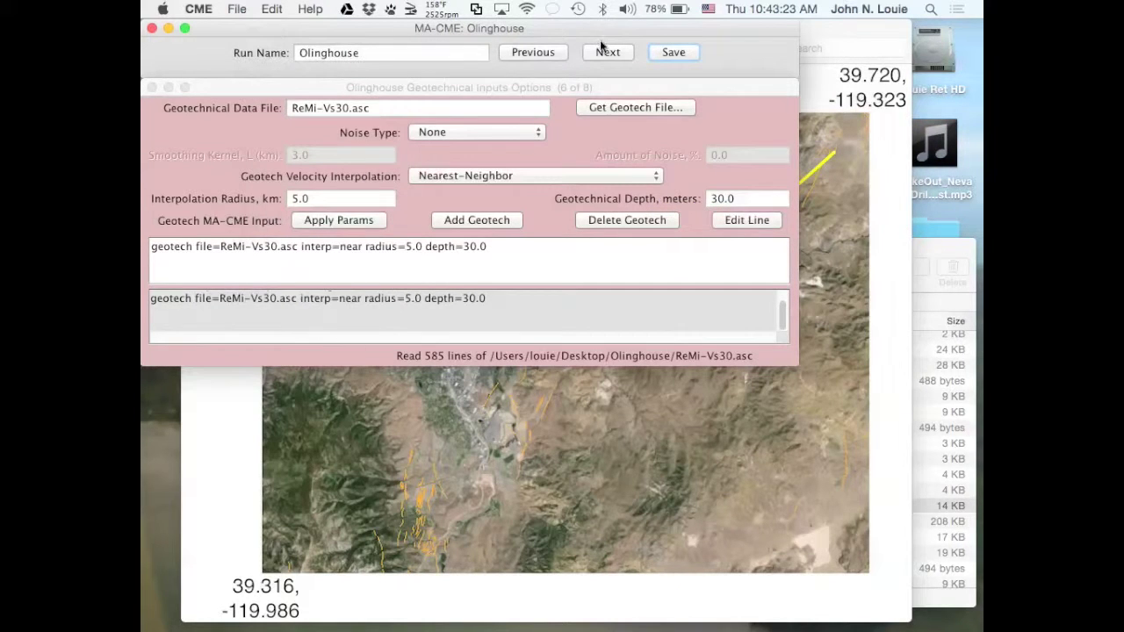
Advance to the Model Time options and apply a time sampling dt of 0.01 sec
click(608, 52)
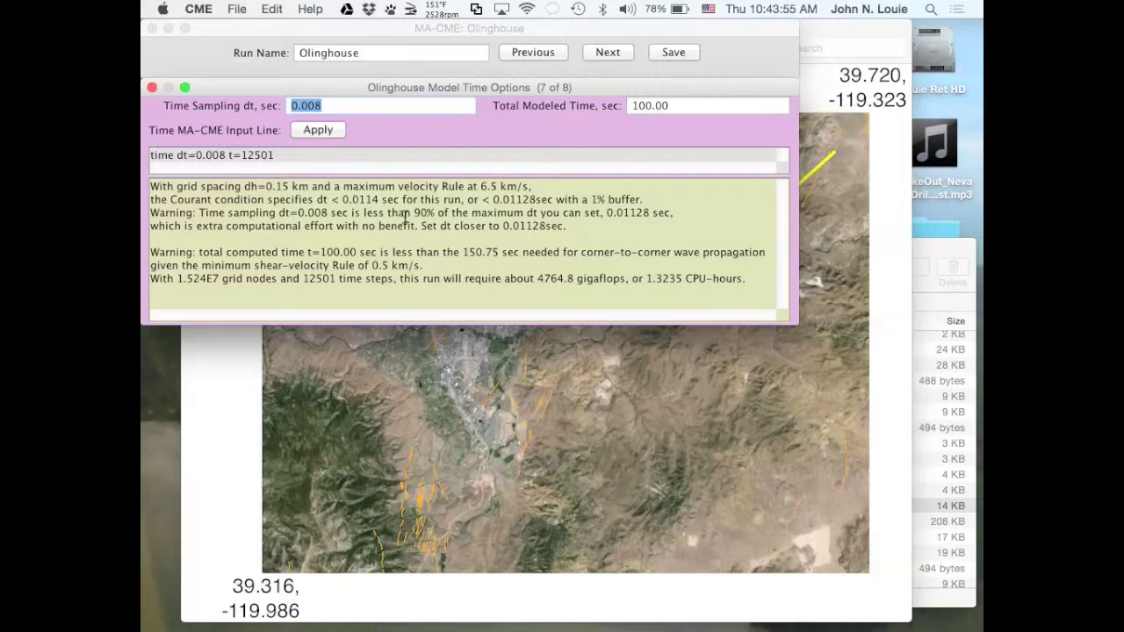
click(325, 105)
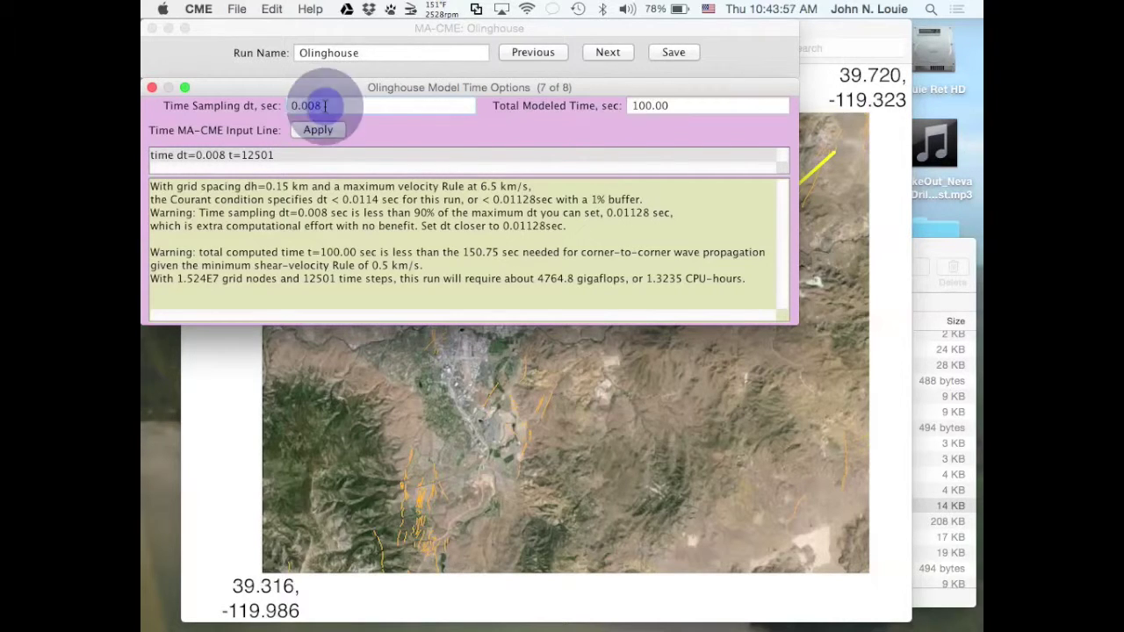
key(BackSpace)
key(BackSpace)
text(10)
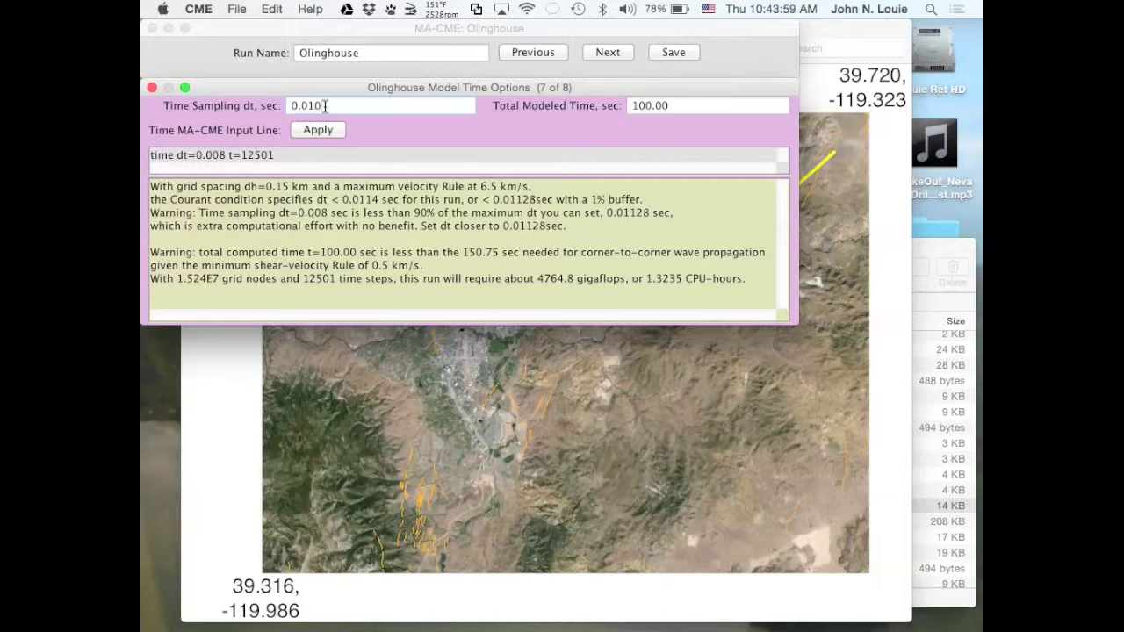
key(Tab)
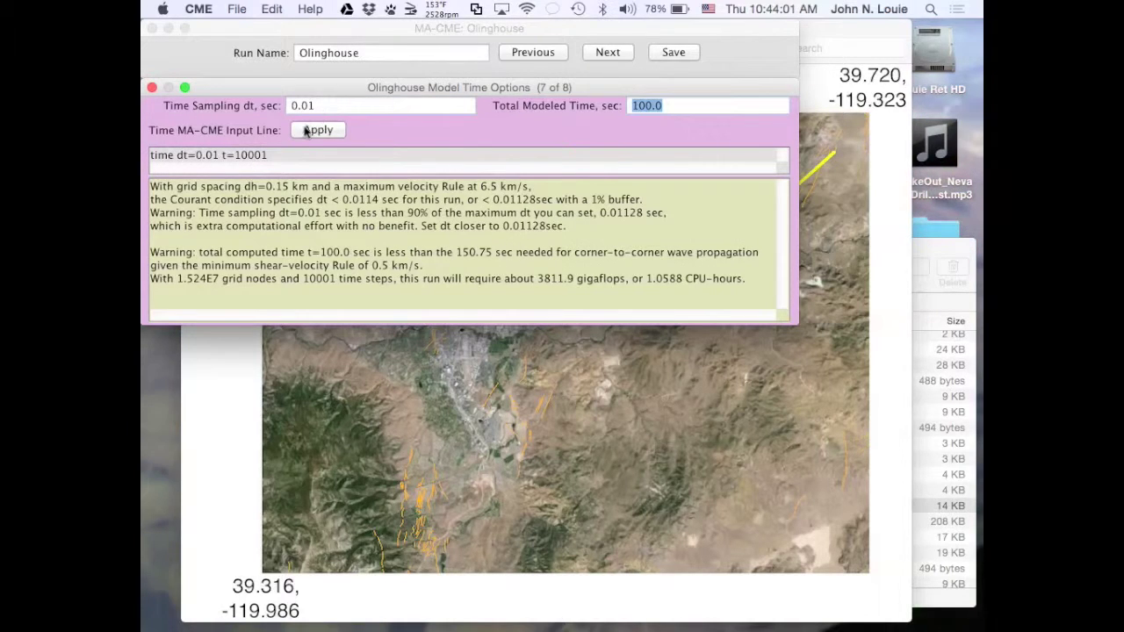
click(318, 133)
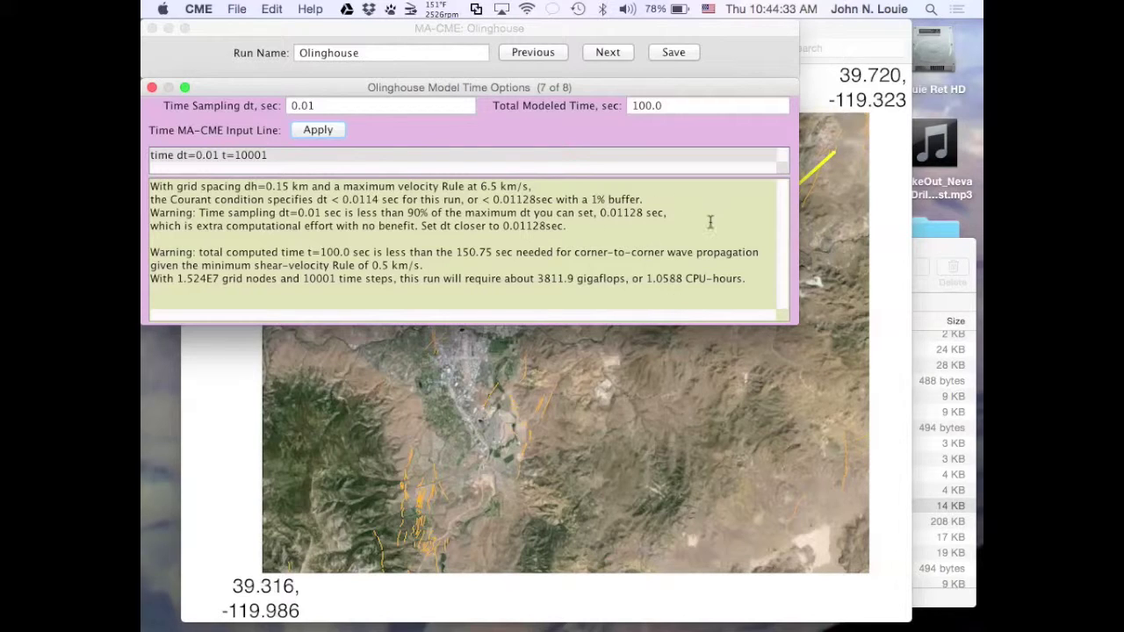
Set the total modeled time to 60 sec and apply it to the time input line
double_click(644, 106)
text(60)
key(Tab)
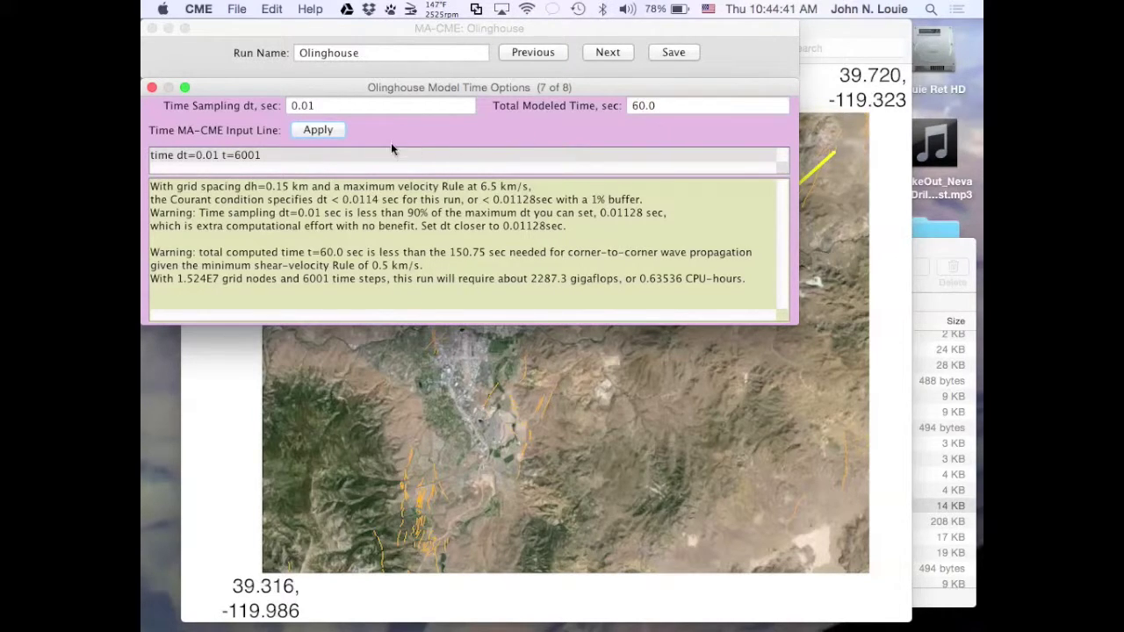
click(312, 130)
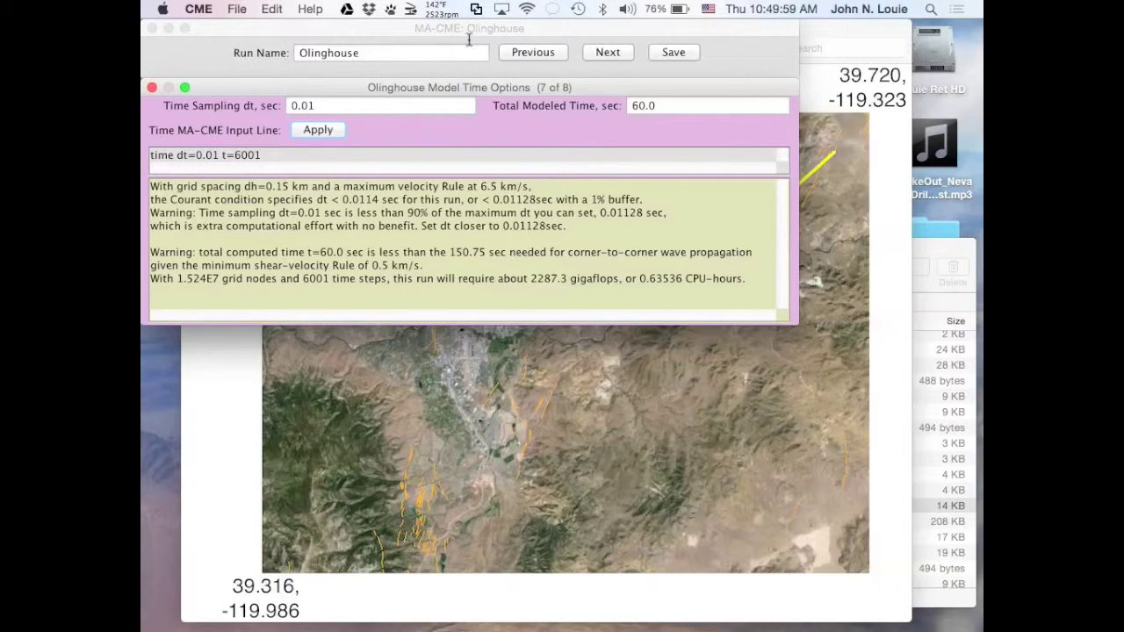
Advance to the Run Output options and save the input file over the existing Olinghouse.in
click(604, 52)
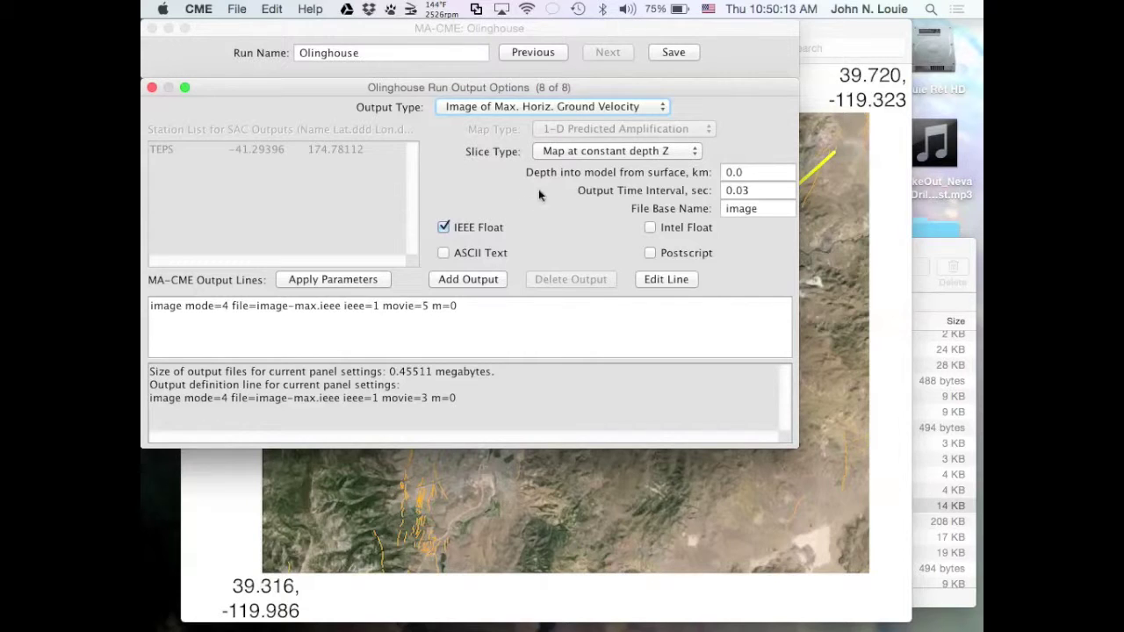
click(673, 52)
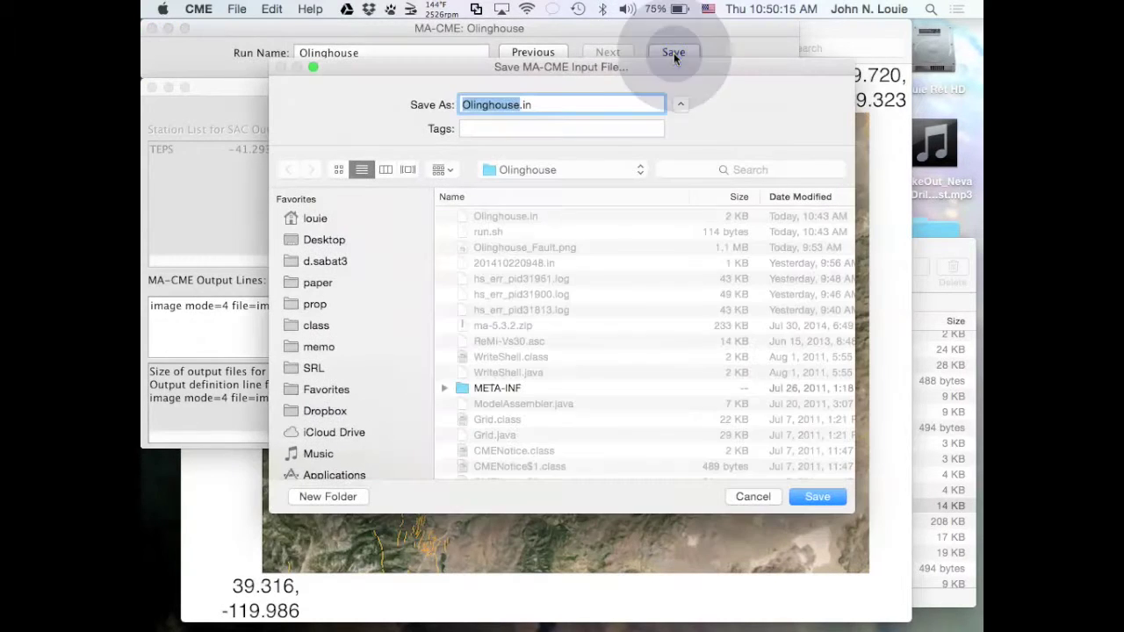
click(816, 497)
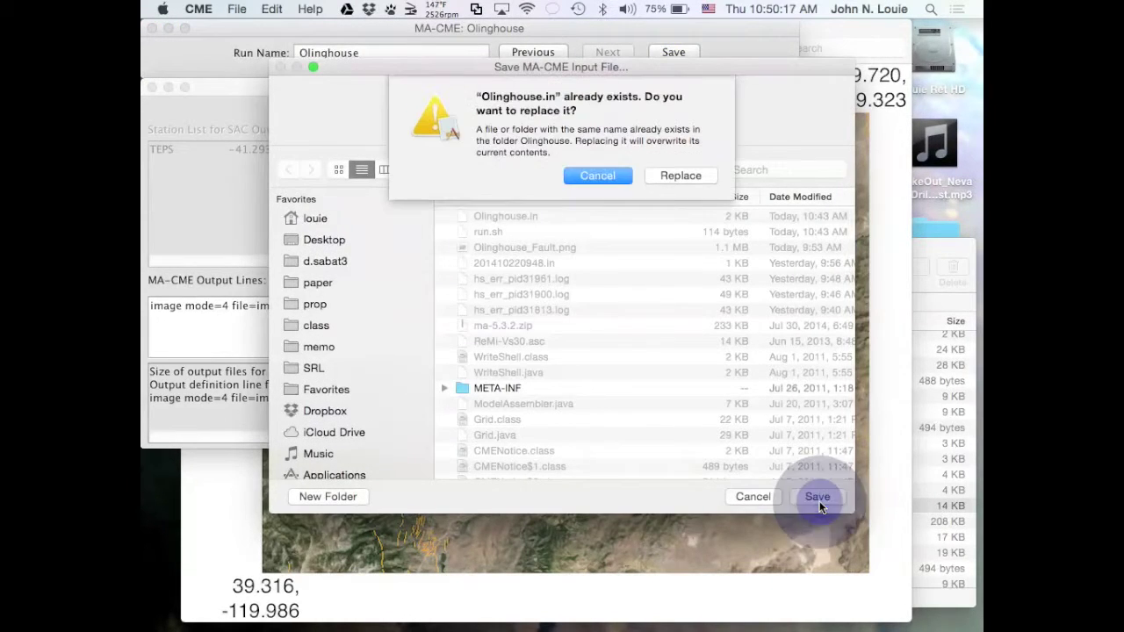
click(680, 172)
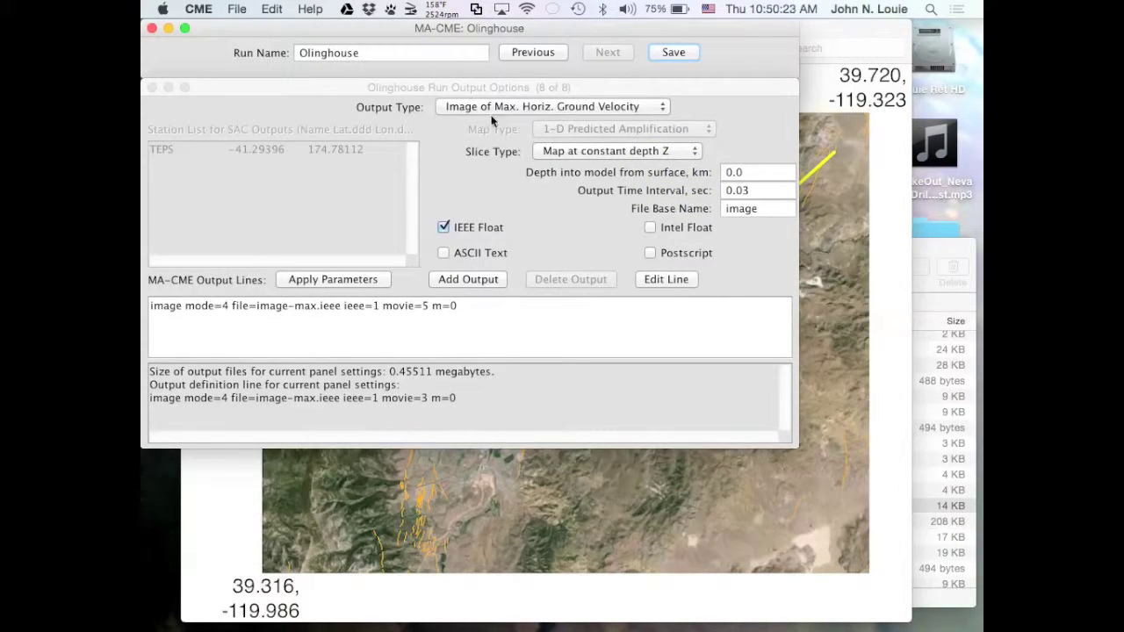
For the maximum ground velocity image, keep the constant-depth Z map slice, set the output interval to 0.04 sec and the file base name to OlinghouseM6.5
click(678, 155)
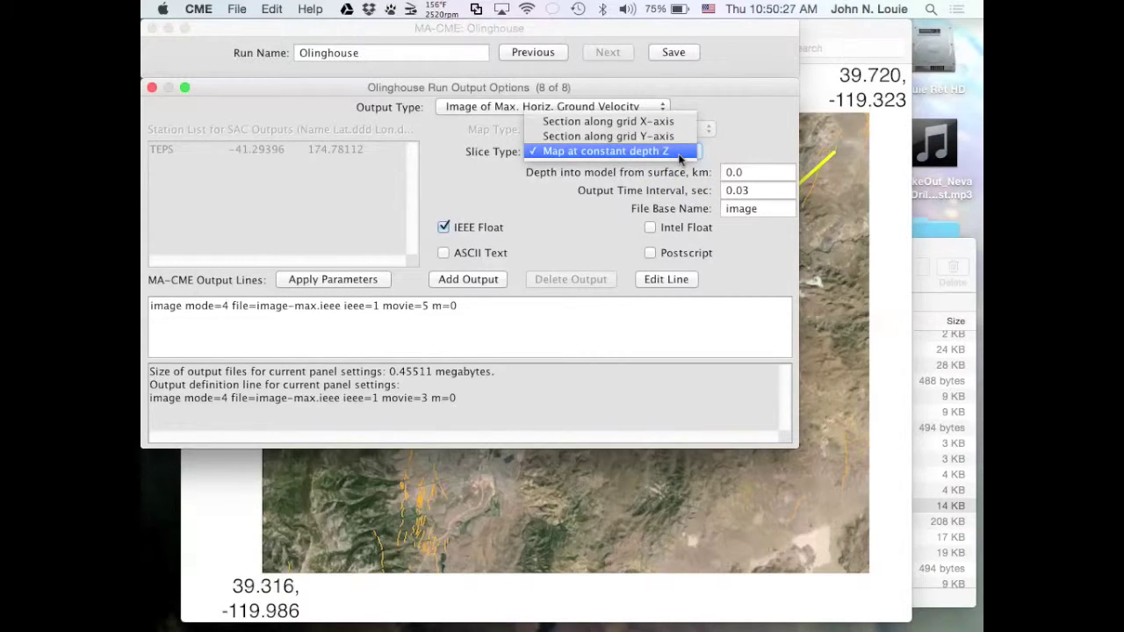
click(680, 156)
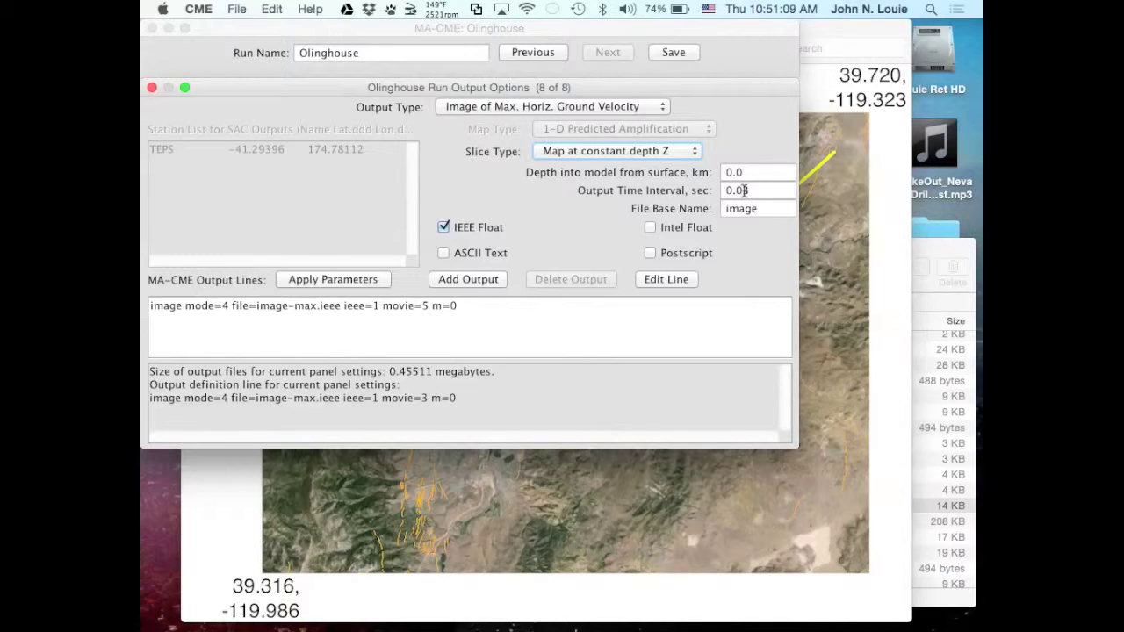
double_click(745, 190)
text(4)
double_click(744, 209)
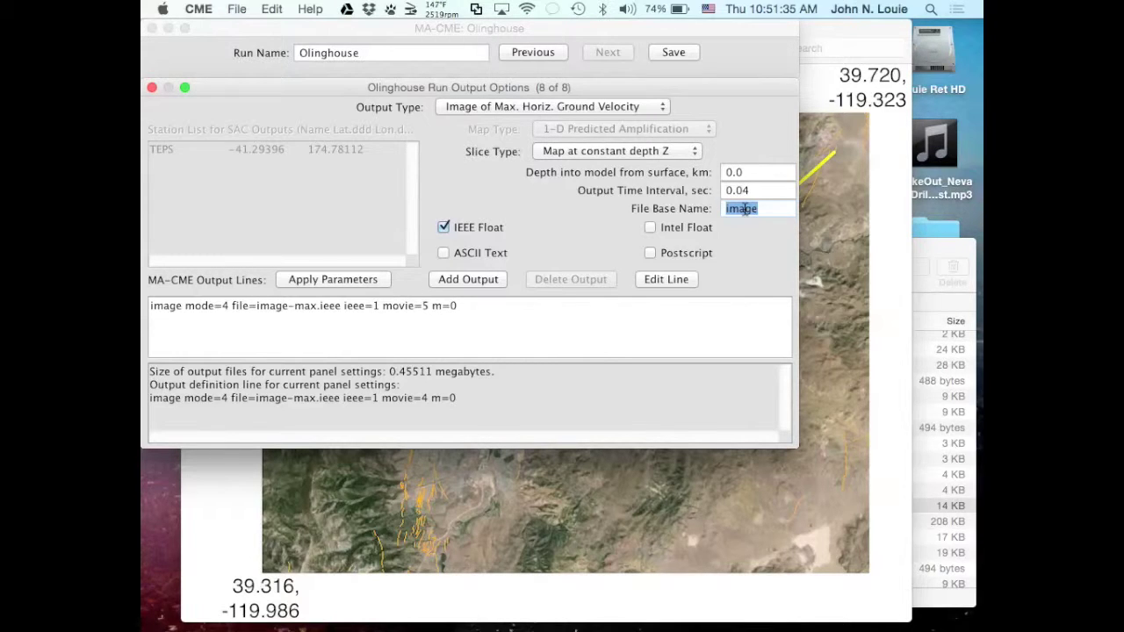
text(Olinghouse)
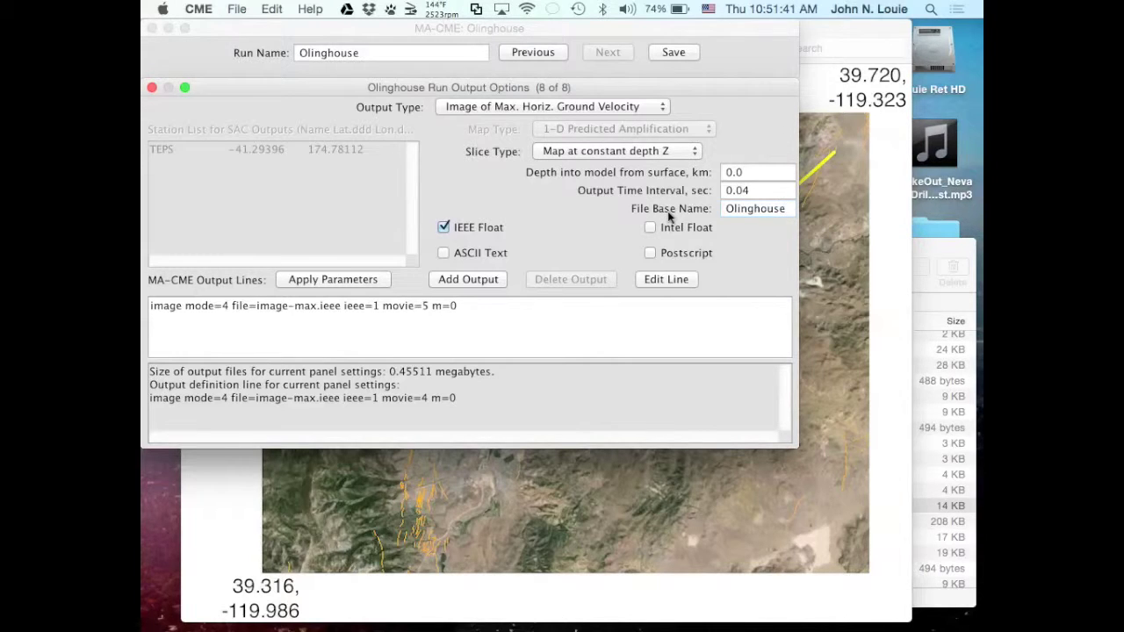
text(M6.5)
Change the maximum ground velocity image format from IEEE Float to Intel Float and apply the parameters to its output line
click(443, 228)
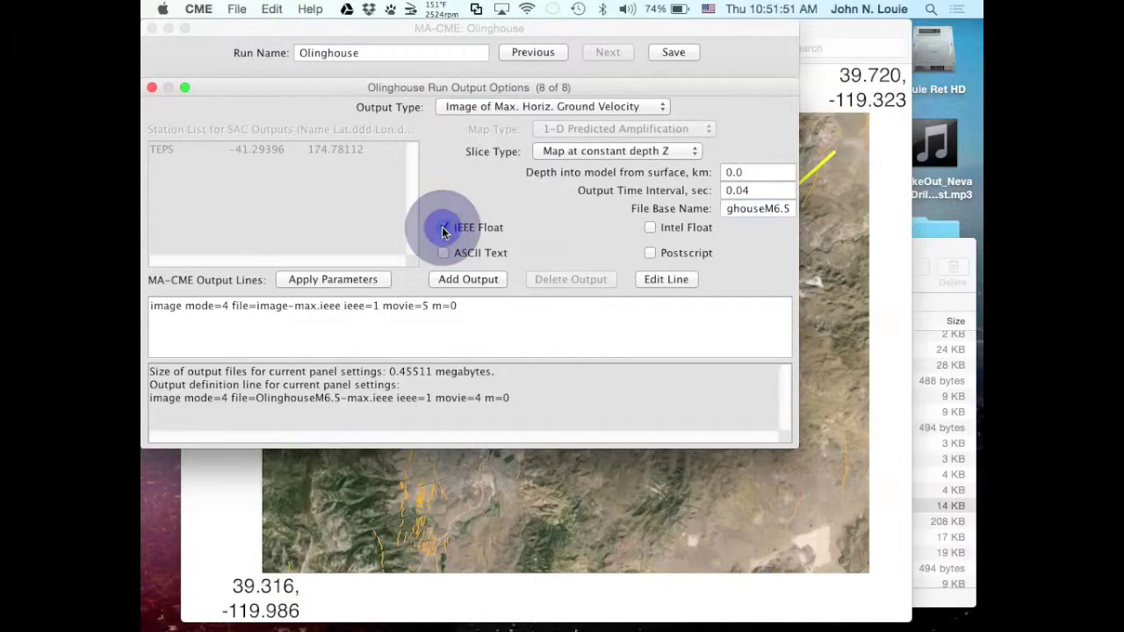
click(650, 229)
click(444, 227)
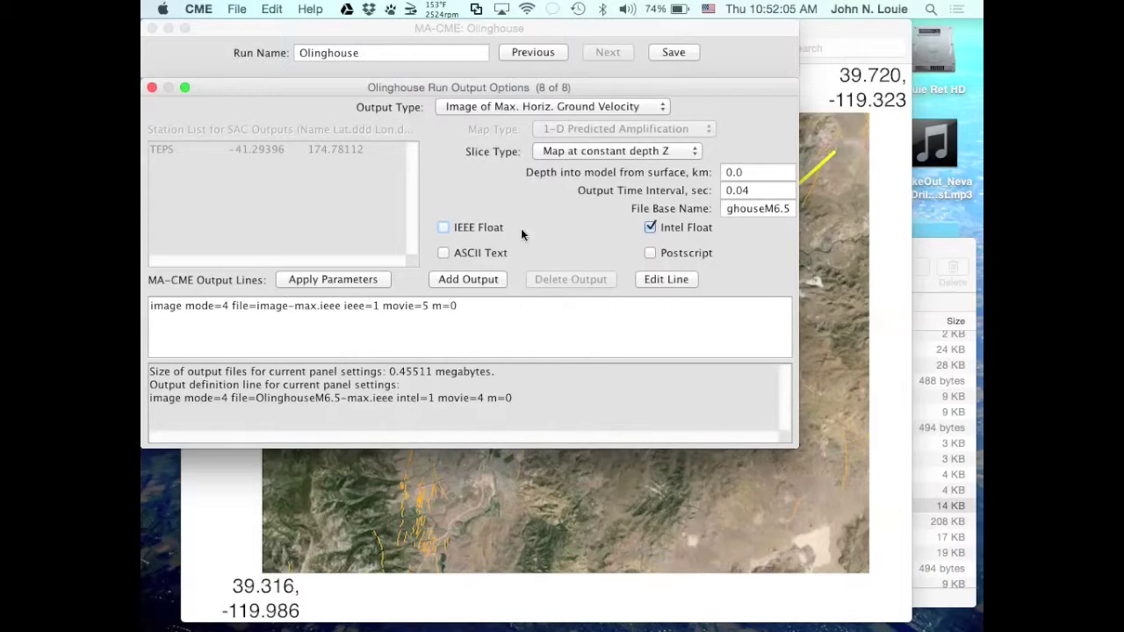
click(358, 280)
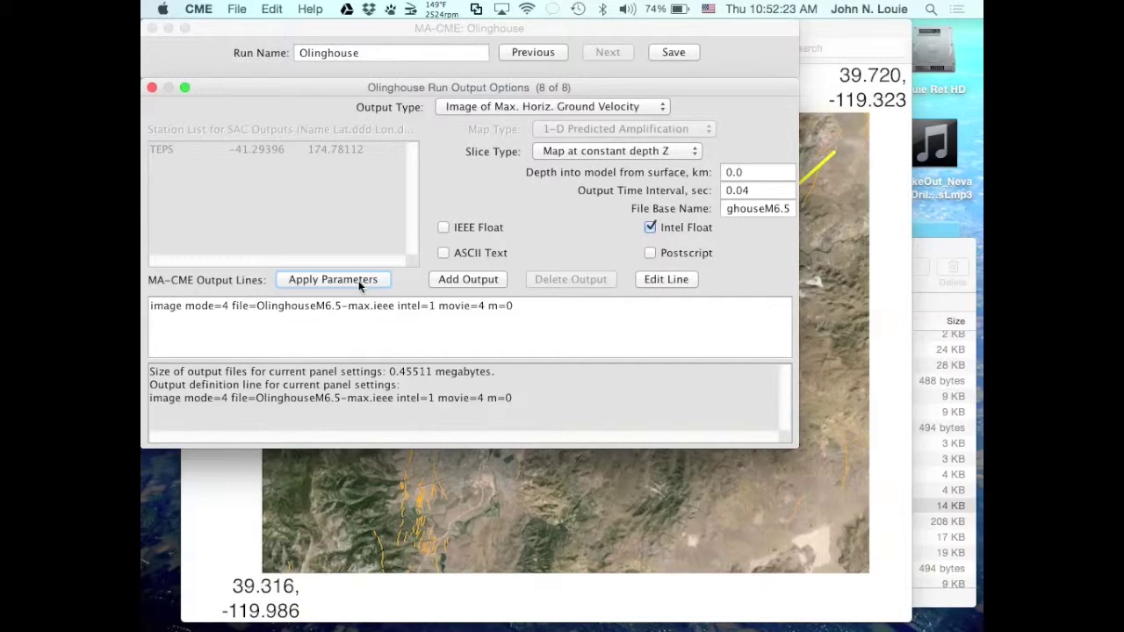
Add a Map Image of Model Properties output of Basin Thickness, using IEEE Float instead of Intel Float
click(581, 106)
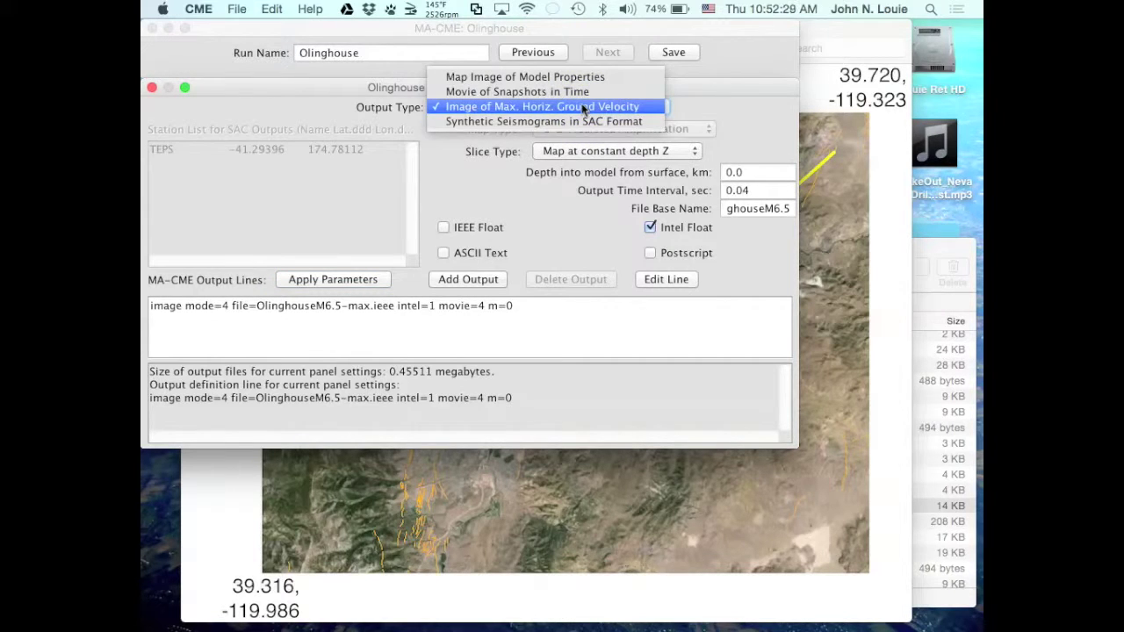
click(582, 77)
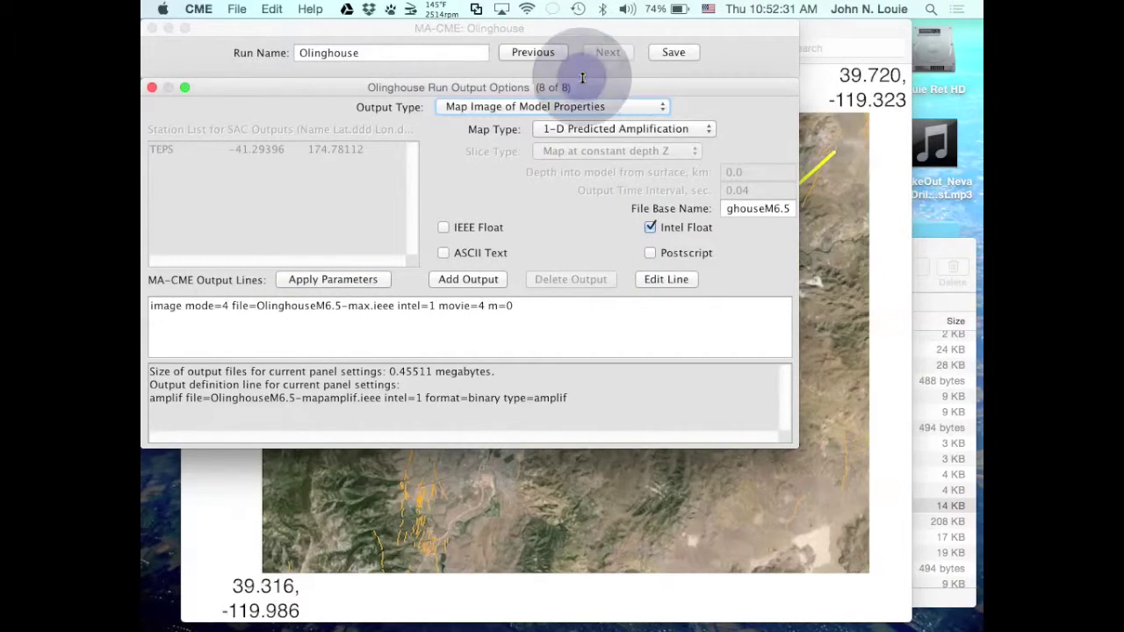
click(635, 132)
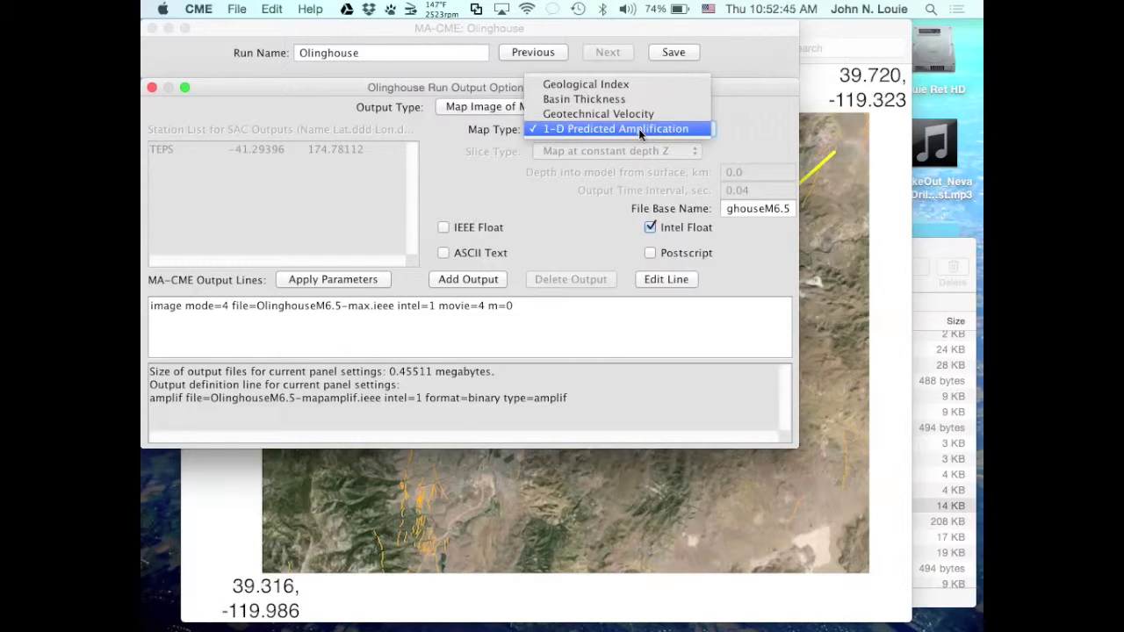
click(629, 98)
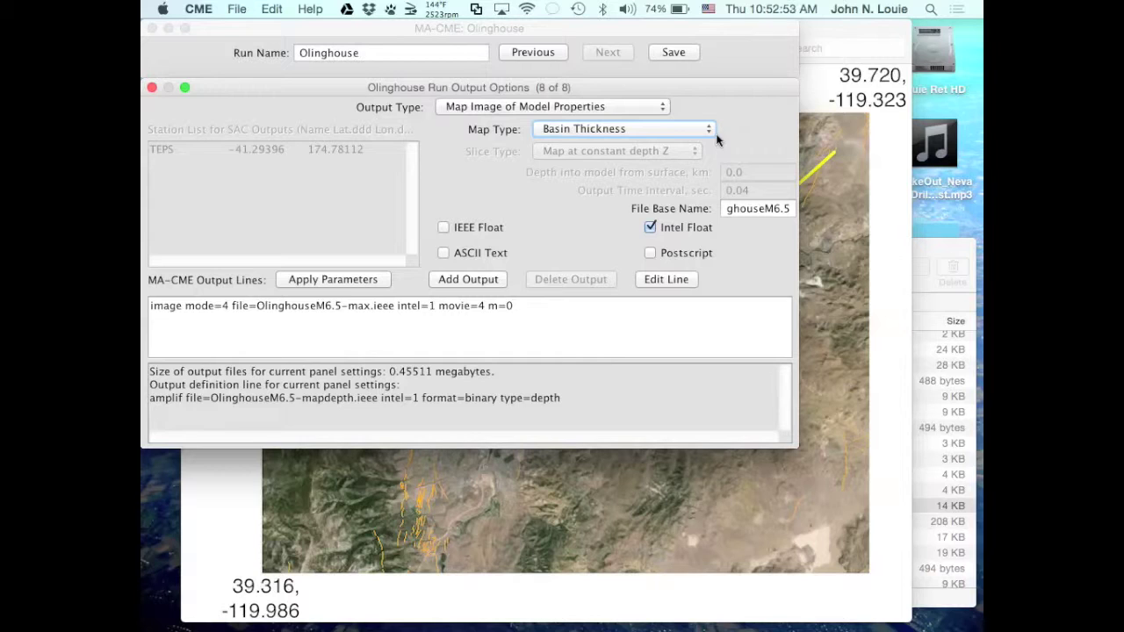
click(442, 228)
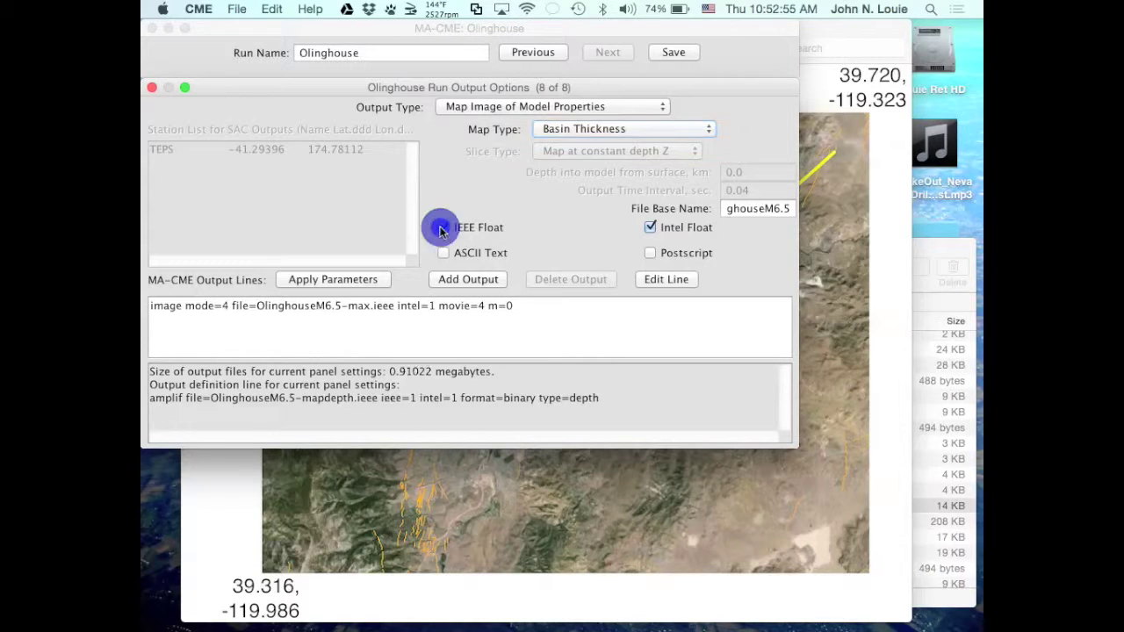
click(650, 228)
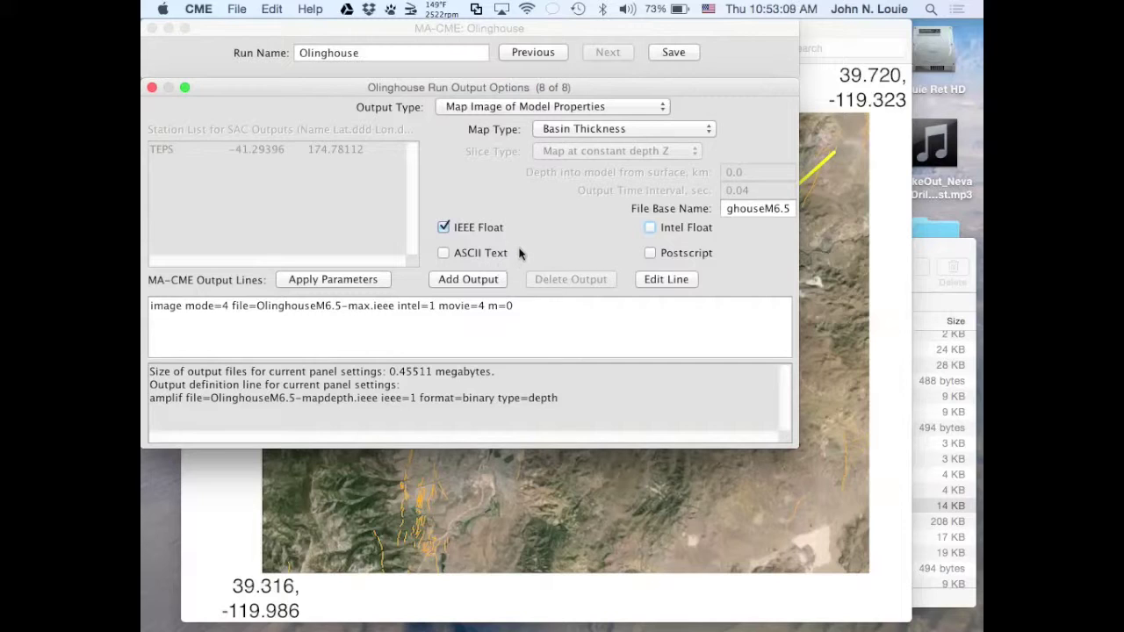
click(477, 281)
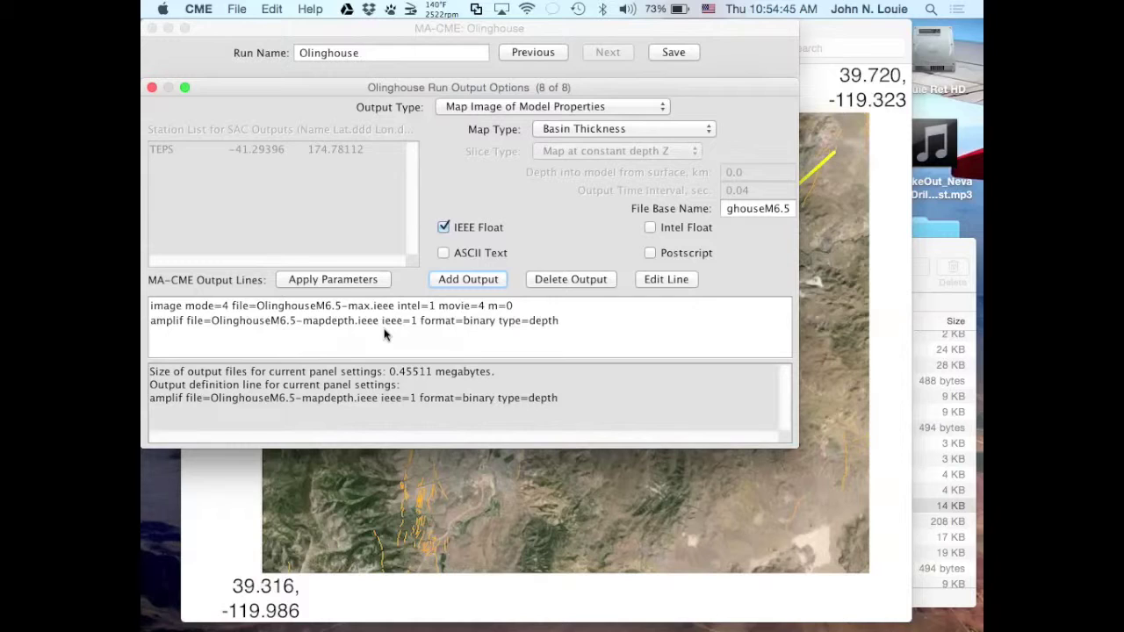
Add another model properties map output with the map type Geotechnical Velocity
click(586, 132)
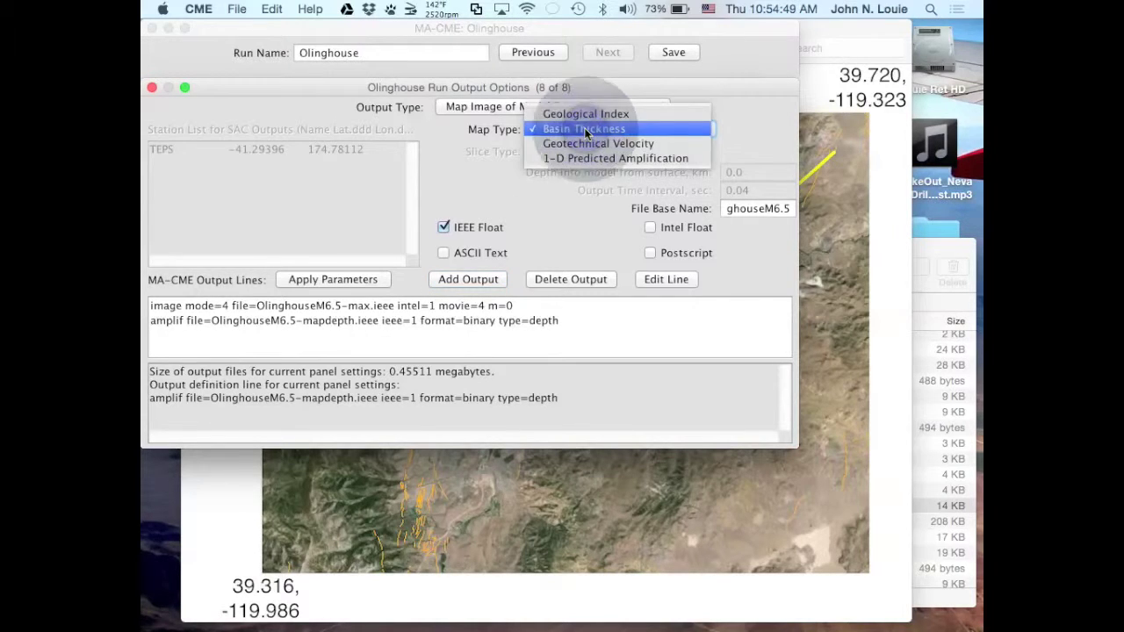
click(586, 145)
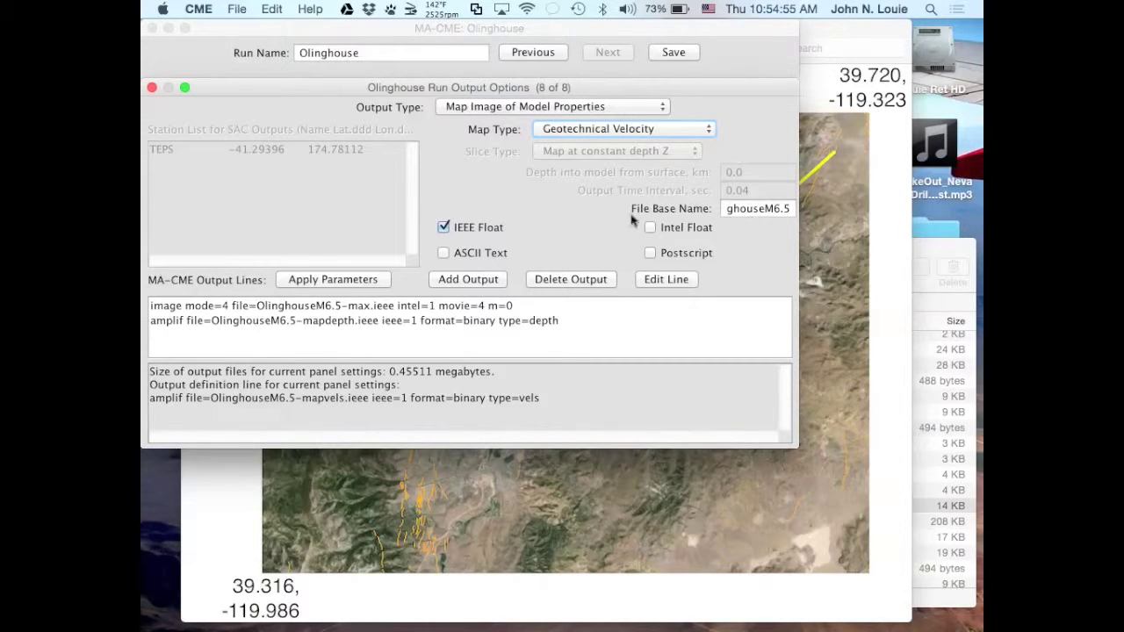
click(467, 279)
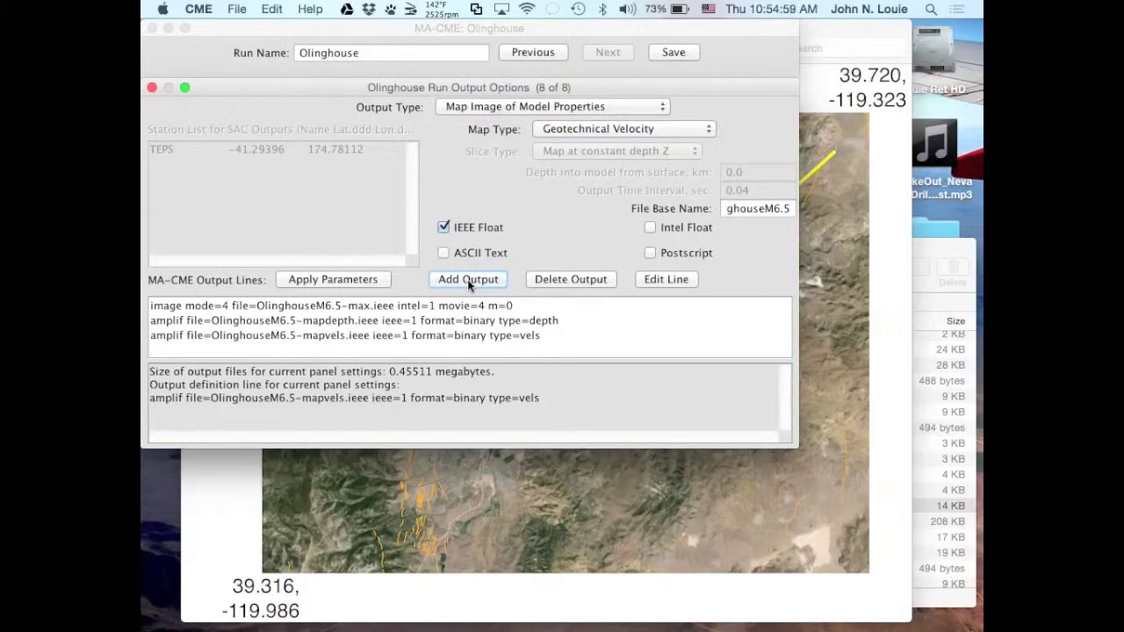
Set up a Movie of Snapshots in Time output with a constant-depth Z map slice, using Intel Float instead of IEEE Float
click(570, 109)
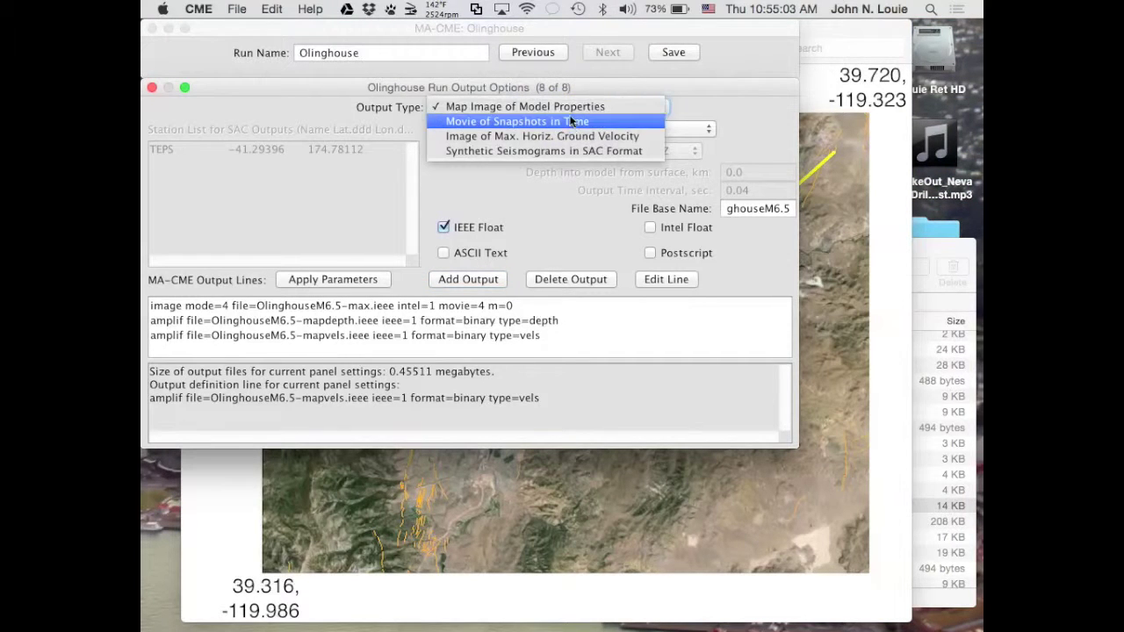
click(568, 121)
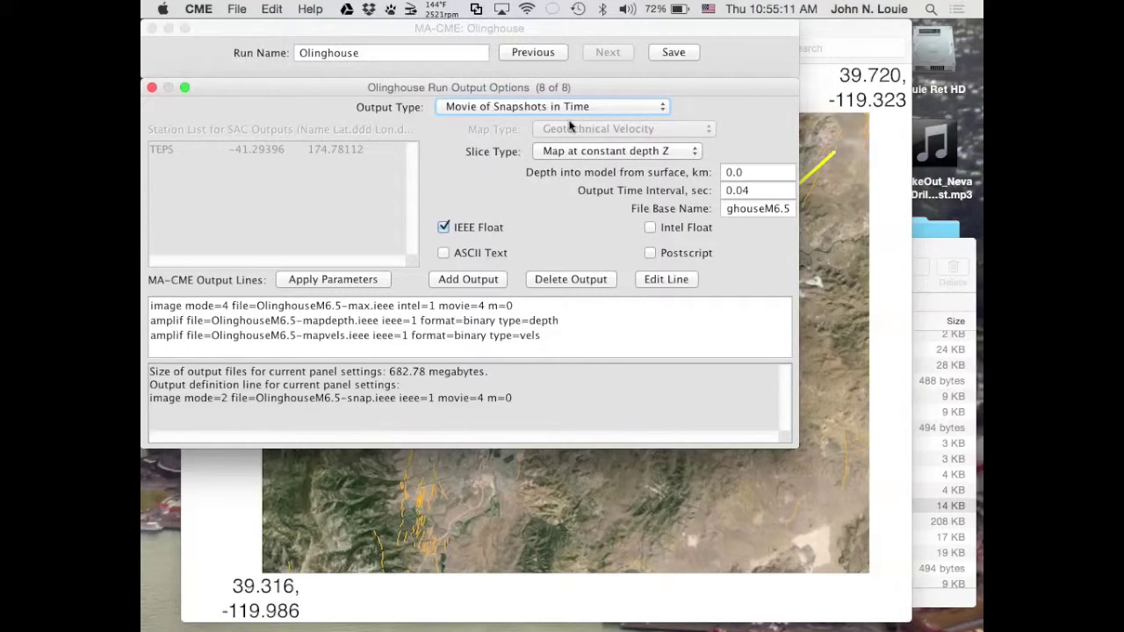
click(613, 156)
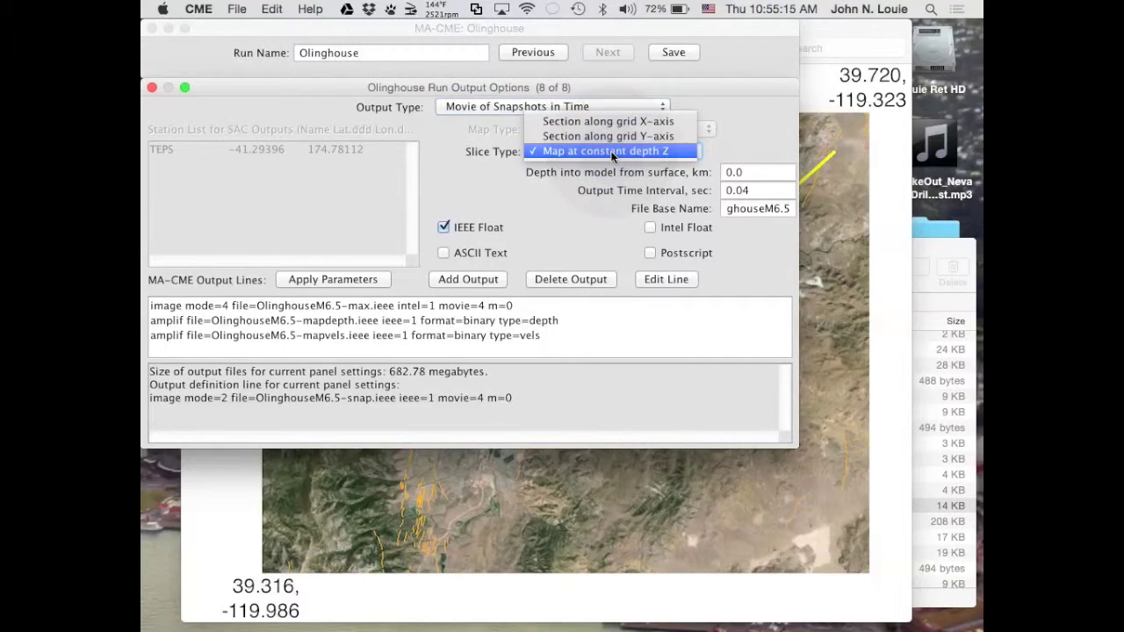
click(613, 156)
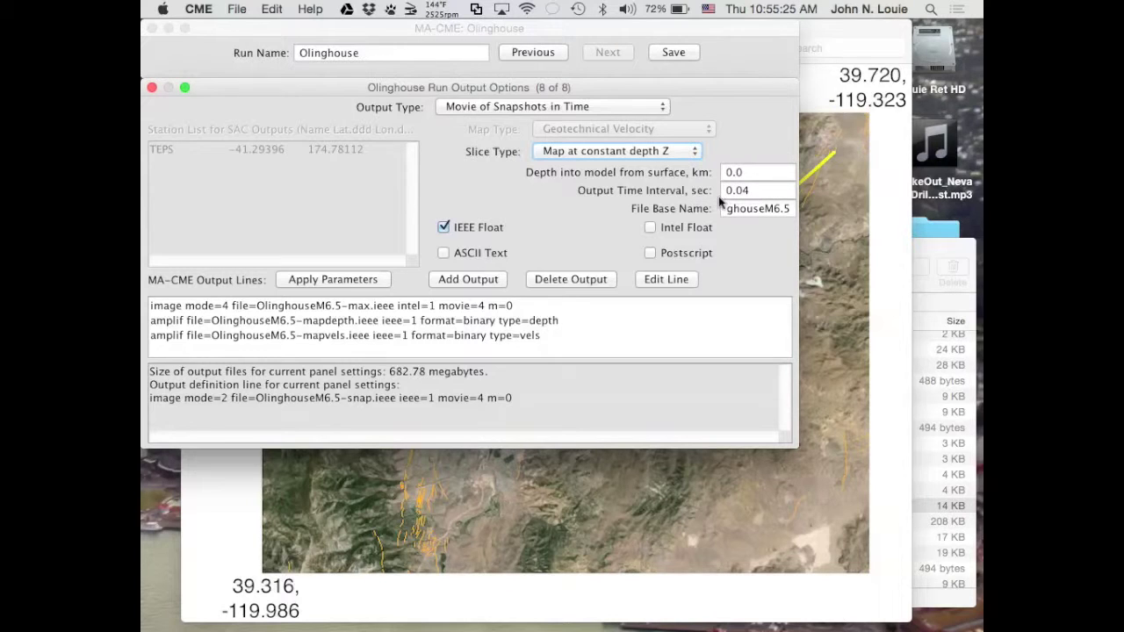
click(651, 228)
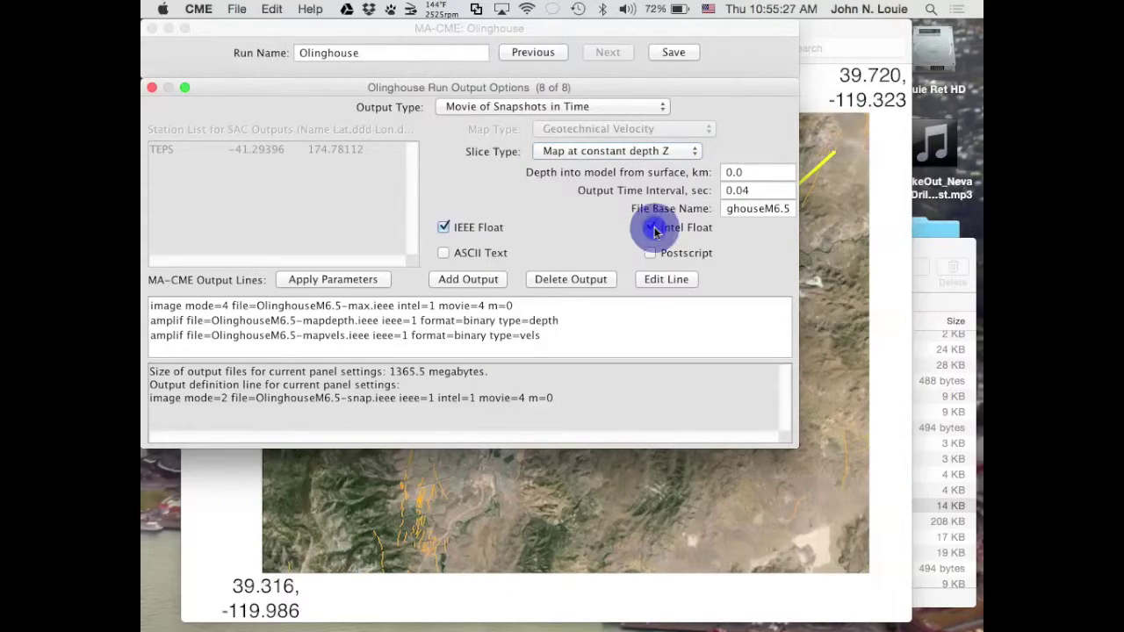
click(444, 229)
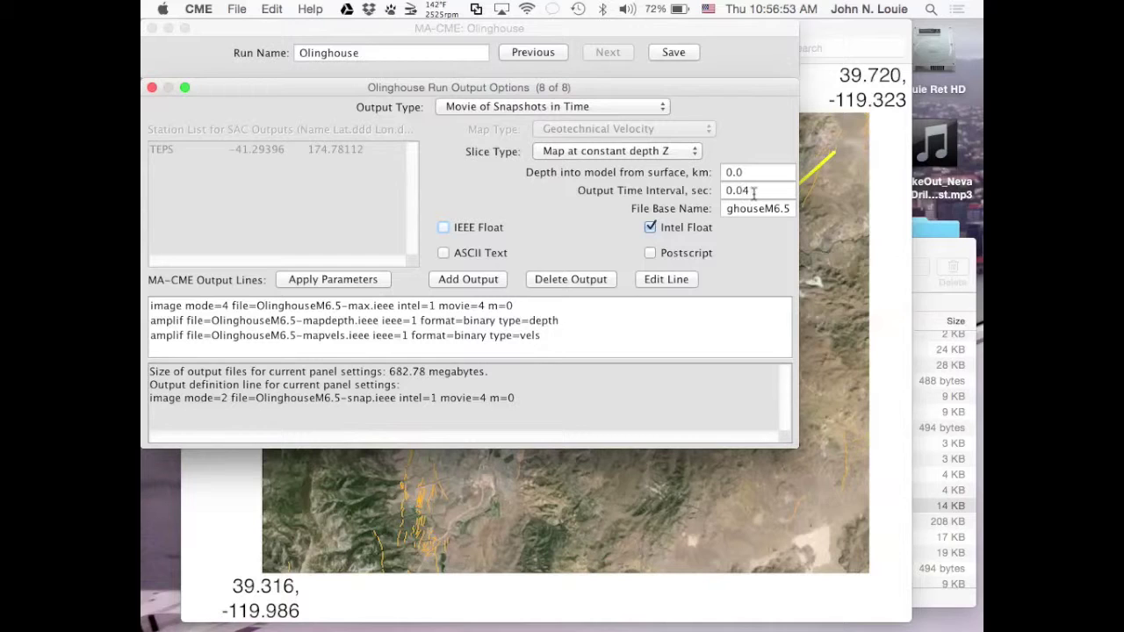
Set the snapshot movie's output time interval to 0.03 sec and add it to the output lines
click(741, 191)
drag(740, 191, 752, 191)
text(3)
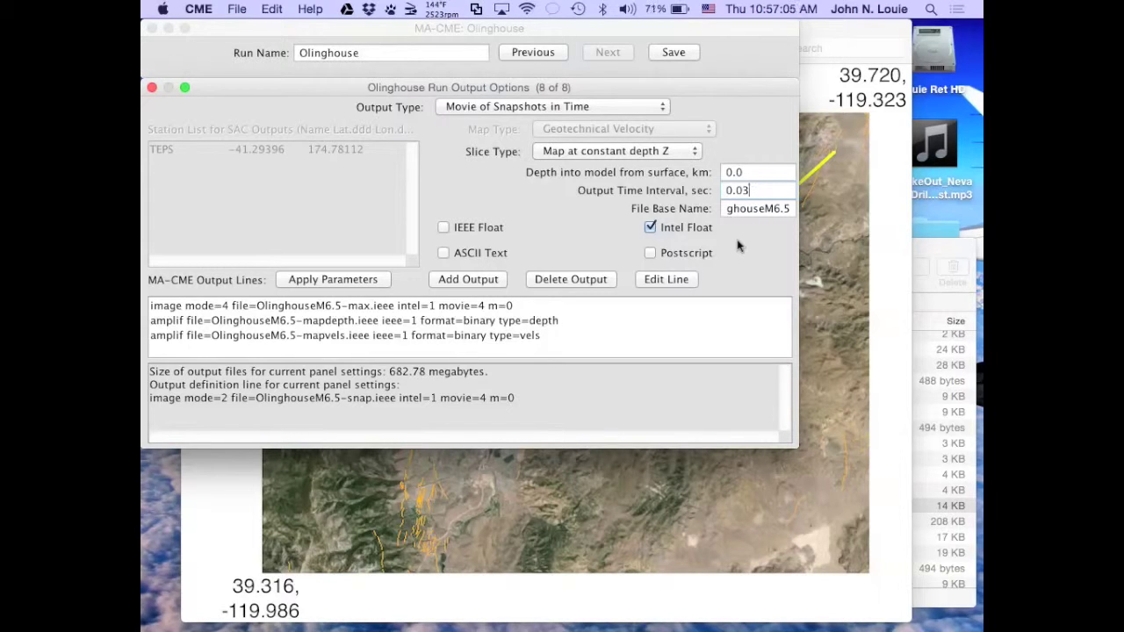
click(471, 280)
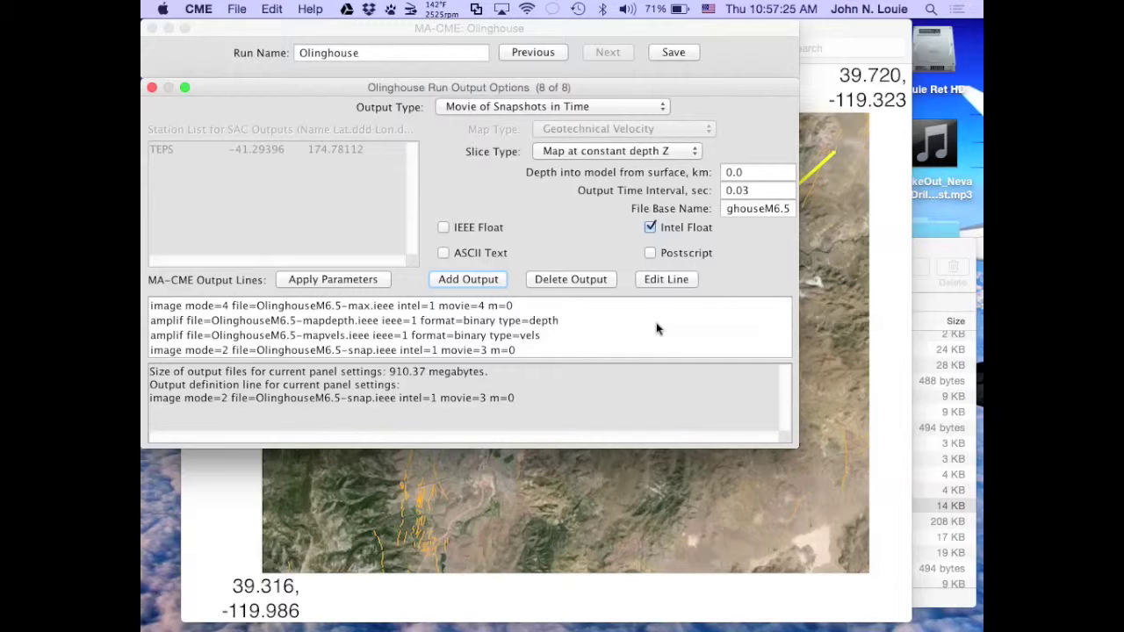
Switch the output type to Synthetic Seismograms in SAC Format and rename the listed station TEPS to LMR
click(578, 107)
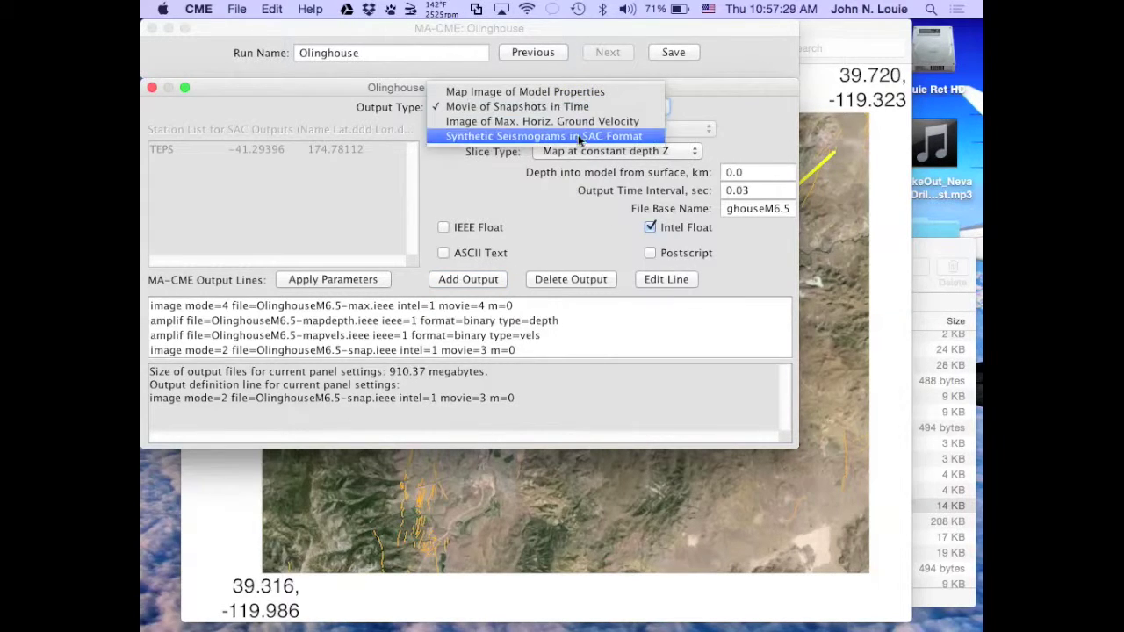
click(578, 138)
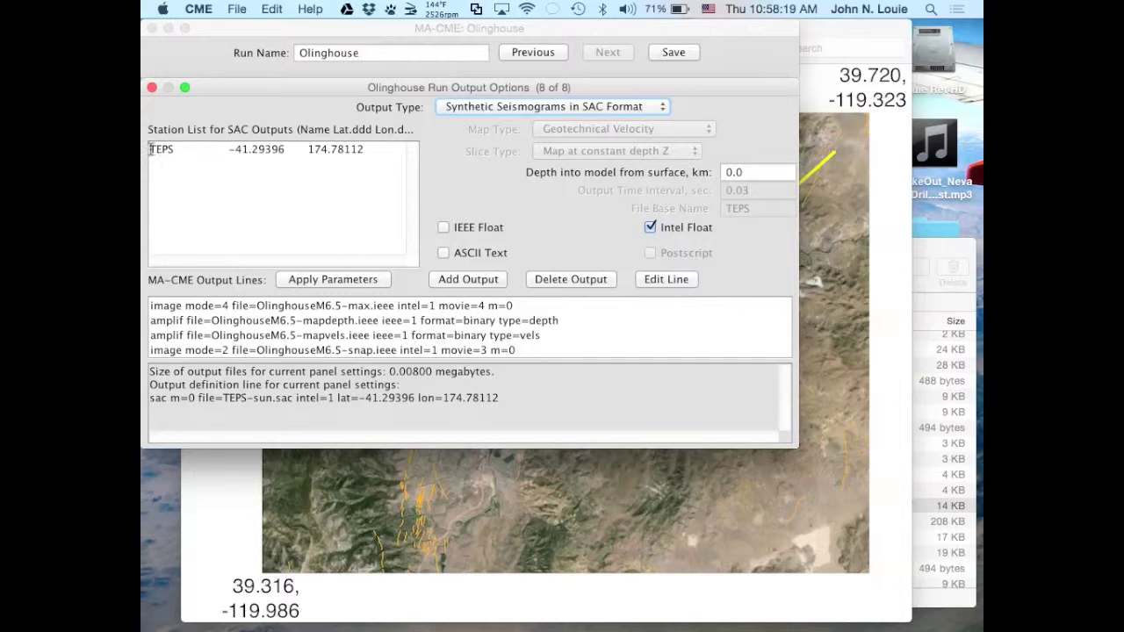
drag(150, 149, 176, 152)
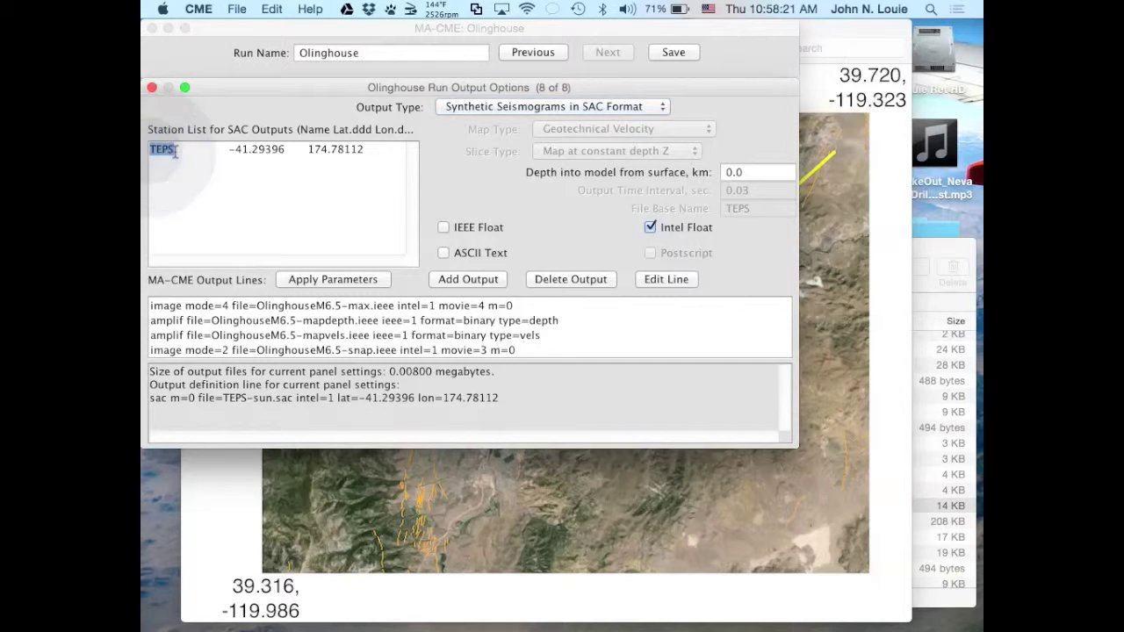
text(LMR)
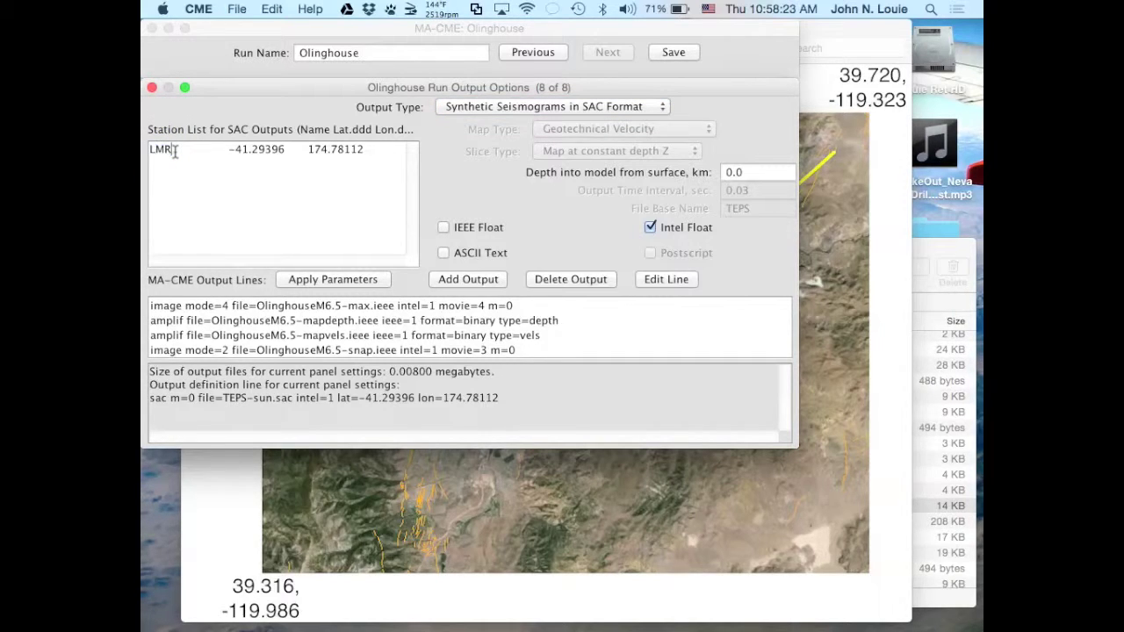
Set station LMR's latitude to 39.53876 and its longitude to -119.81334
click(230, 153)
drag(230, 154, 281, 151)
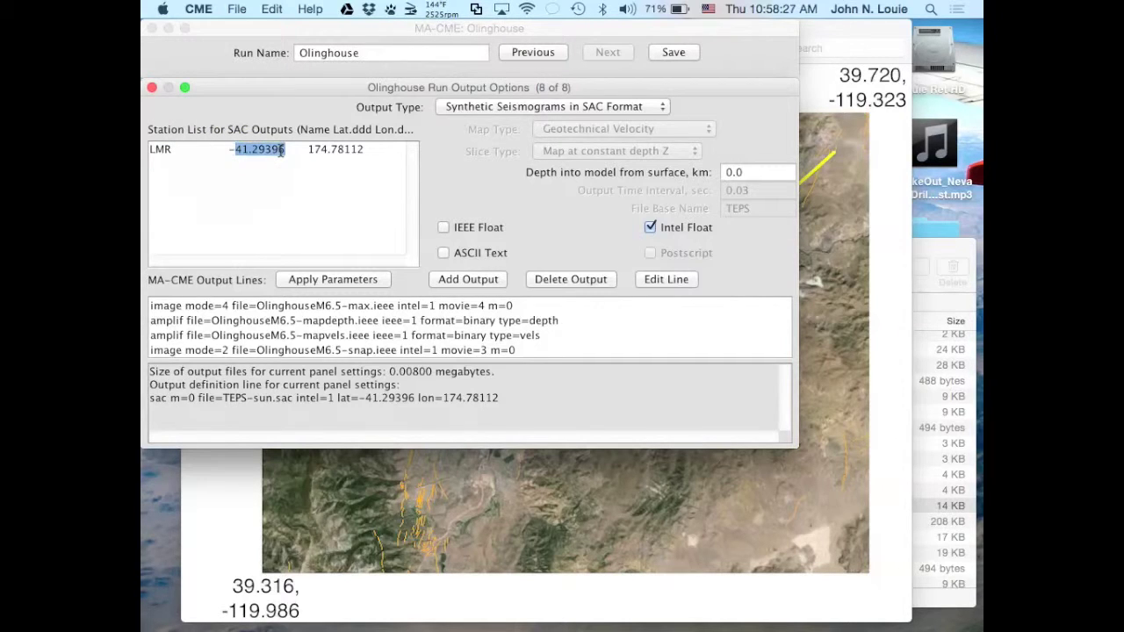
key(BackSpace)
key(BackSpace)
text(39.5)
drag(310, 151, 363, 151)
key(BackSpace)
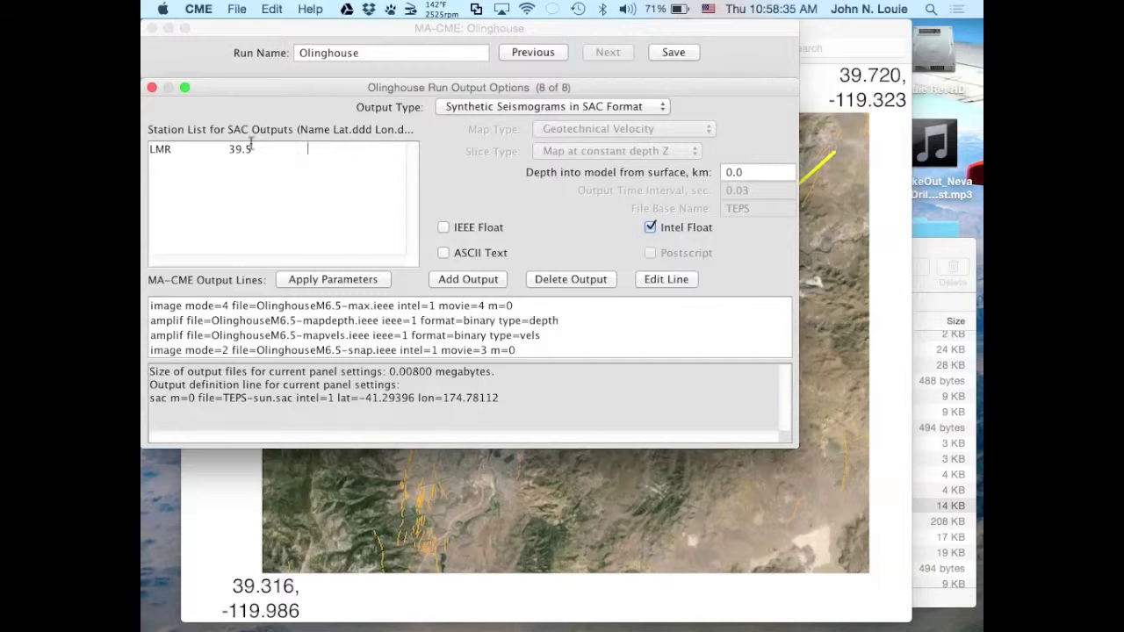
double_click(252, 149)
click(250, 150)
text(3876)
key(Tab)
text(-119.81334)
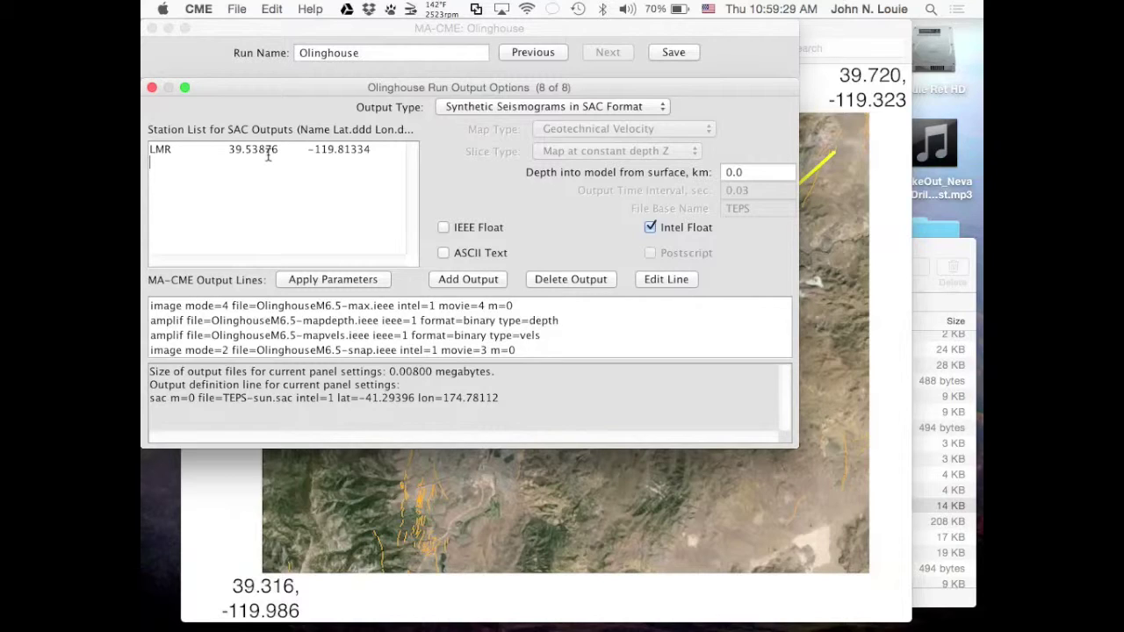
Add station KBR to the SAC station list with latitude 39.56222 and longitude -119.82845
text(KBR)
key(Tab)
key(Tab)
text(39.56222)
key(Tab)
text(-119.)
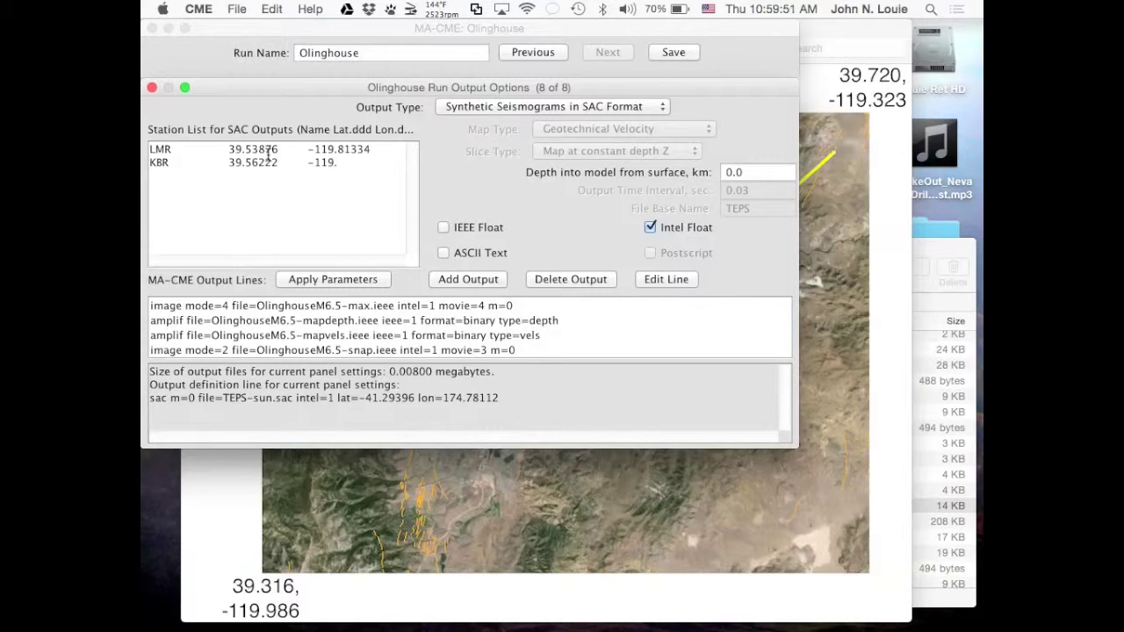
text(82845)
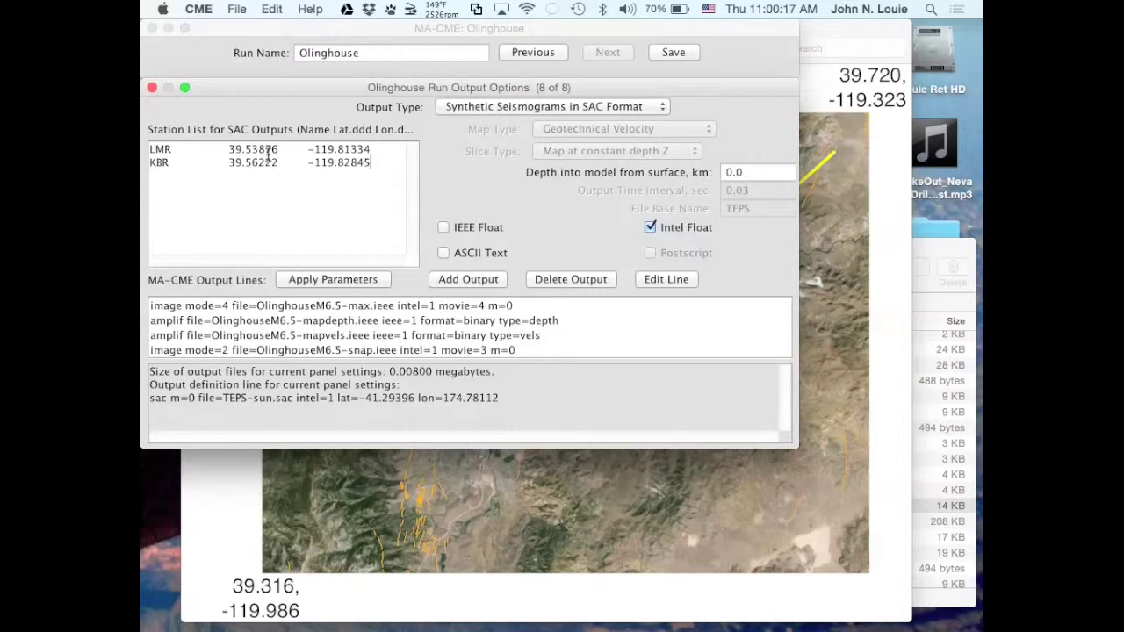
key(Return)
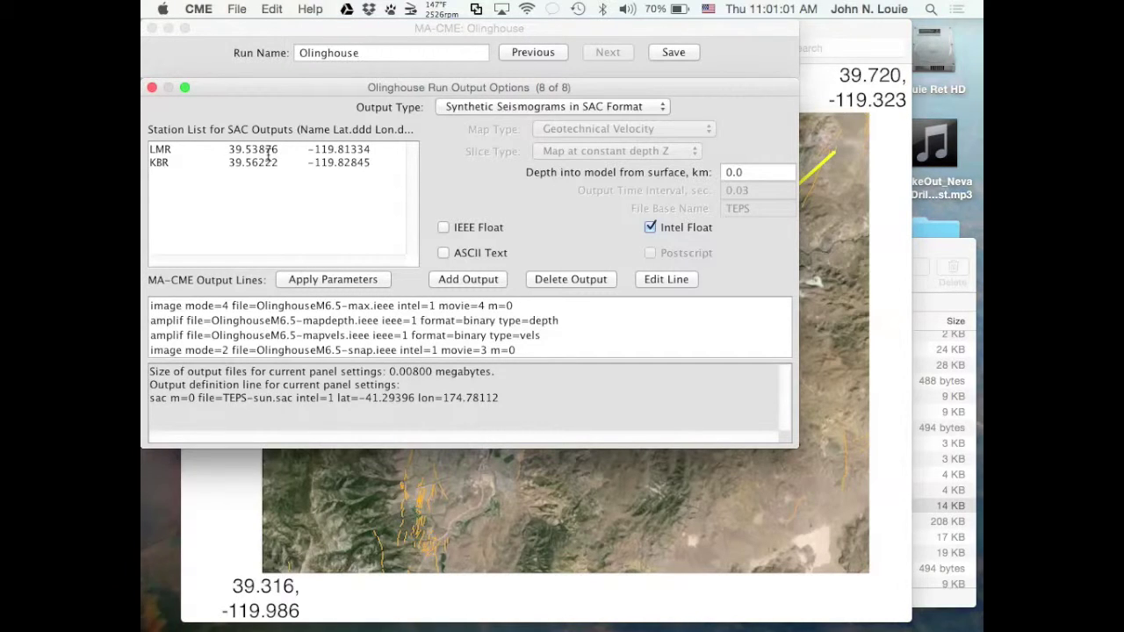
Add station WMCMBY to the SAC station list with latitude 39.50741 and longitude -119.85867
text(WMCMY)
click(182, 176)
text(B)
click(235, 176)
key(Tab)
key(Tab)
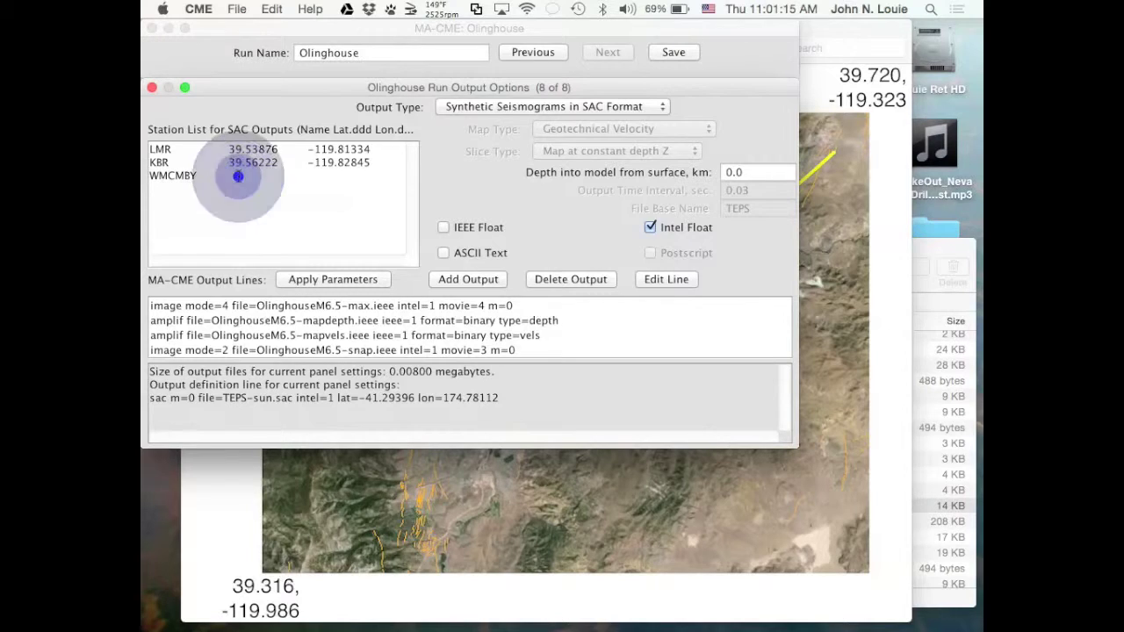
click(222, 176)
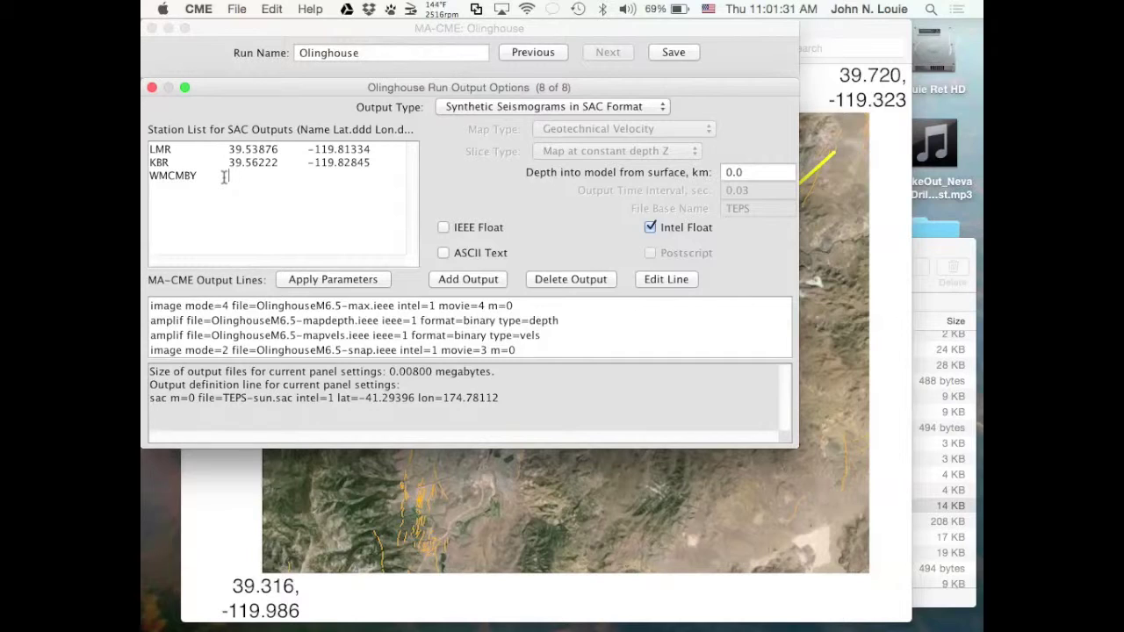
text(9)
text(.50741	-119.8)
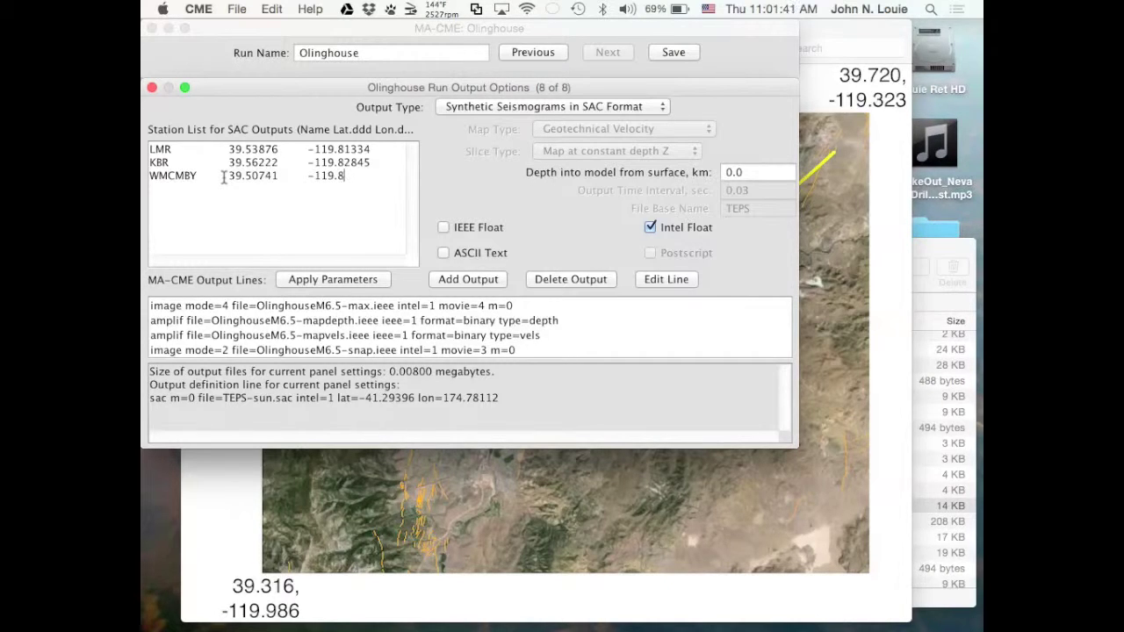
text(5867)
key(Return)
Consult the Olinghouse fault map in Preview, return to MA-CME and add SAC output lines for all the listed stations
click(458, 518)
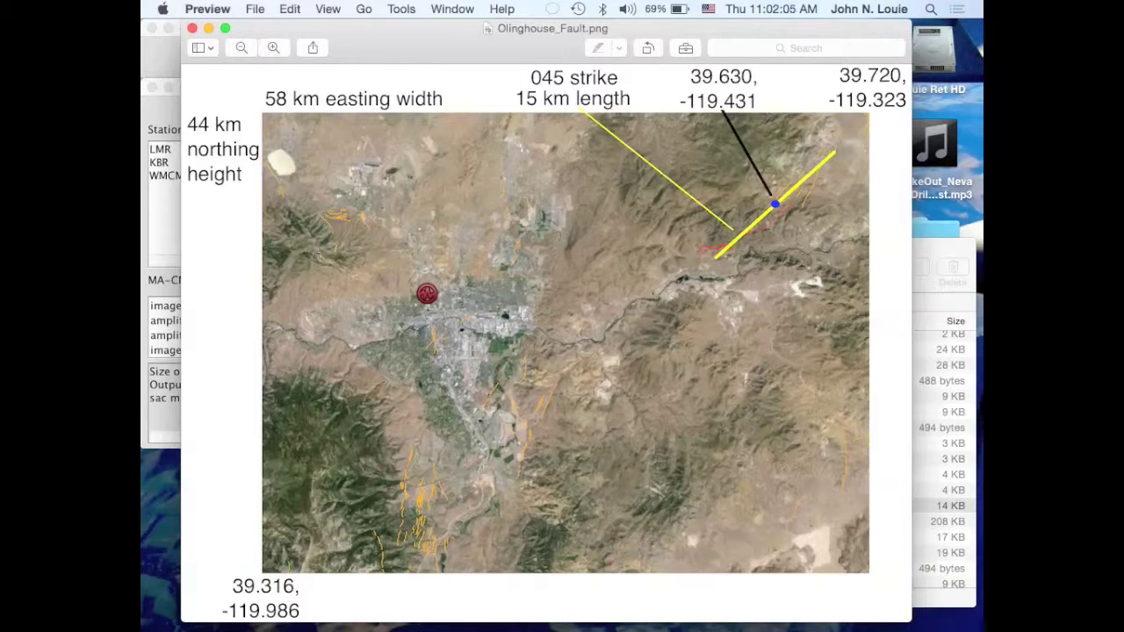
click(155, 220)
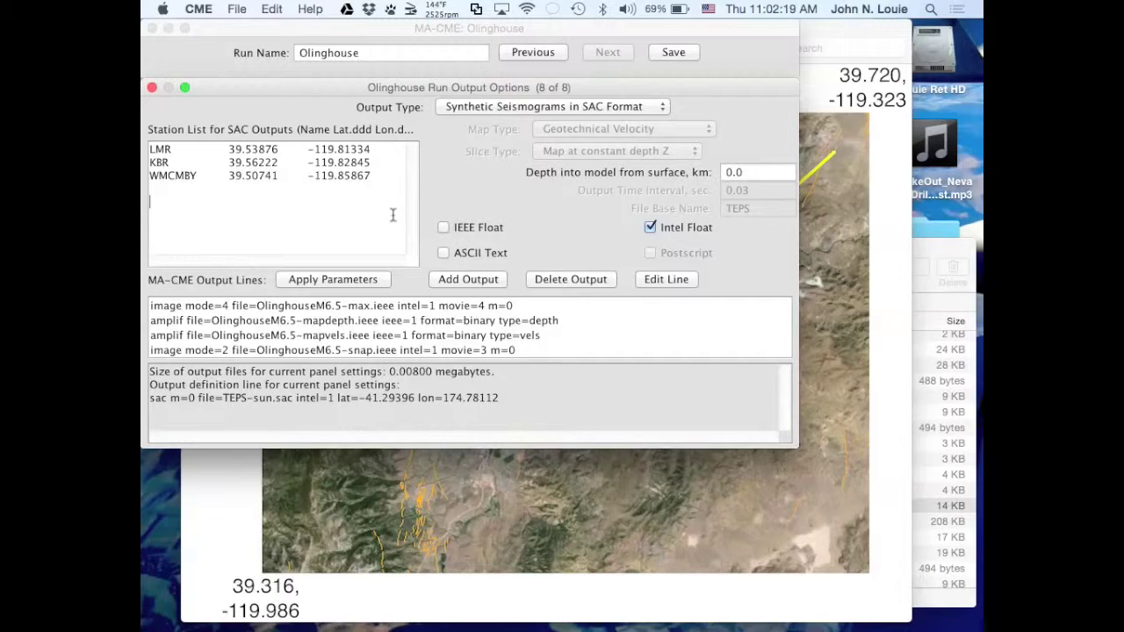
click(480, 284)
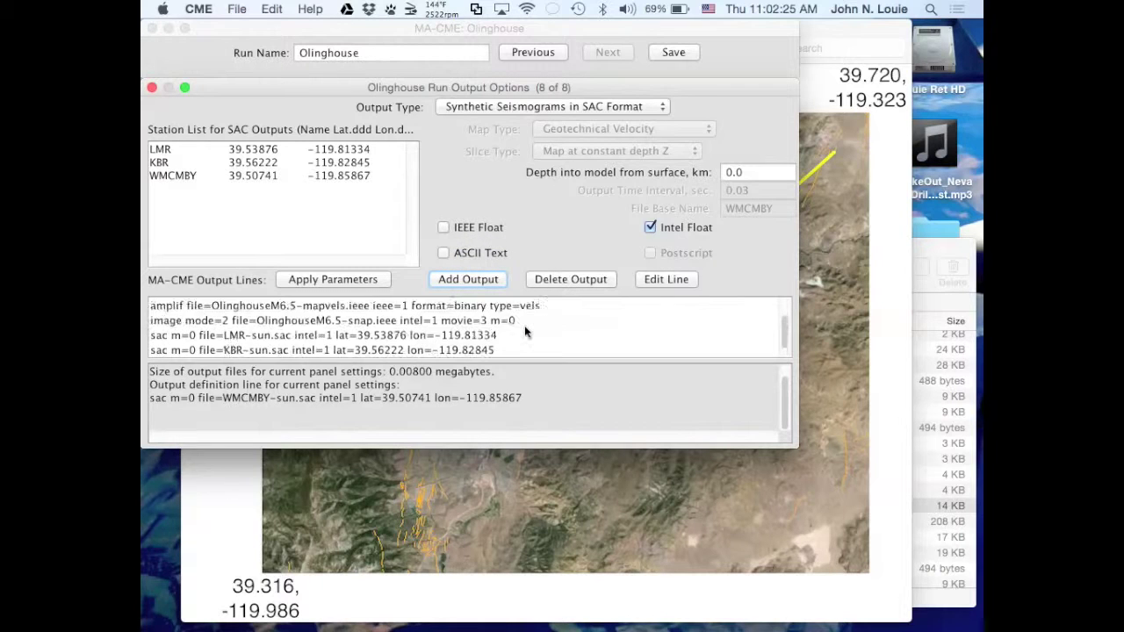
scroll(525, 332, up, 1)
scroll(525, 332, down, 1)
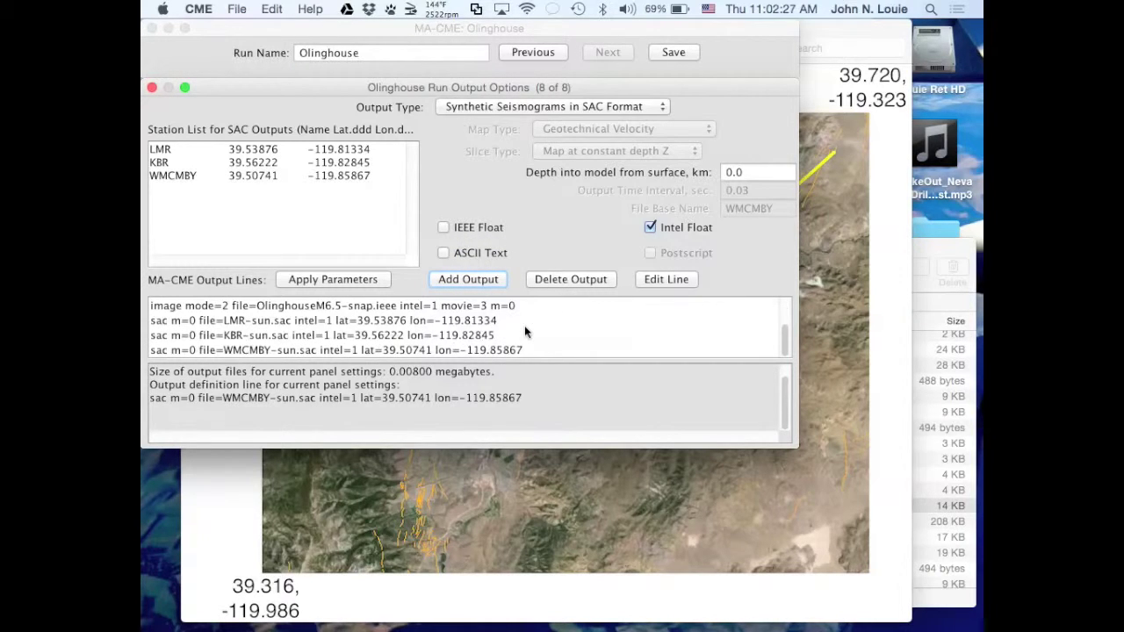
scroll(525, 332, up, 1)
scroll(525, 332, down, 1)
Save the MA-CME input file as Olinghouse.in in the Olinghouse folder, replacing the existing file
click(671, 53)
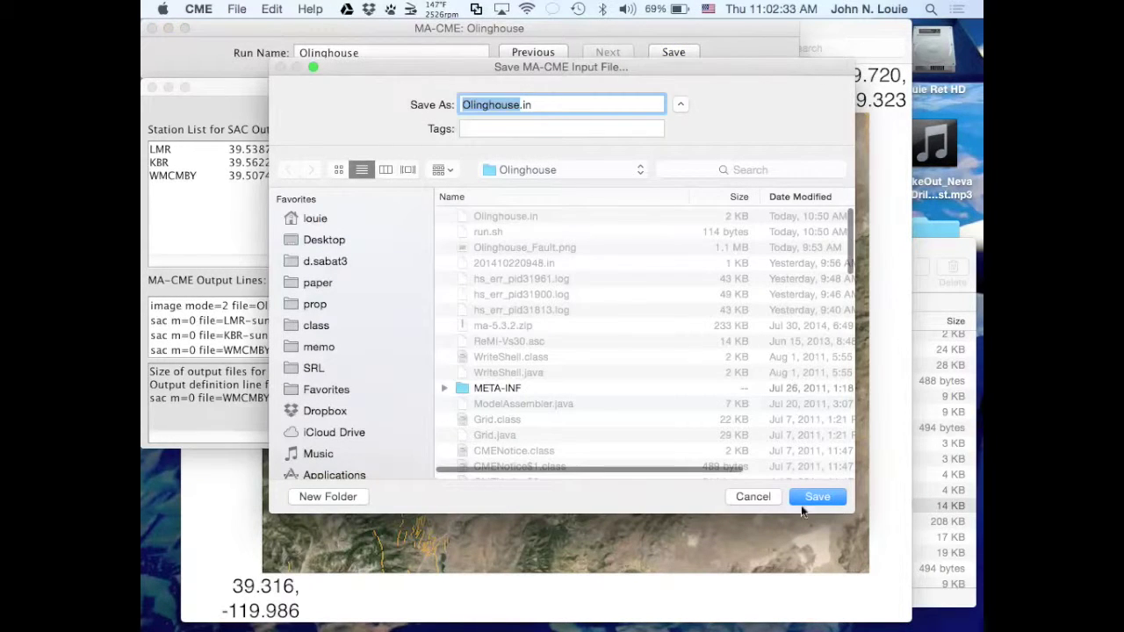
click(819, 497)
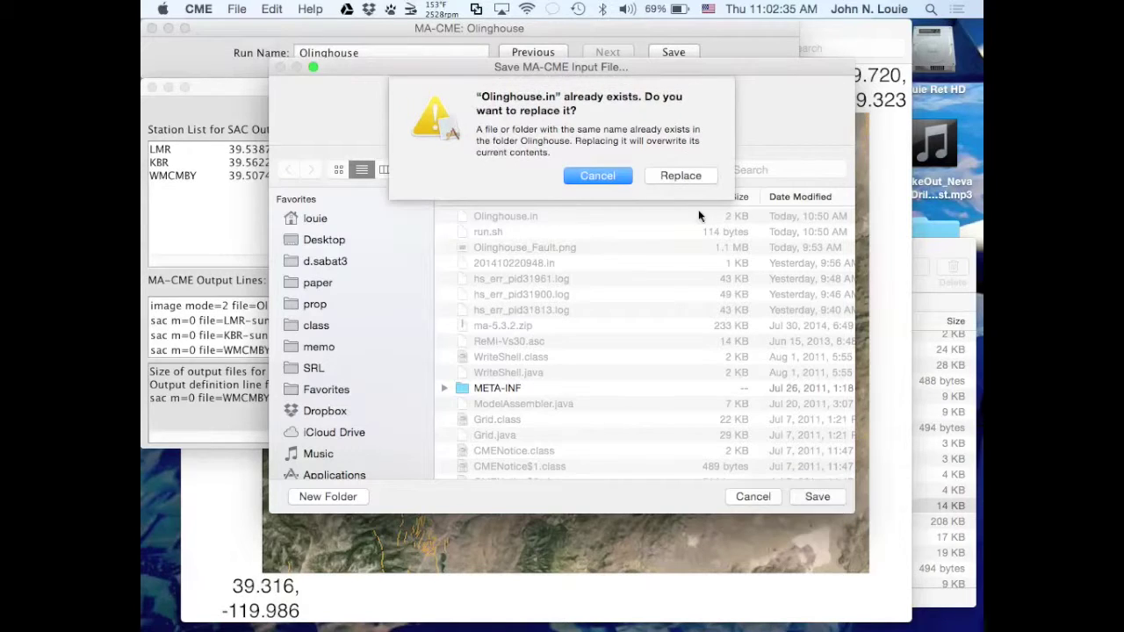
click(688, 175)
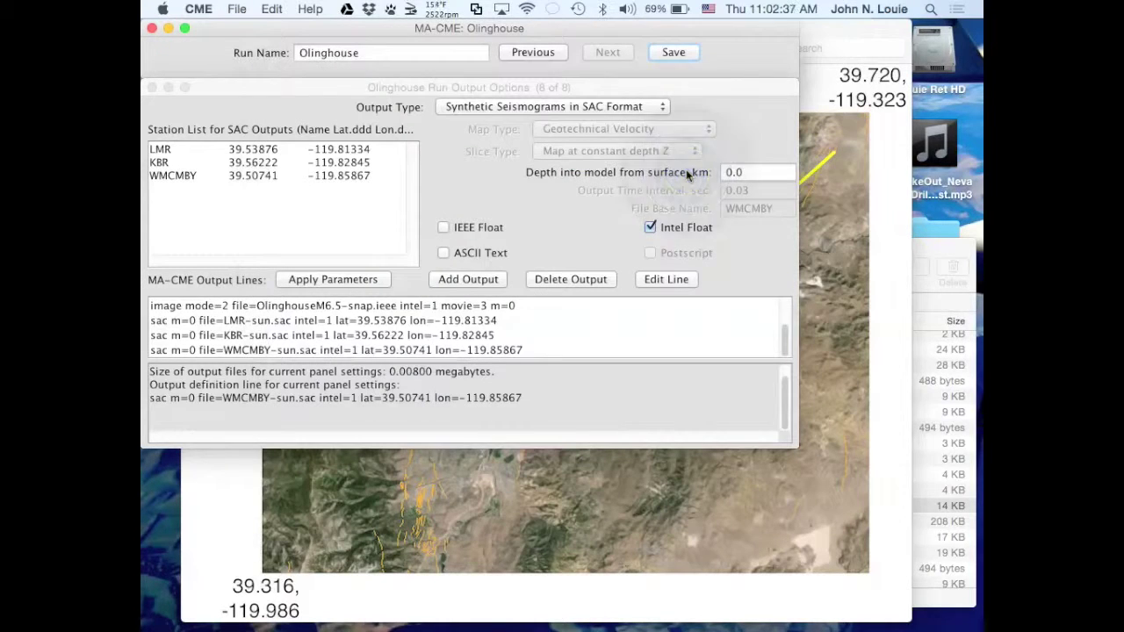